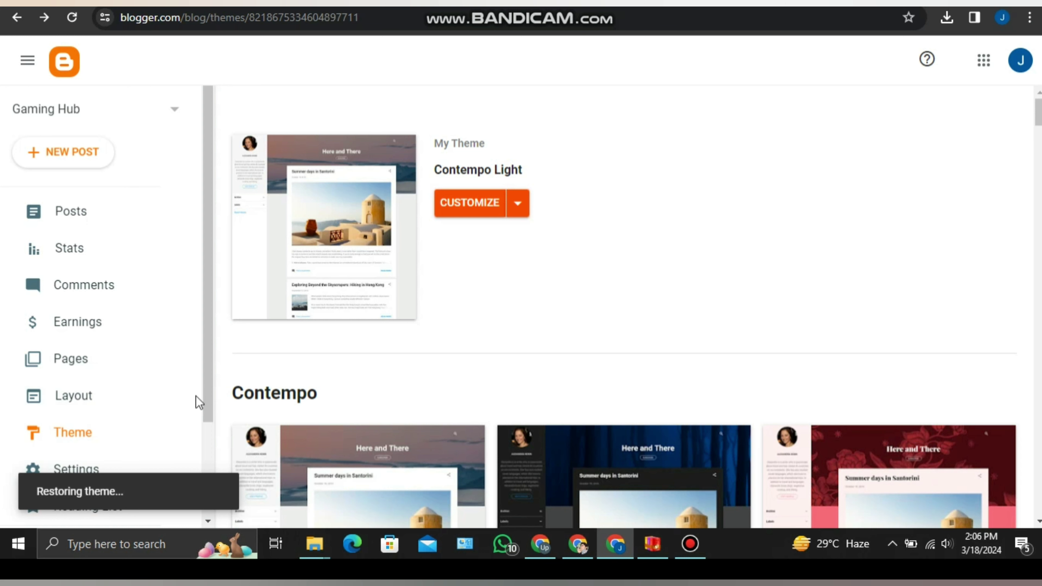
View the live Gaming Hub blog and examine its homepage with the restored theme.
left_click_drag(211, 392, 160, 463)
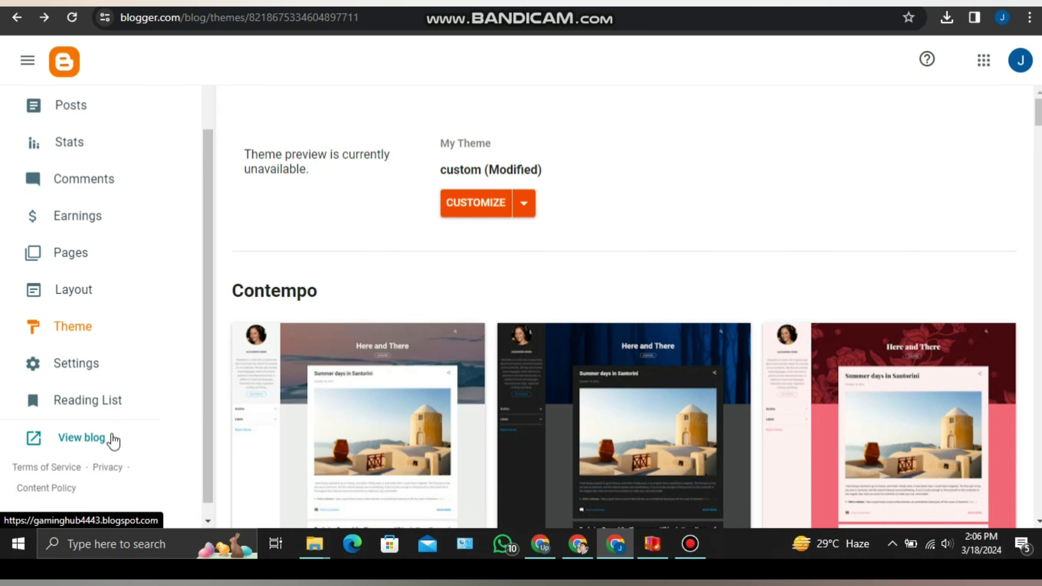
left_click(111, 435)
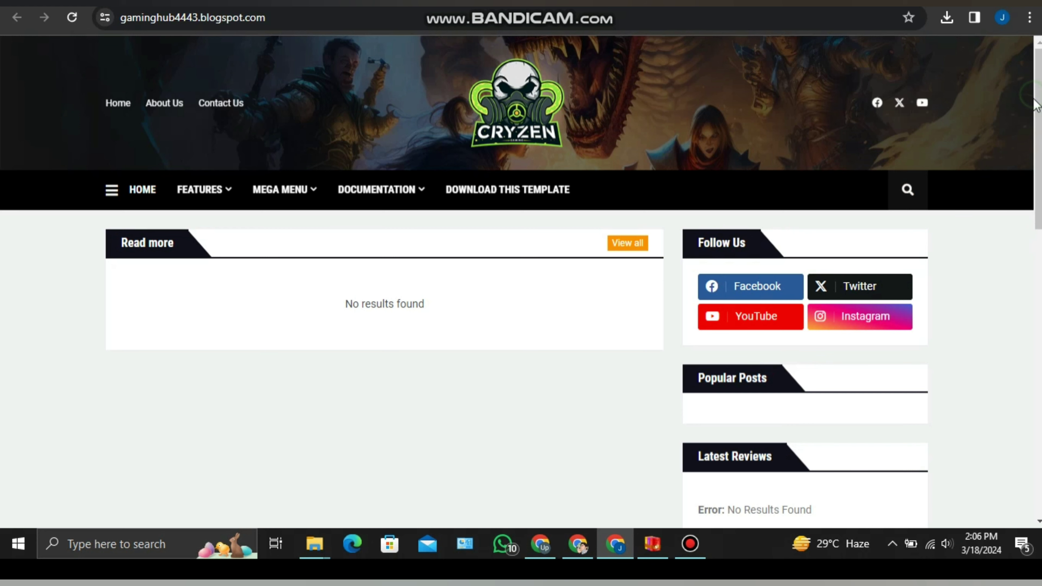
left_click_drag(1036, 139, 1031, 183)
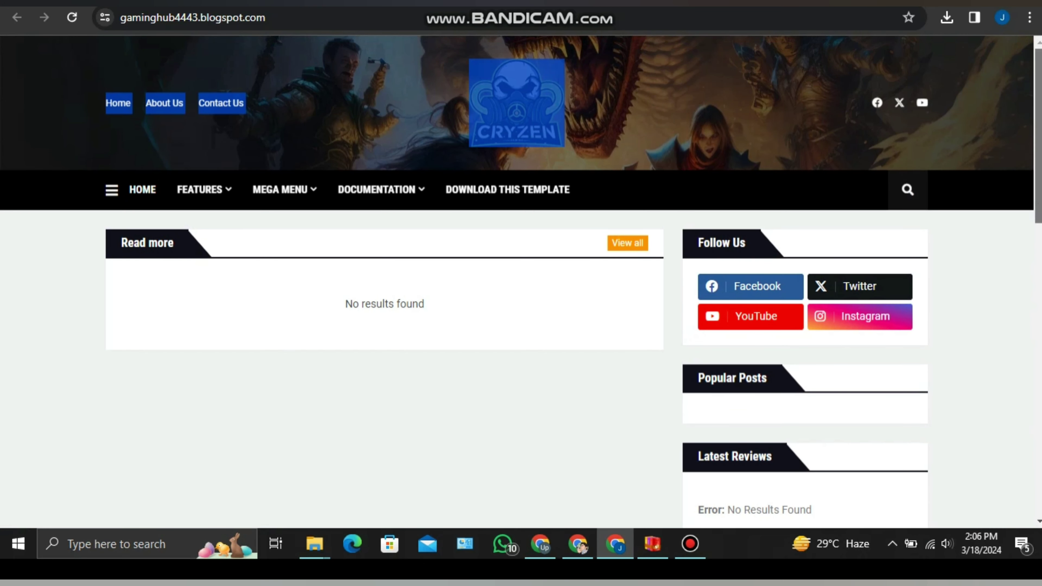
key("ctrl+w")
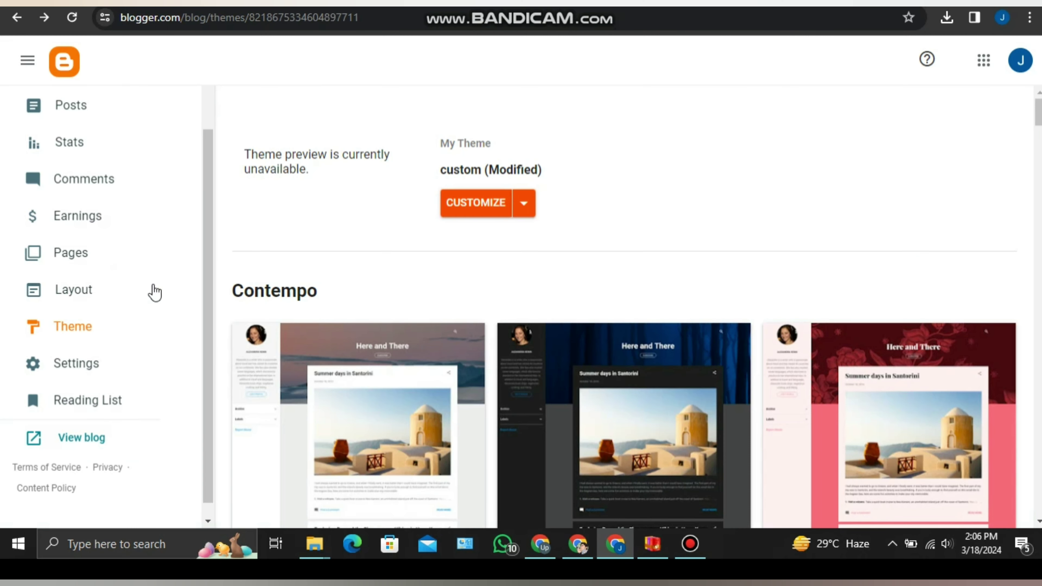
Open the blog's list of posts and look at the live homepage again.
left_click_drag(205, 264, 199, 154)
left_click(69, 222)
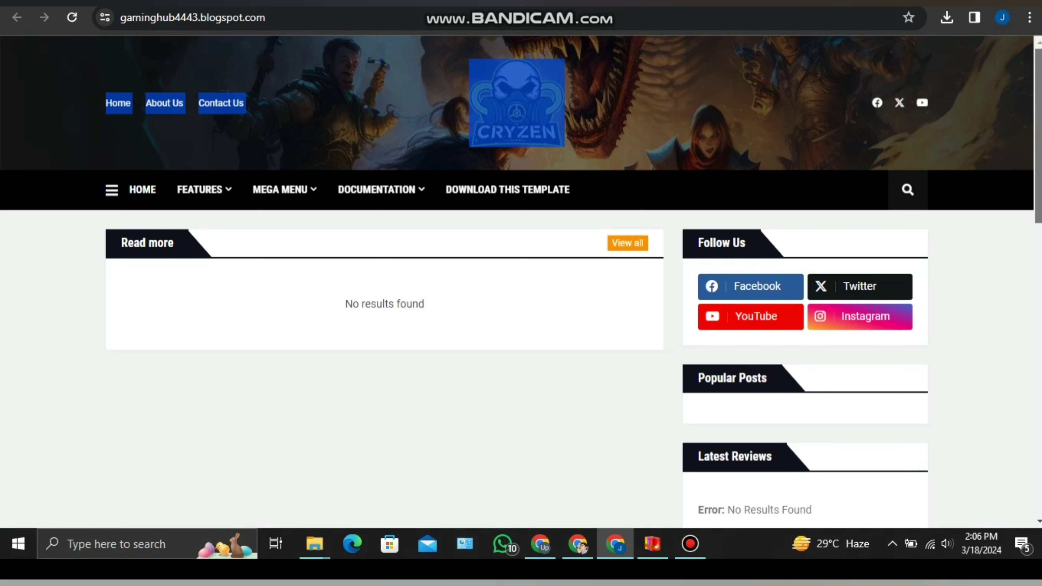
left_click(199, 397)
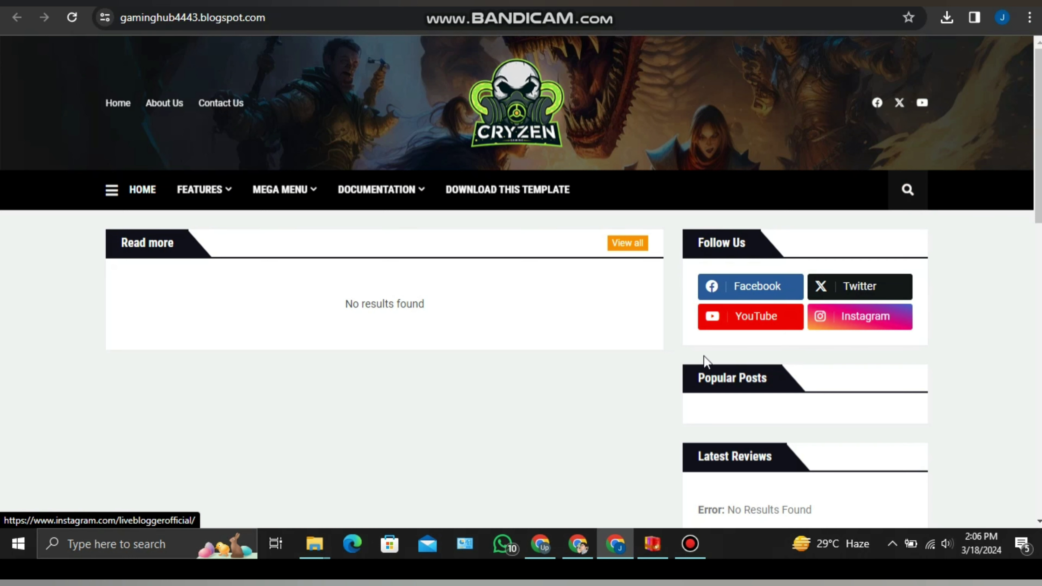
key("ctrl+Tab")
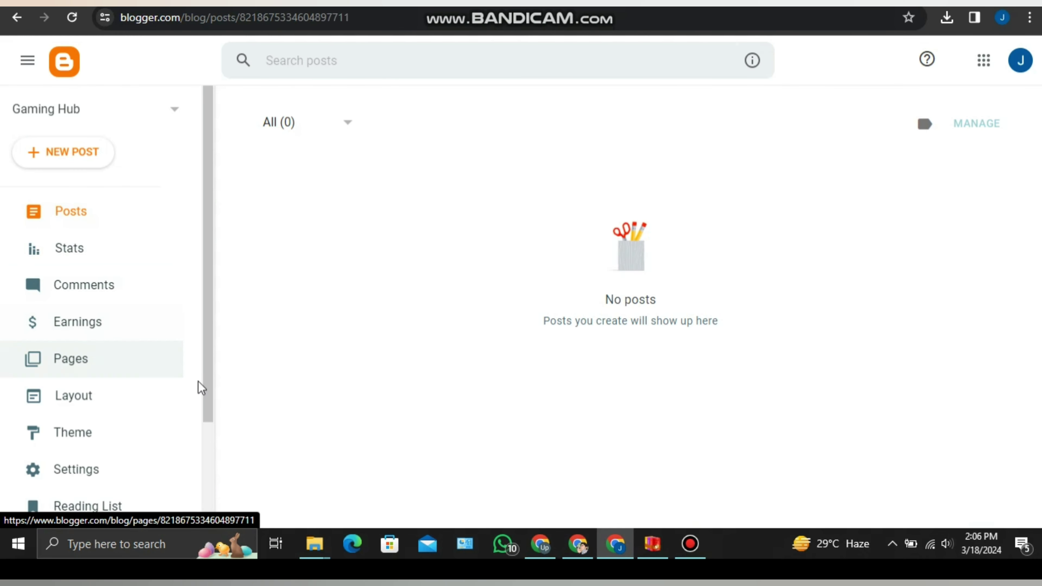
Create a new blog post titled "GTA Vice City".
scroll(205, 396, "down", 1)
scroll(199, 354, "up", 1)
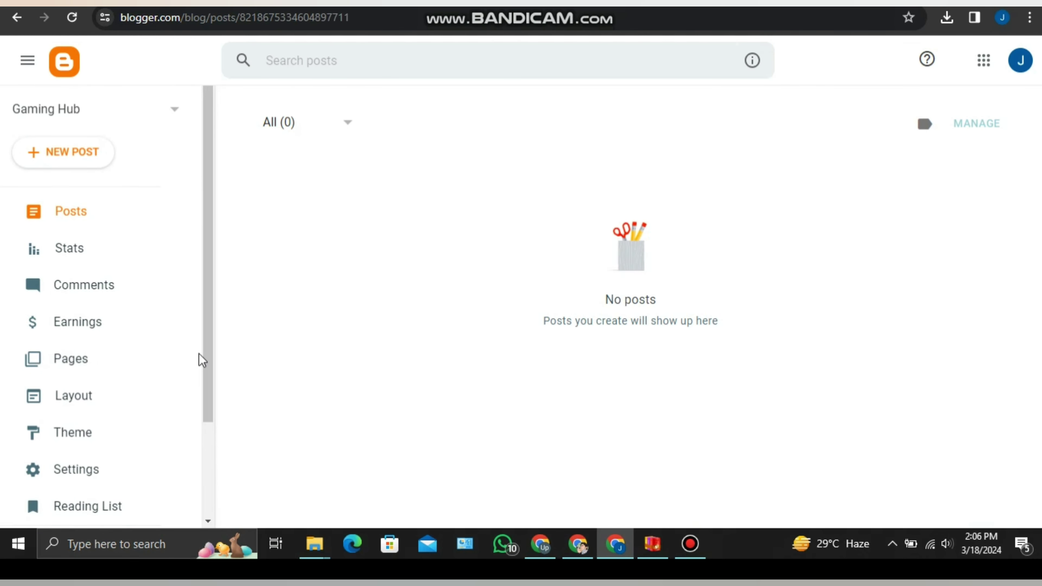
left_click(82, 164)
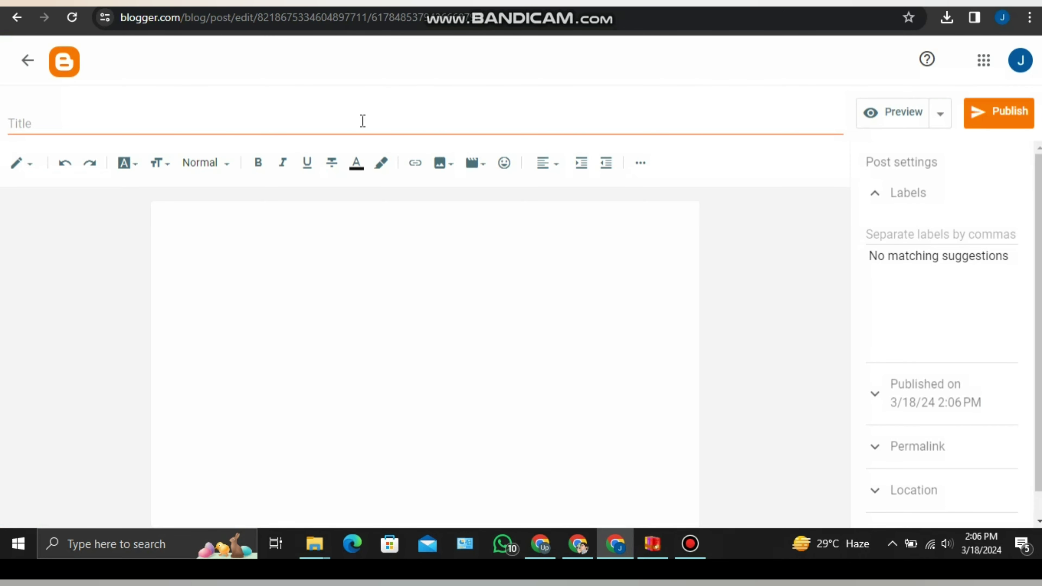
left_click(363, 121)
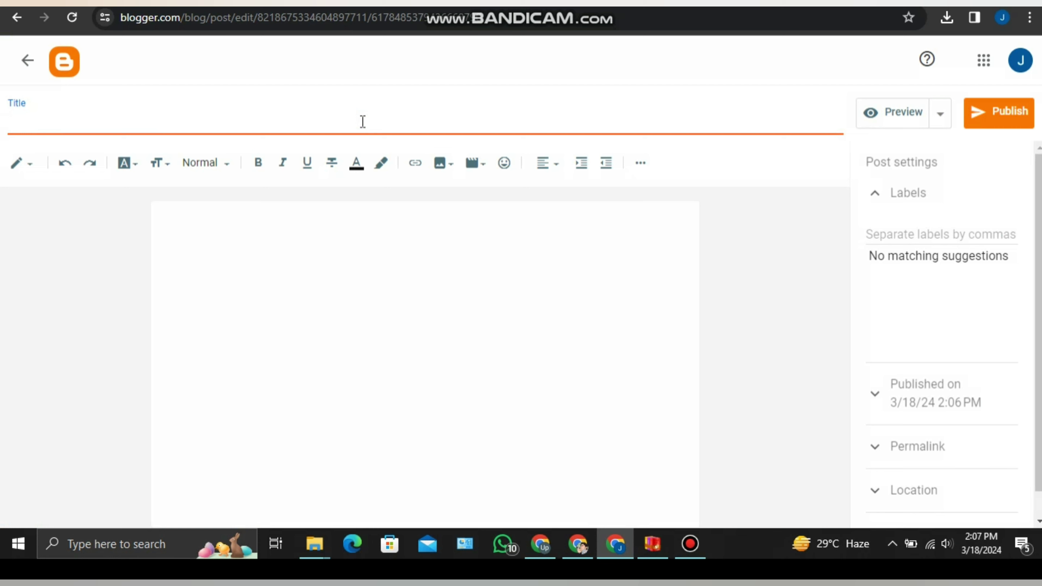
left_click(516, 123)
type("GTA Vice City")
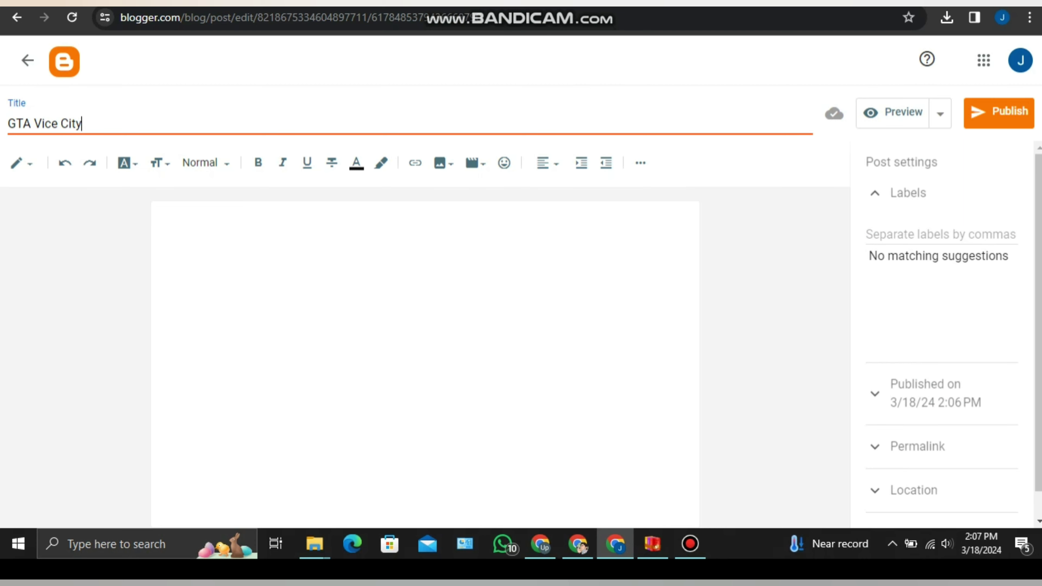
Search Google for "ocean of games" in a new browser tab and open the Ocean of Games site.
key("ctrl+t")
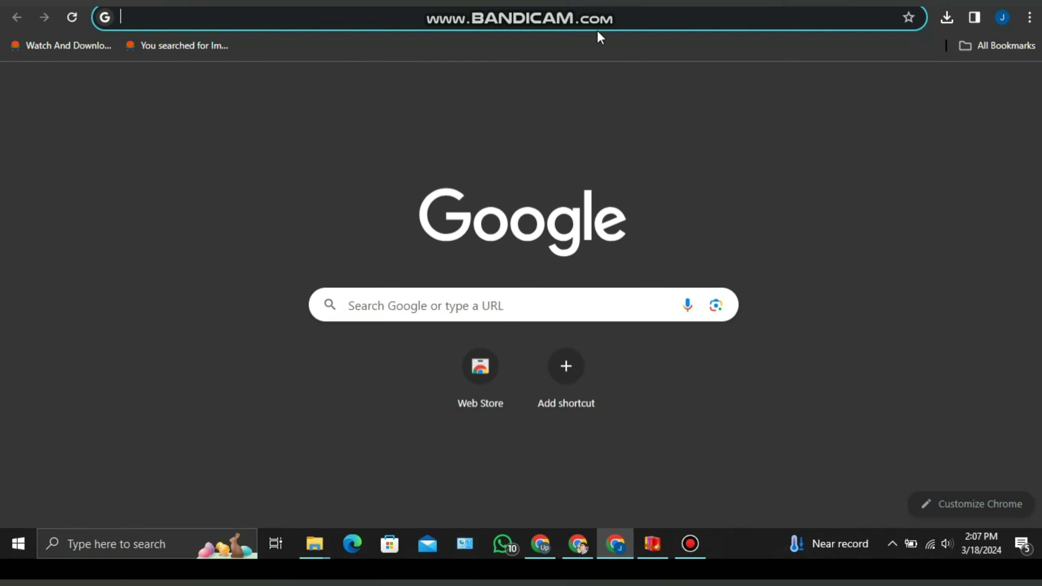
type("oce")
key("Return")
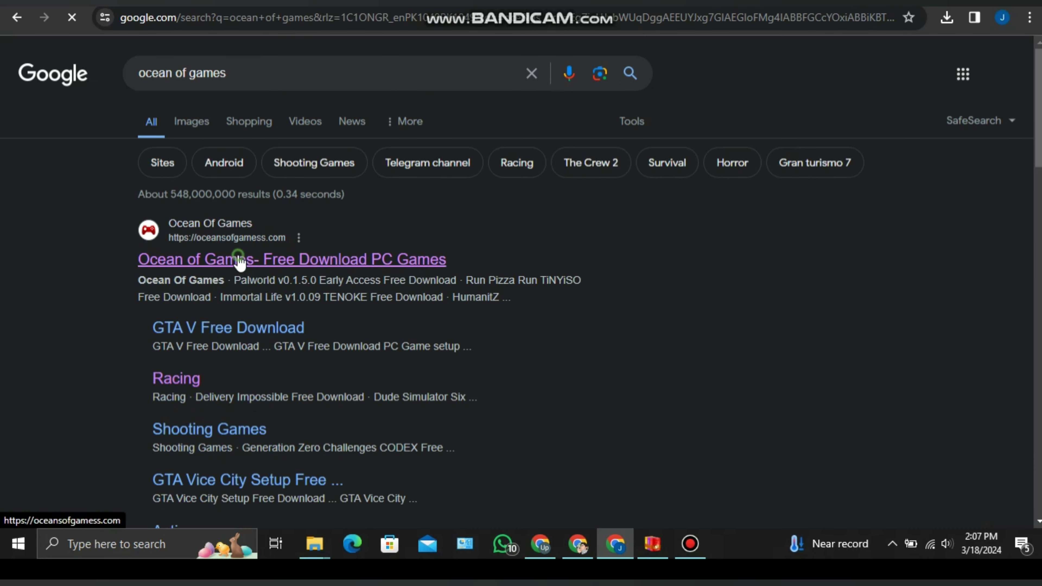
left_click(239, 260)
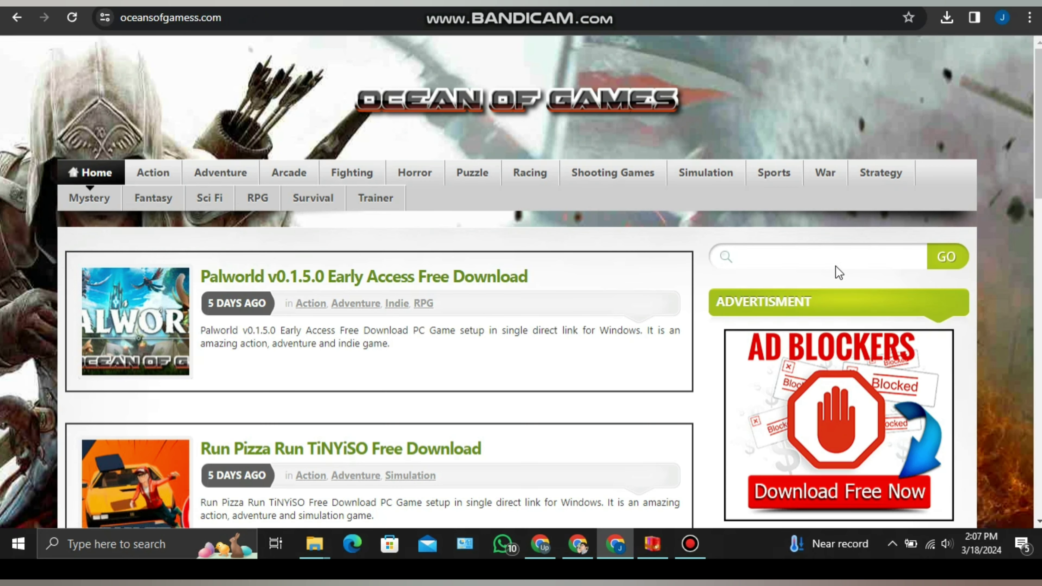
Search the site for "gta vice city" and open the "GTA Vice City Setup Free Download" page.
left_click(836, 263)
type("gta vice city")
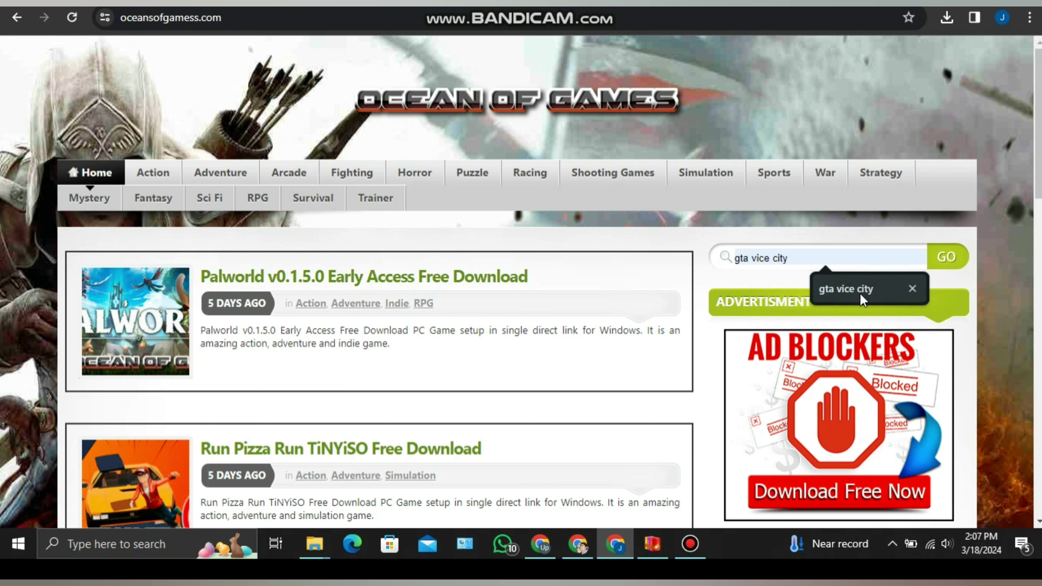
left_click(860, 292)
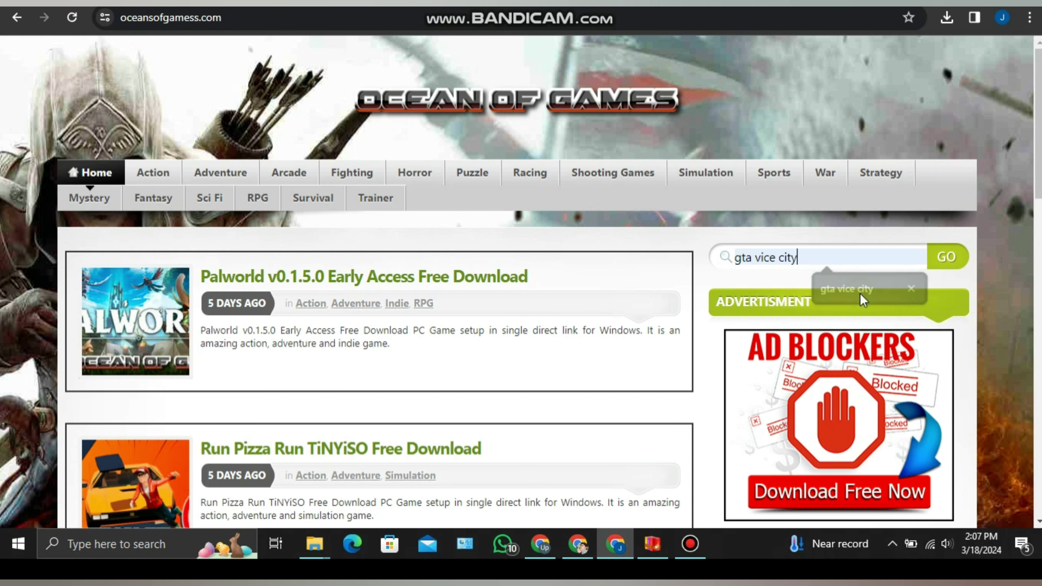
left_click(946, 263)
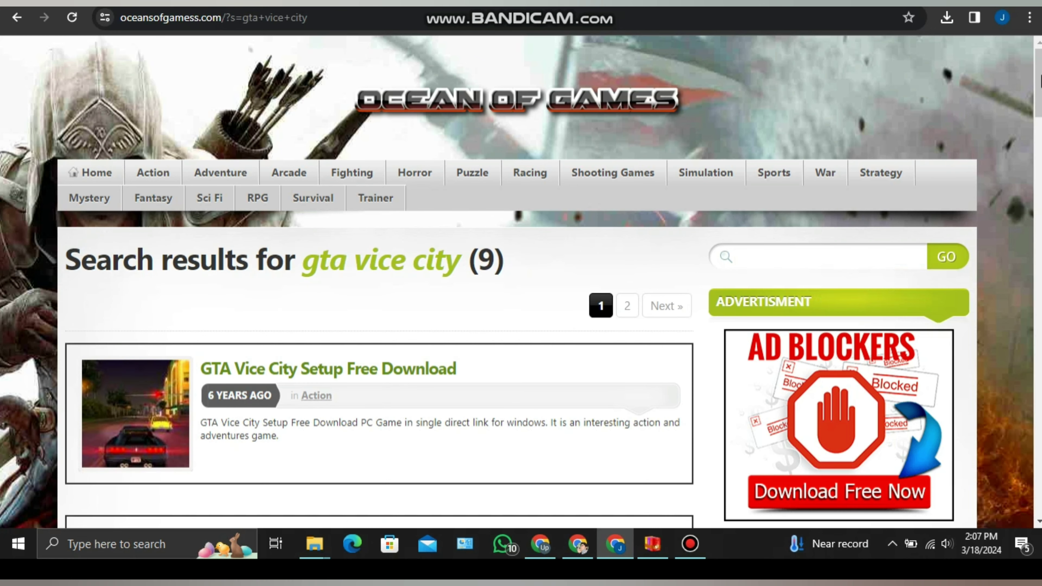
mouse_move(1038, 80)
left_mouse_down()
mouse_move(1039, 137)
mouse_move(1038, 100)
left_mouse_up()
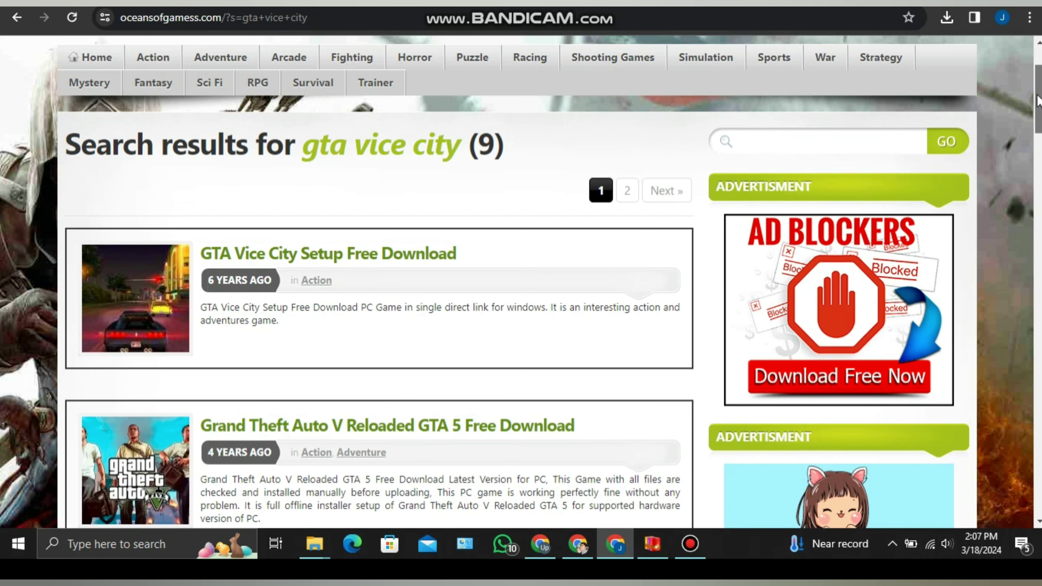
left_click(379, 256)
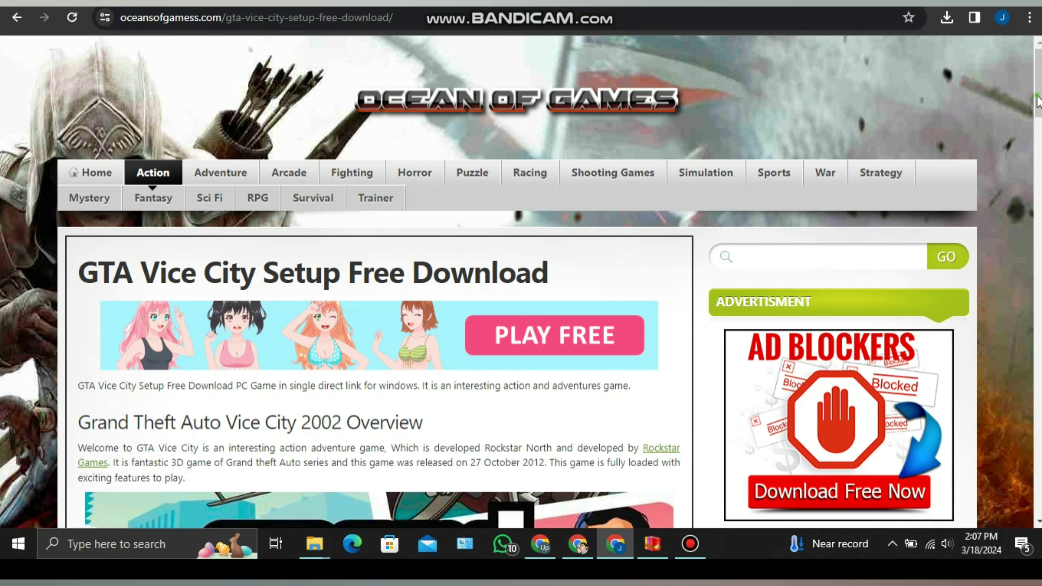
Save the Grand Theft Auto Vice City Stories cover image from the page to the computer.
scroll(542, 187, "down", 8)
right_click(543, 178)
left_click(564, 210)
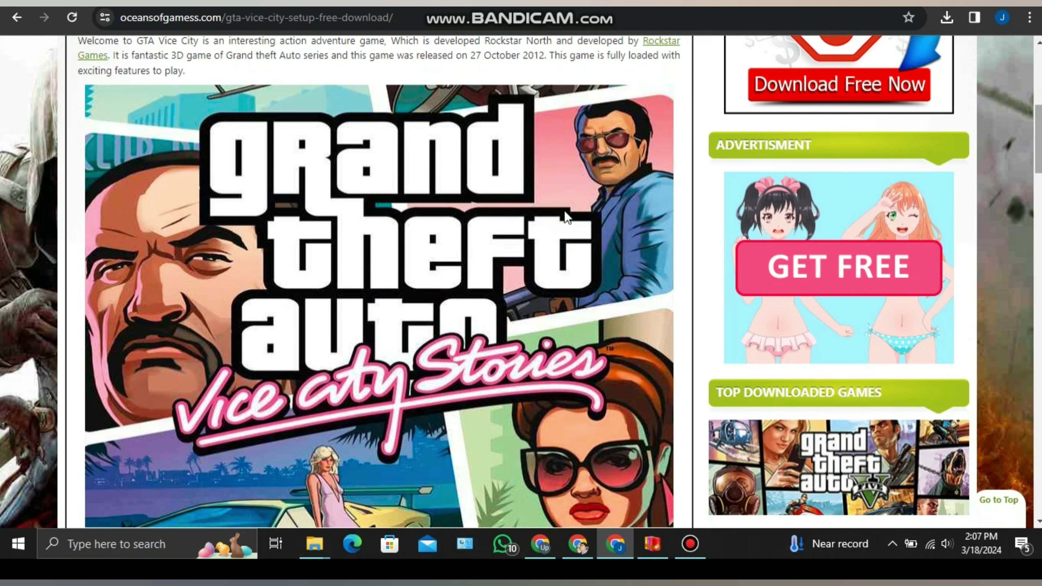
Copy the full web address of the GTA Vice City download page.
left_click_drag(1038, 119, 1038, 61)
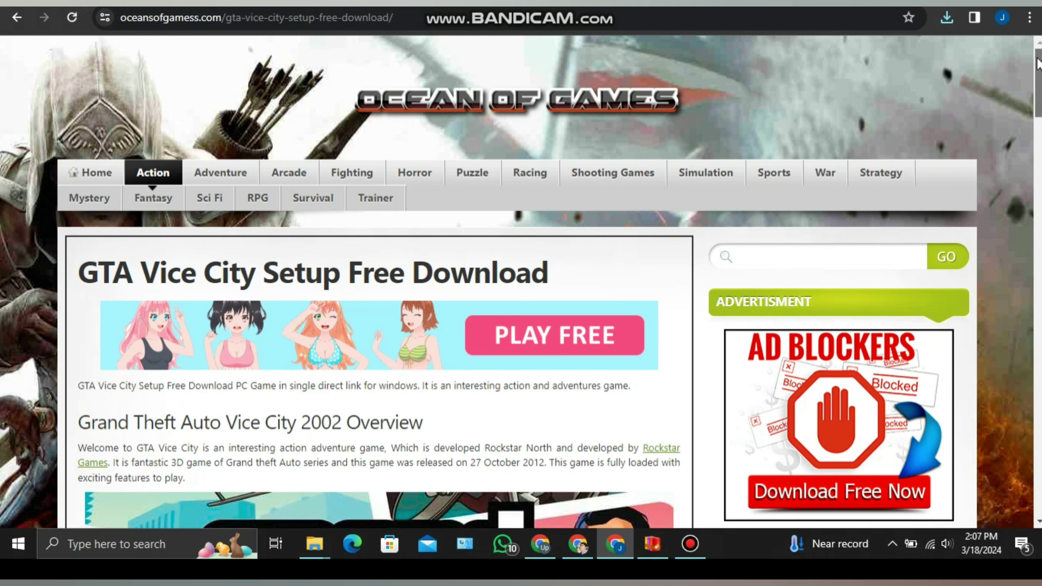
left_click(471, 9)
right_click(472, 23)
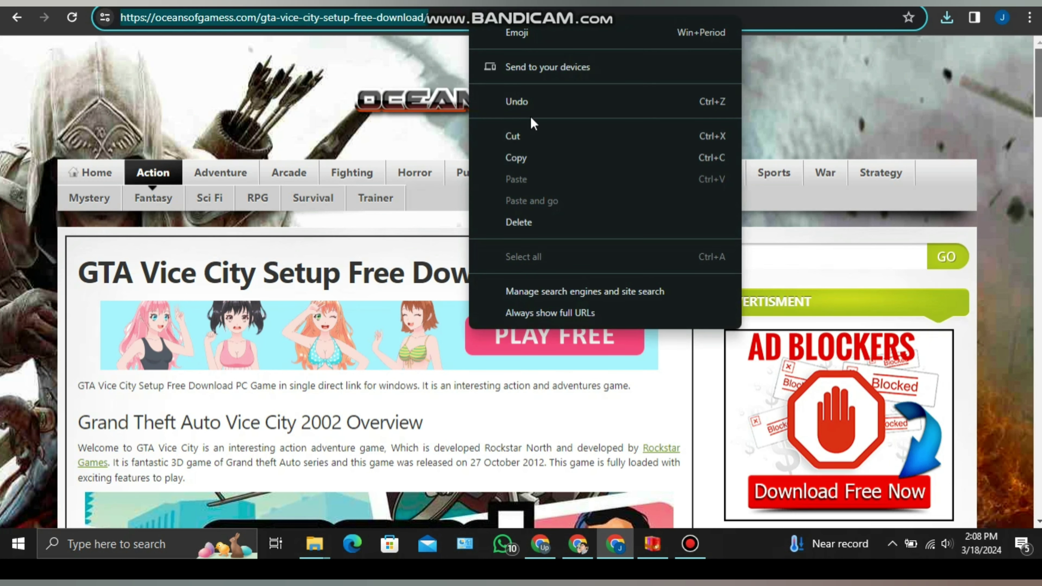
left_click(532, 161)
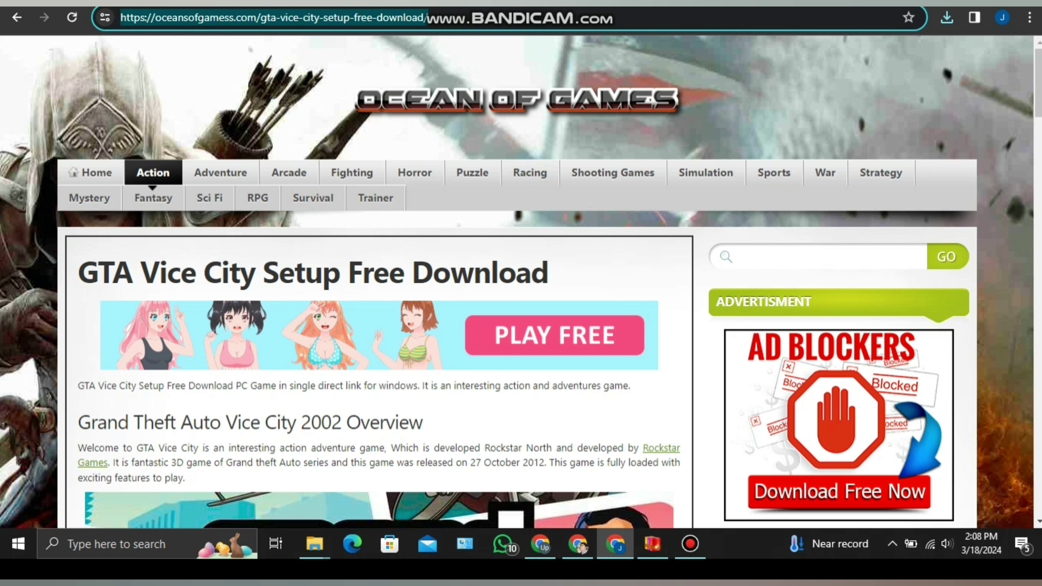
Insert the Vice City Stories cover image from the Downloads folder into the body of the GTA Vice City post.
key("ctrl+Tab")
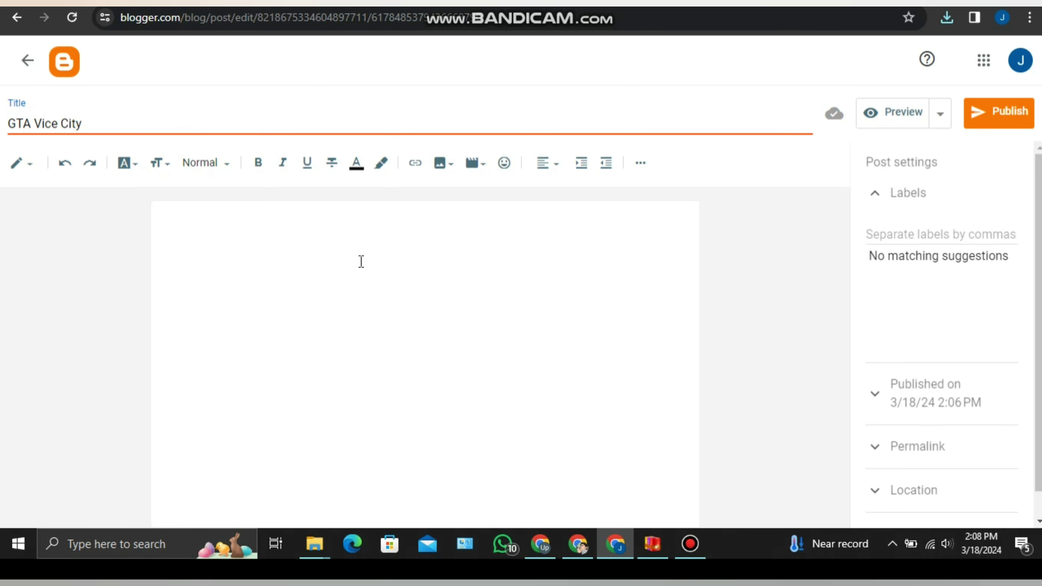
left_click(445, 163)
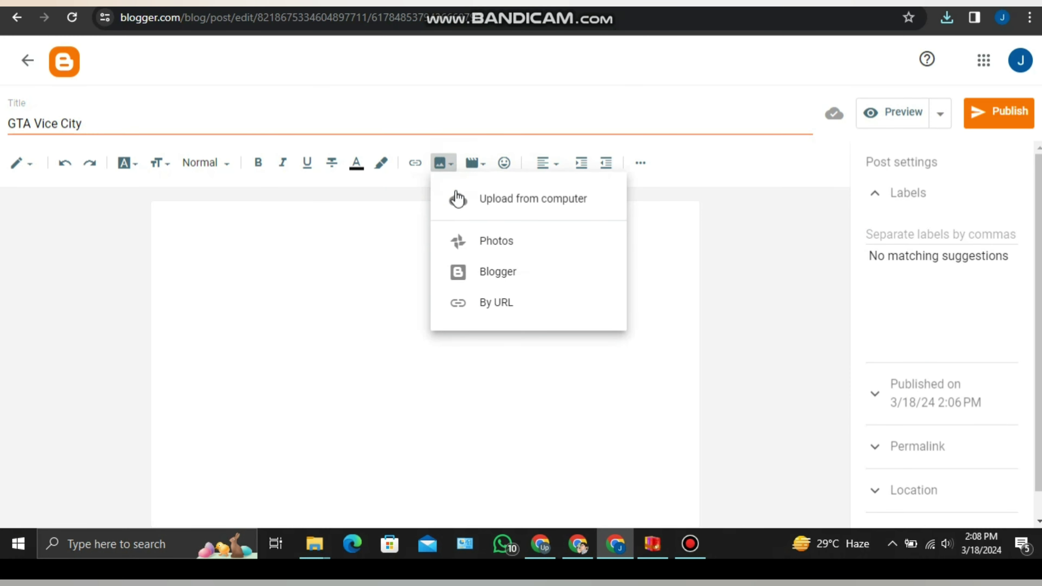
left_click(457, 201)
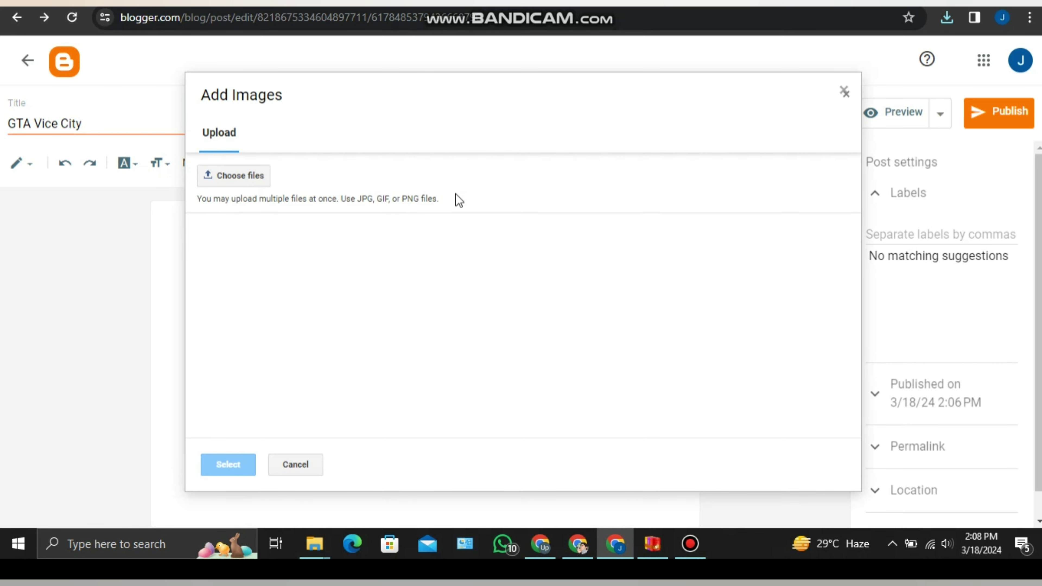
left_click(246, 176)
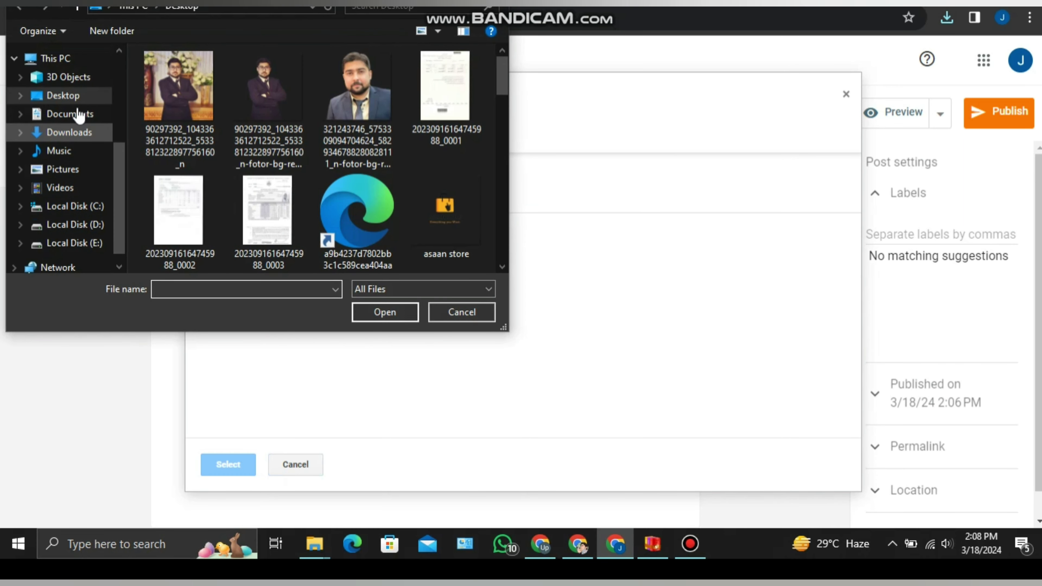
left_click(69, 133)
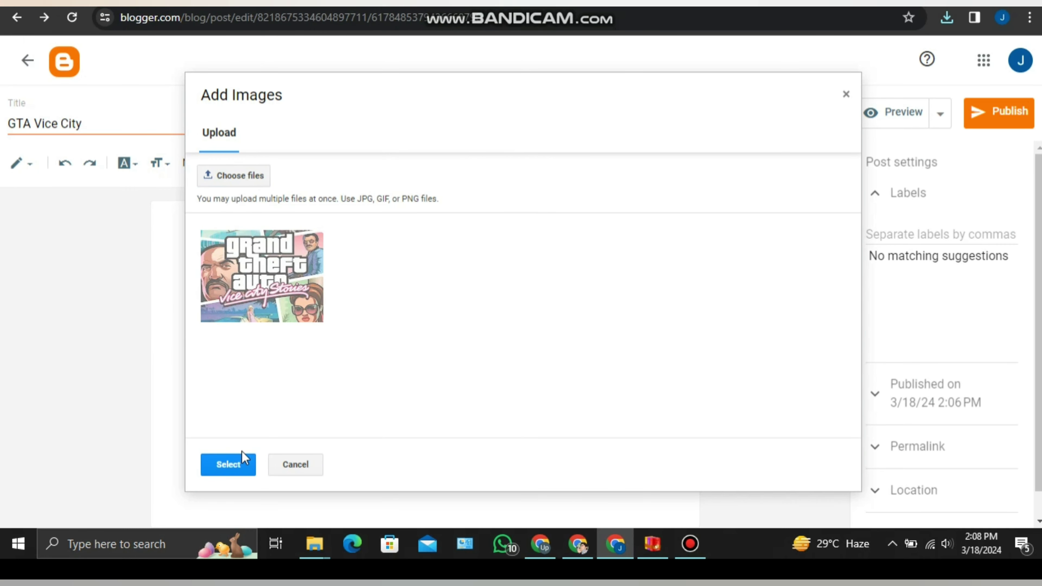
left_click(228, 465)
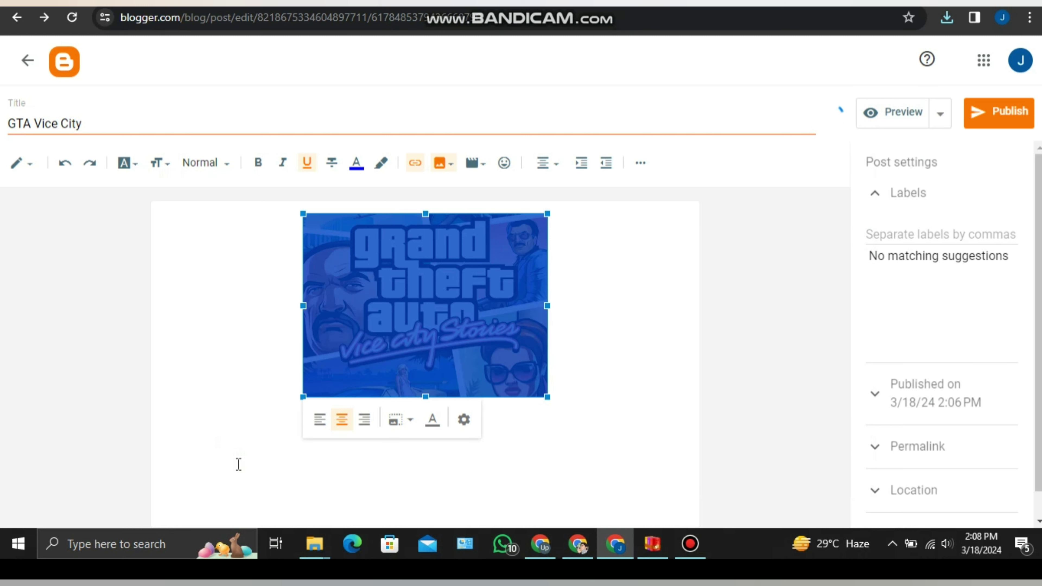
left_click(303, 500)
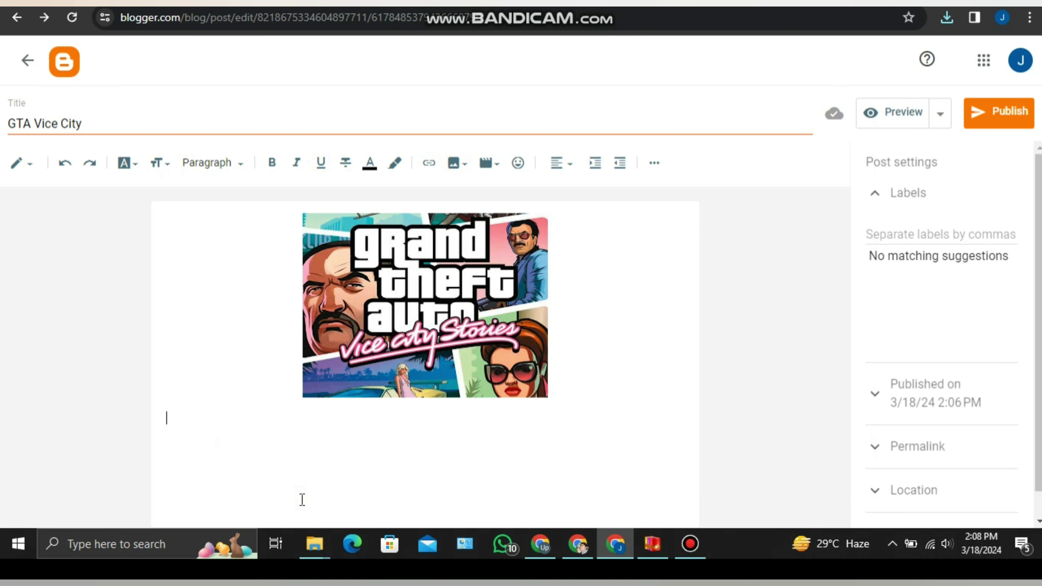
Label the post "Action" and write "GTA Vice City is an action game." below the cover image.
left_click(947, 227)
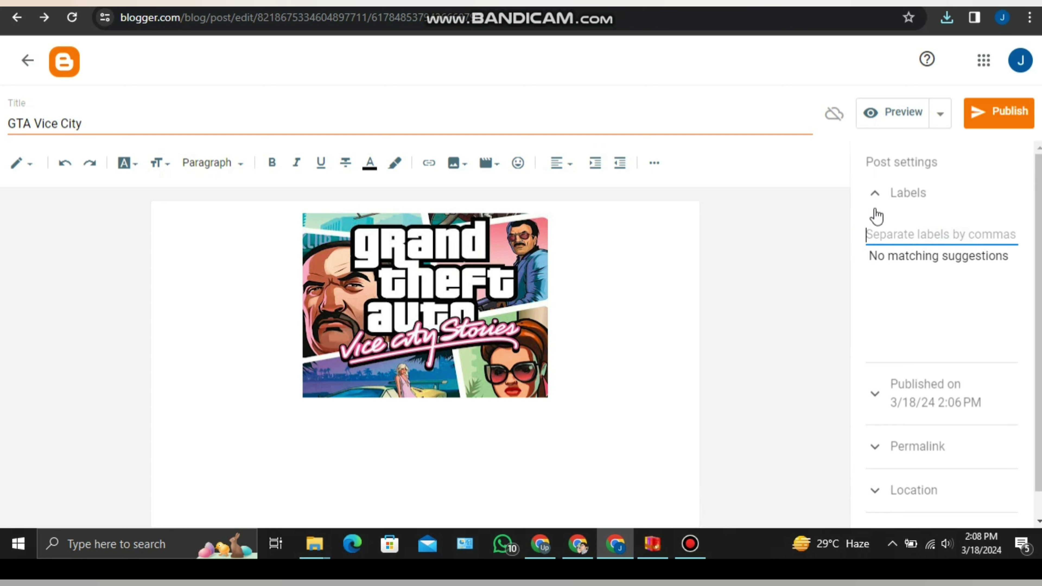
left_click(876, 236)
type("Action")
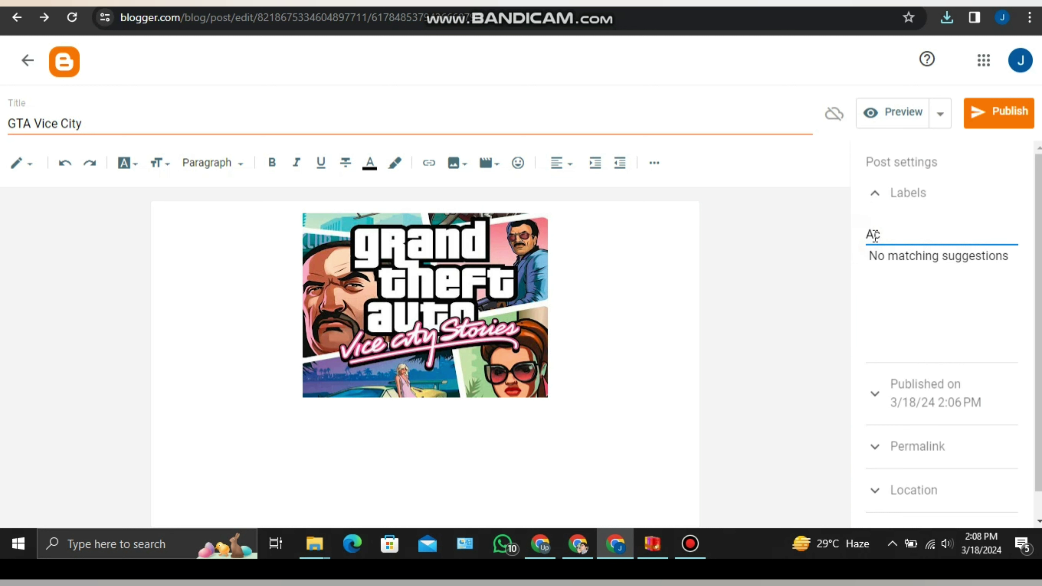
left_click(534, 463)
type("GTA Vice City is an action game.")
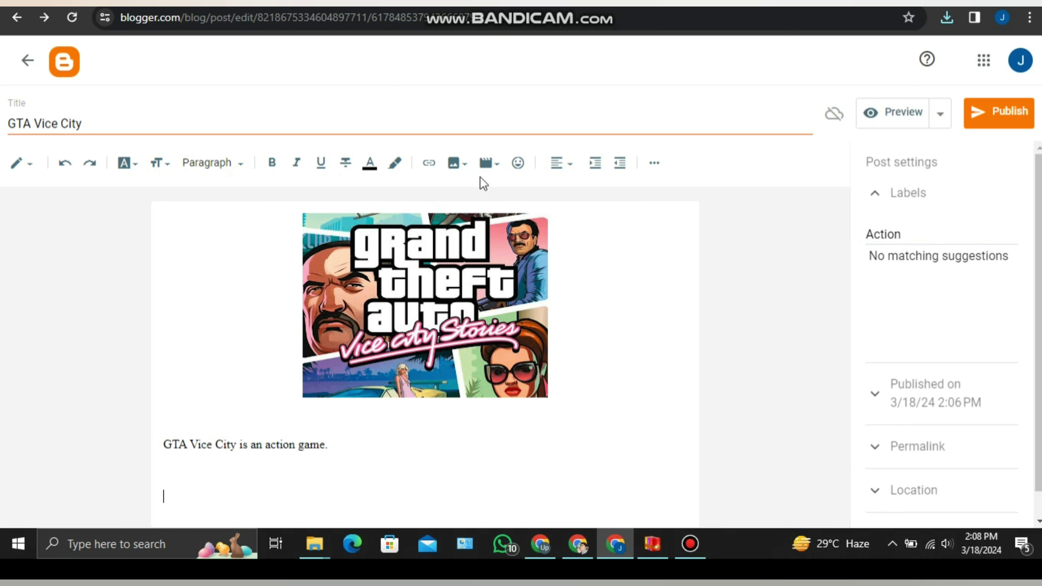
Insert the blue "Download Now" button image from the Downloads folder below the post's text.
left_click(457, 163)
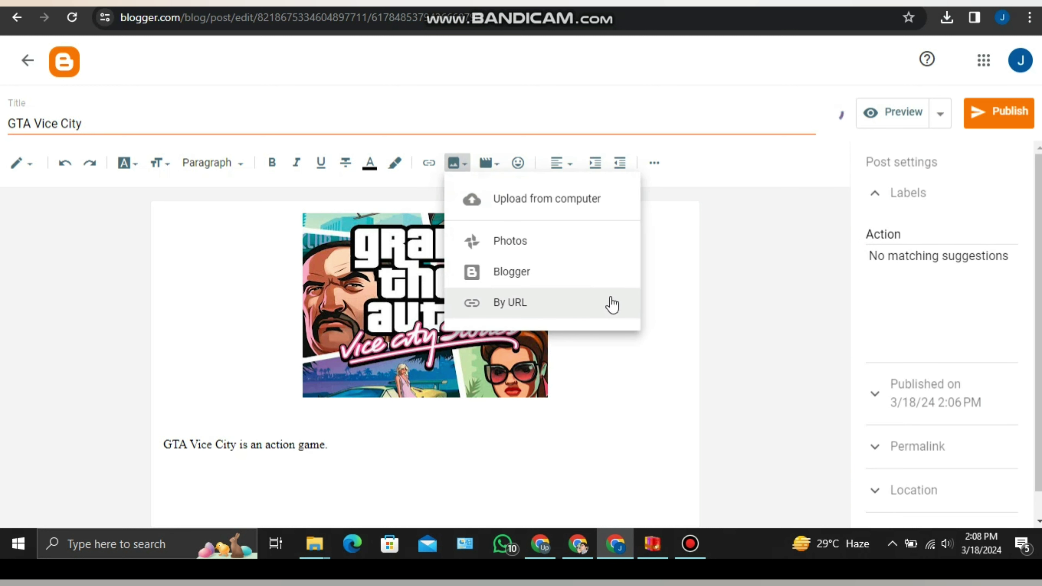
left_click(508, 214)
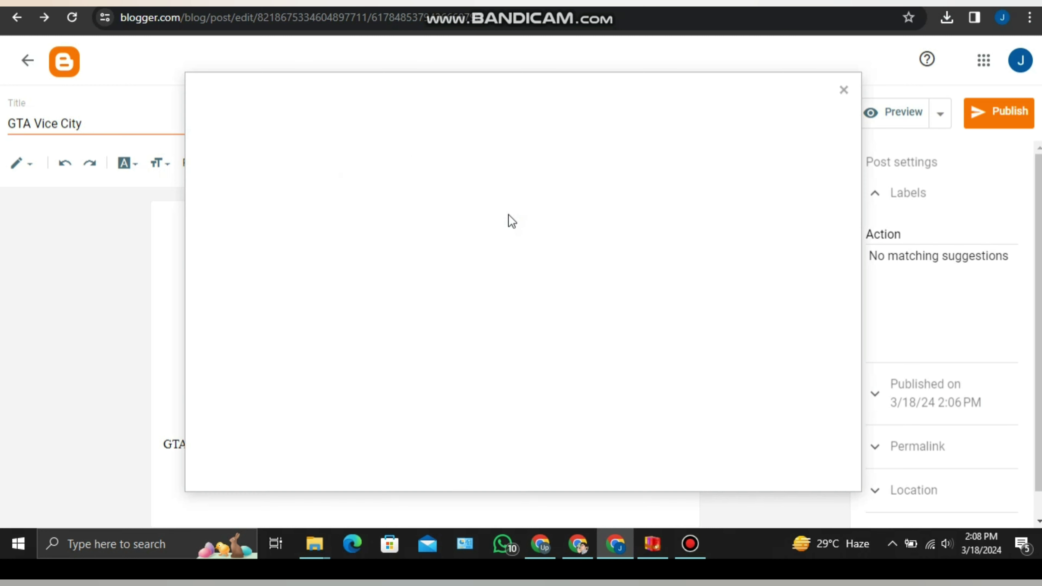
left_click(260, 181)
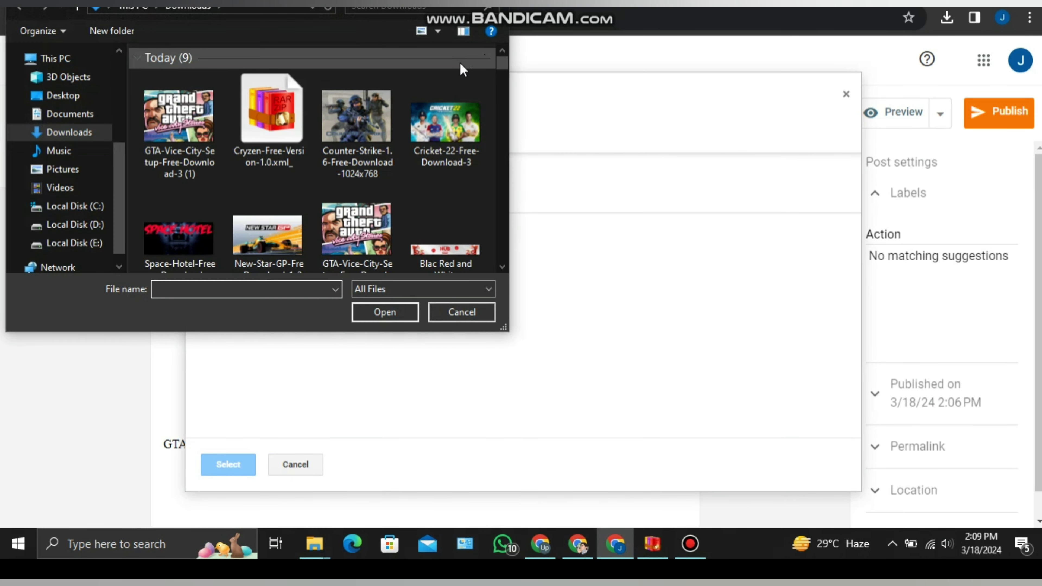
left_click_drag(499, 59, 499, 67)
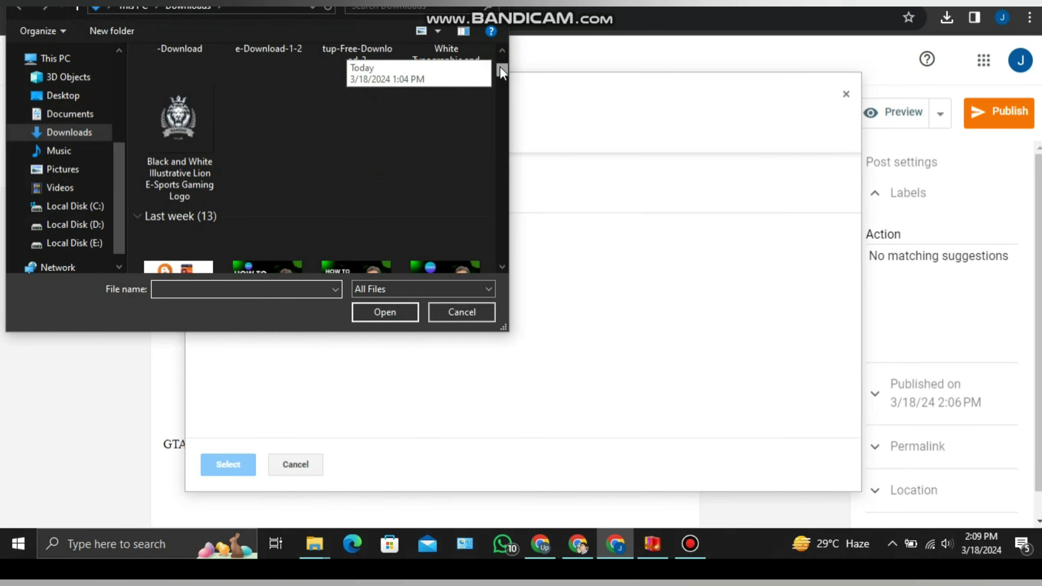
left_click(383, 316)
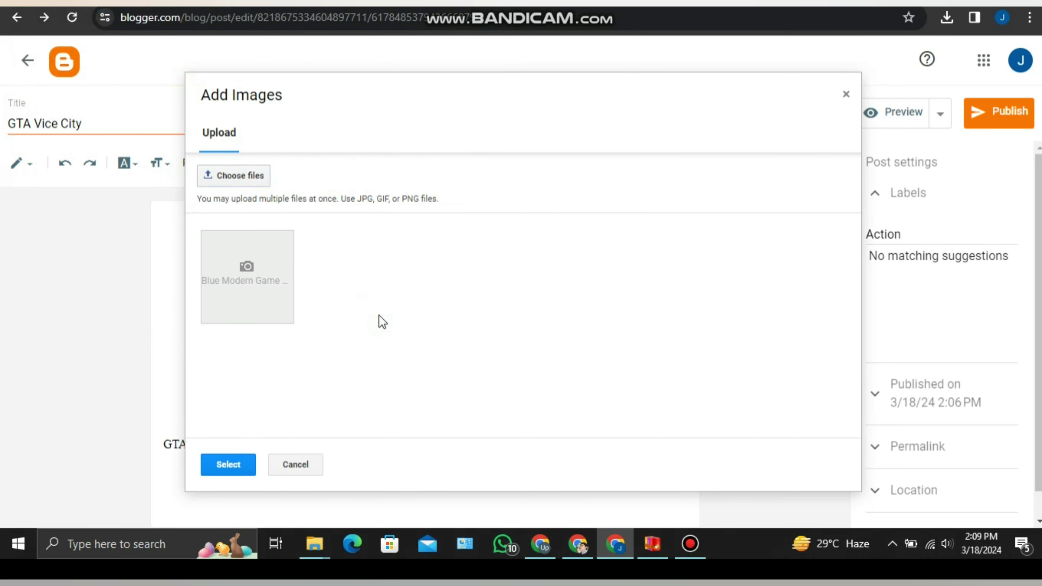
left_click(248, 456)
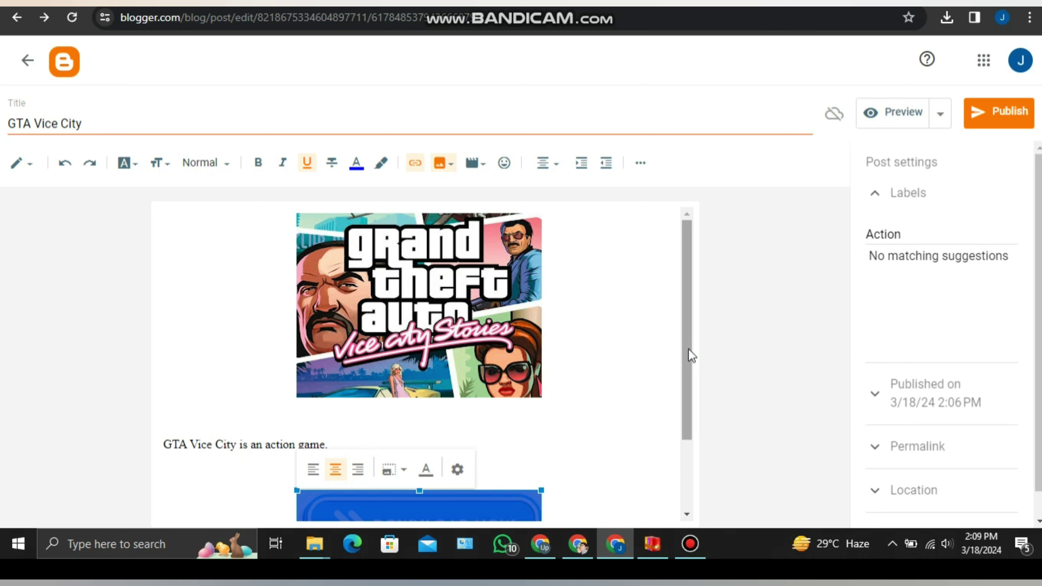
Link the "Download Now" image to the copied GTA Vice City download page address and make it open in a new window.
left_click_drag(692, 356, 685, 441)
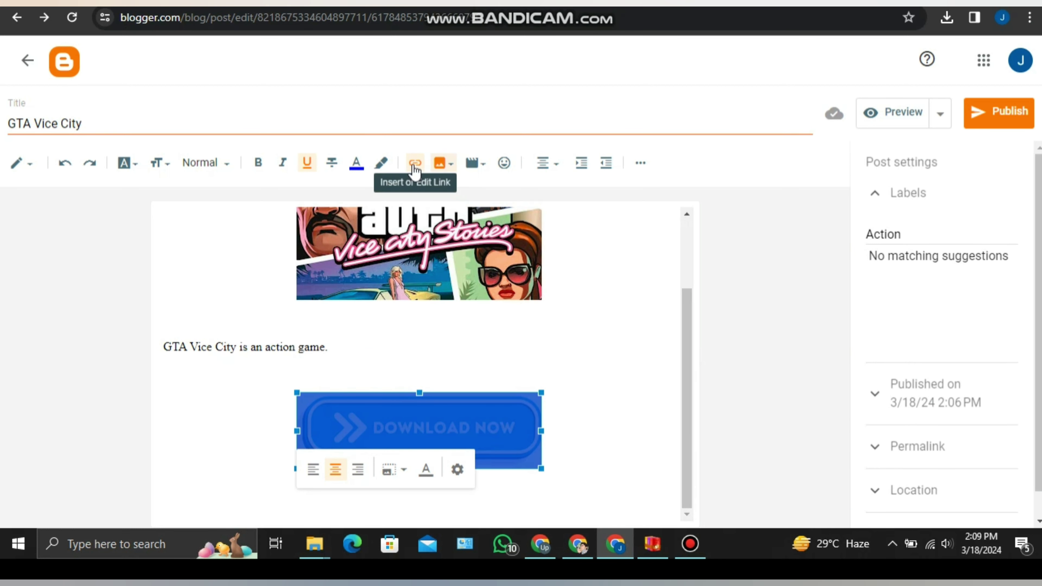
left_click(415, 167)
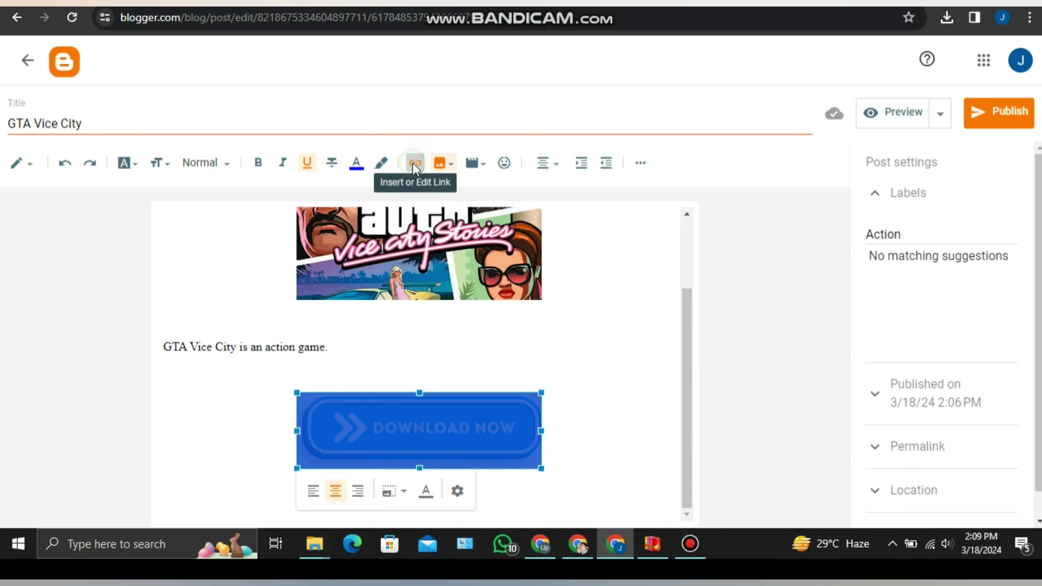
triple_click(494, 246)
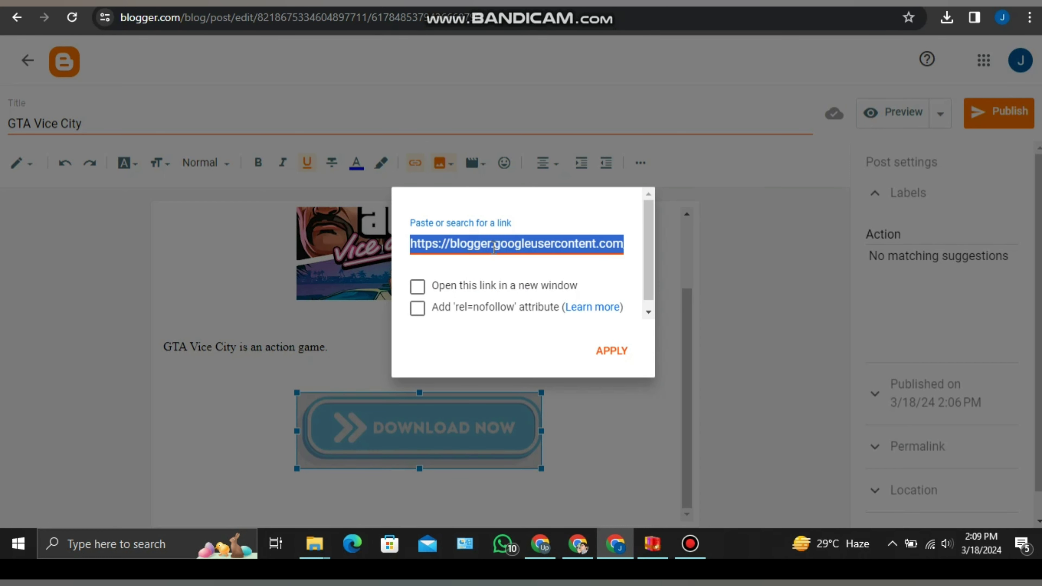
key("ctrl+v")
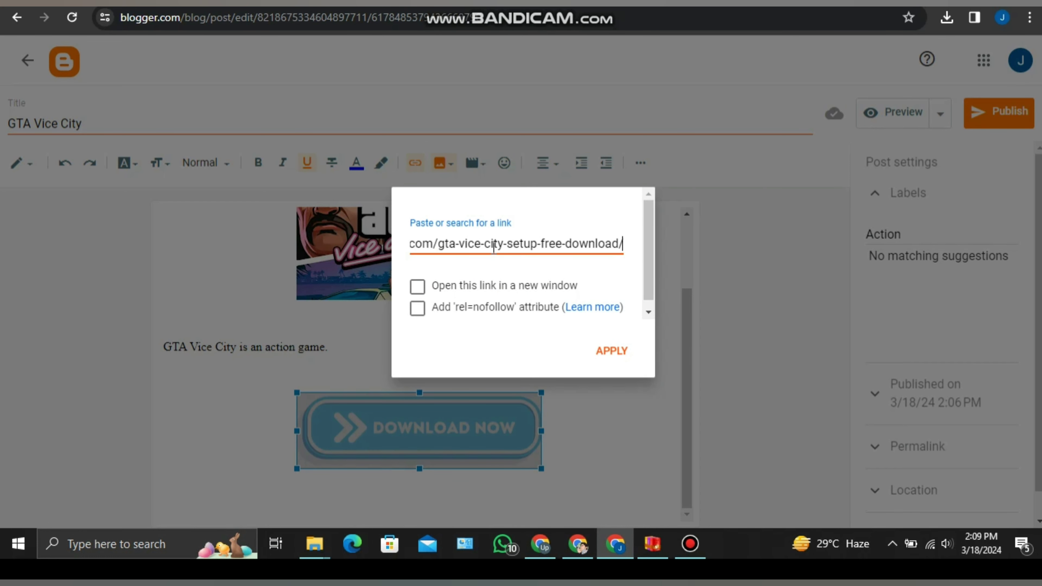
left_click(502, 288)
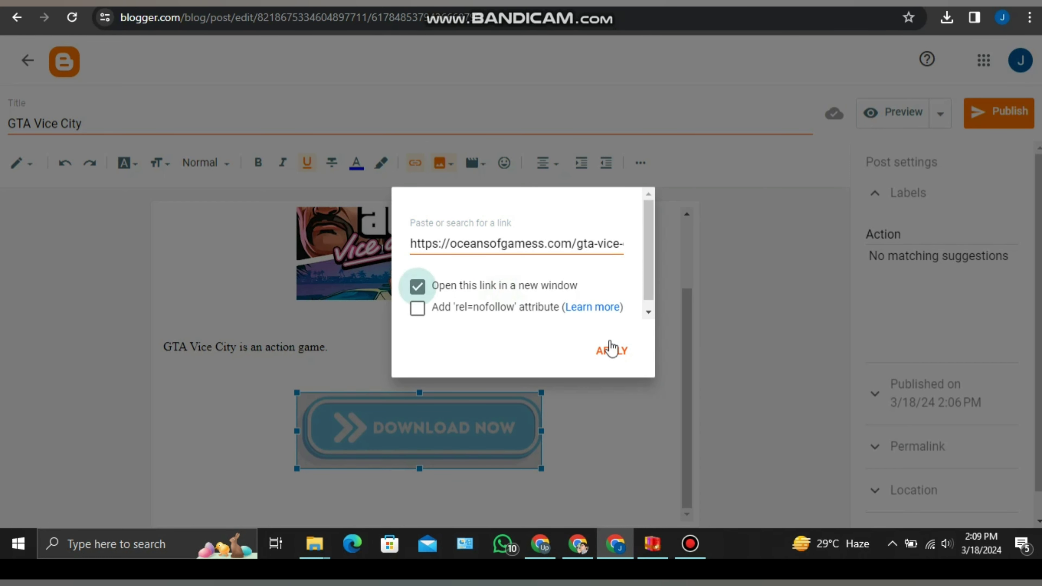
left_click(611, 349)
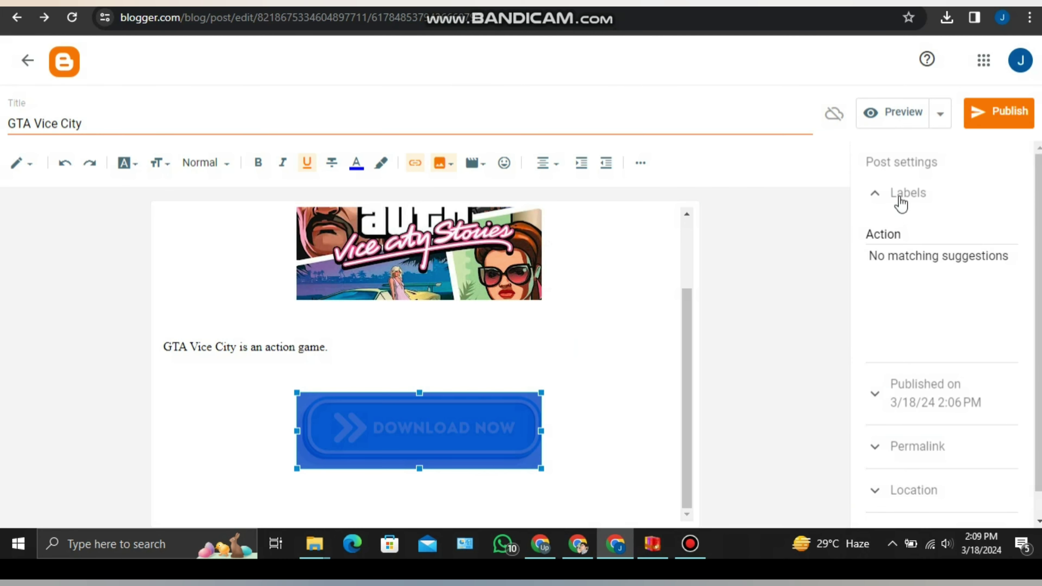
Publish the GTA Vice City post to the blog and confirm the publication.
left_click(994, 98)
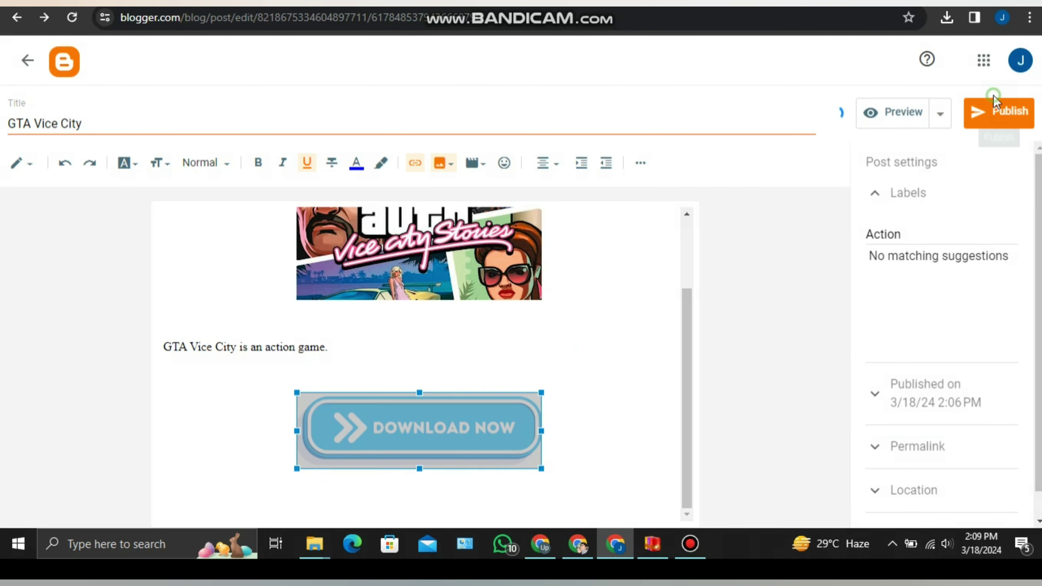
left_click(994, 119)
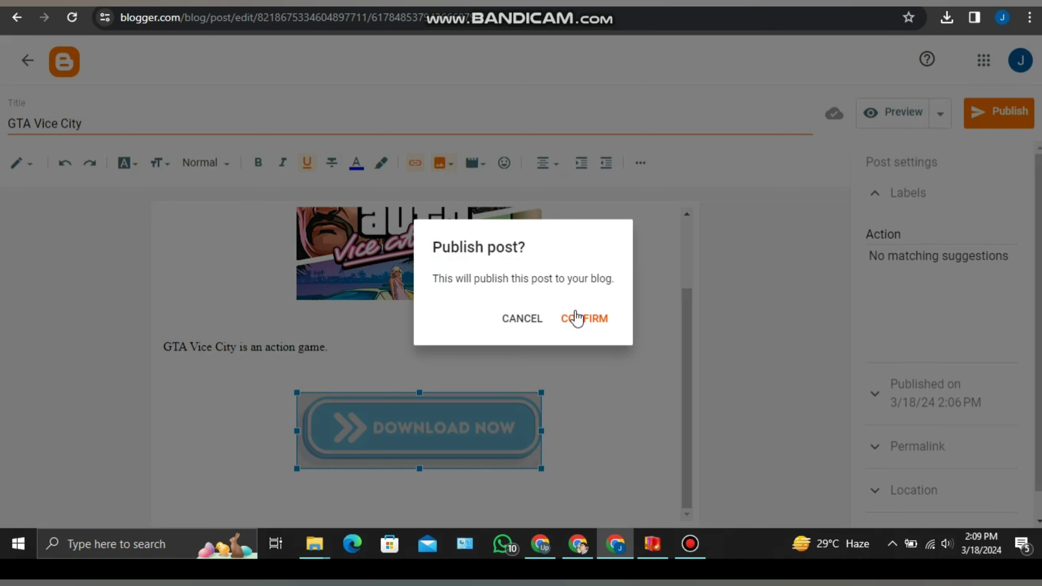
left_click(577, 319)
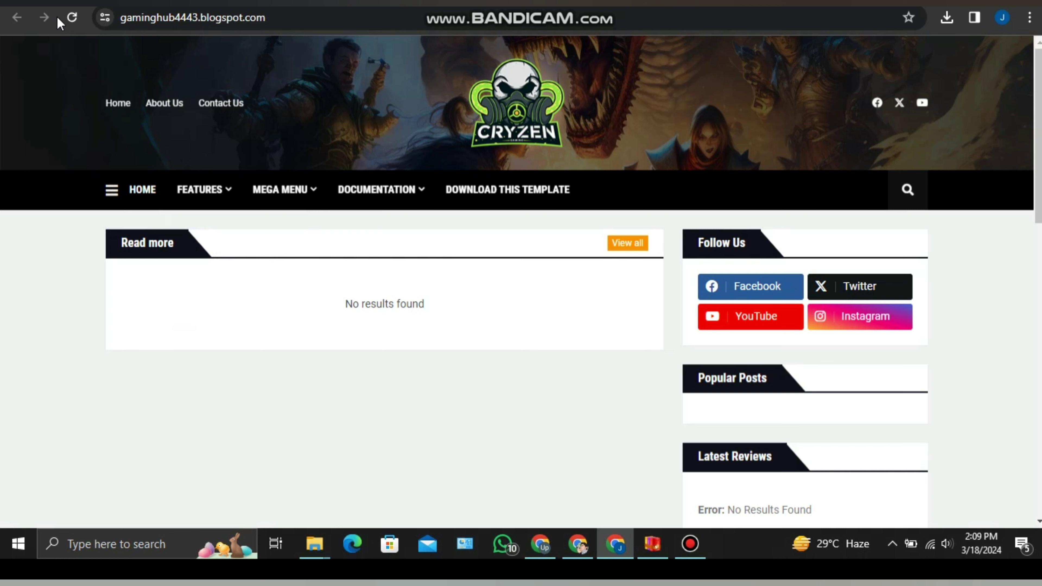
Refresh the live blog and open the GTA Vice City post to examine its cover image, text, download button and tag.
left_click(65, 20)
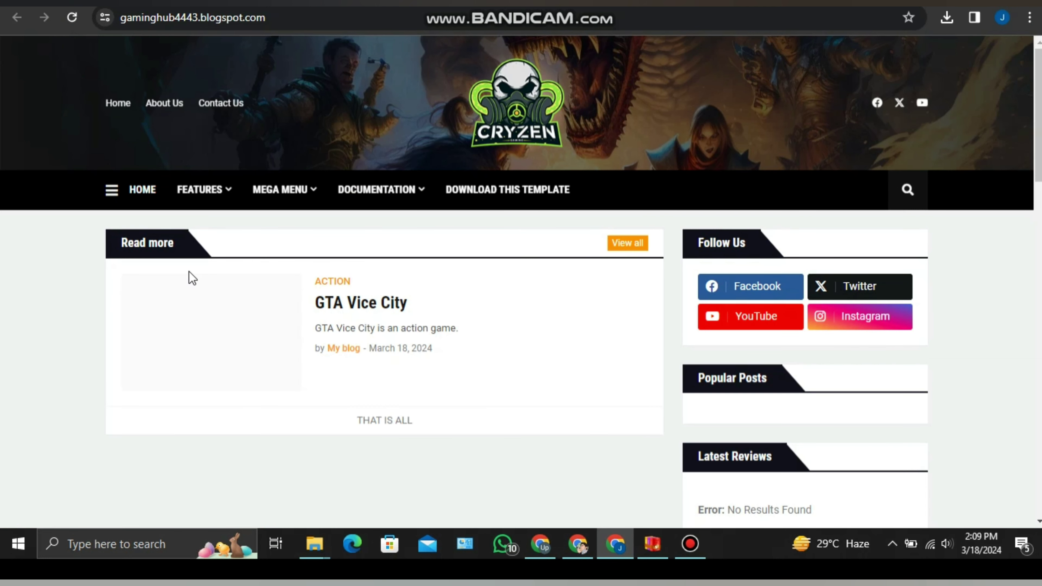
left_click(382, 311)
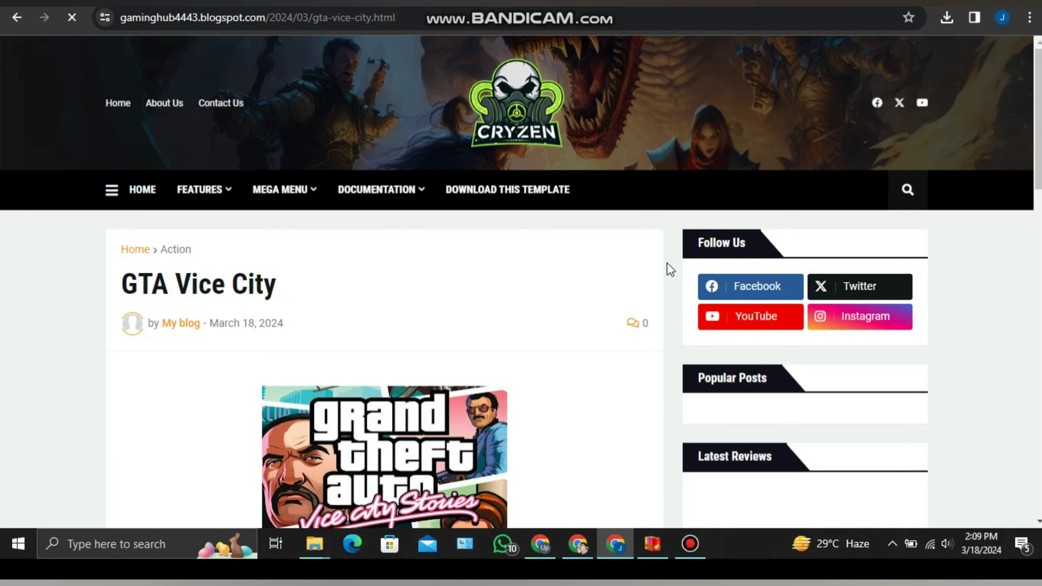
scroll(960, 193, "down", 6)
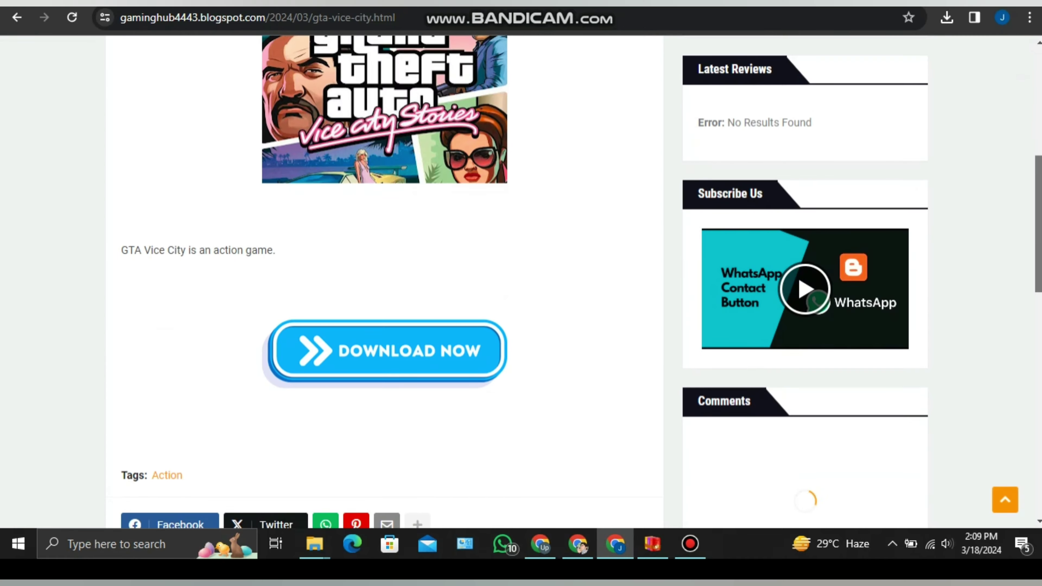
scroll(521, 281, "down", 6)
scroll(522, 281, "up", 4)
scroll(522, 281, "down", 4)
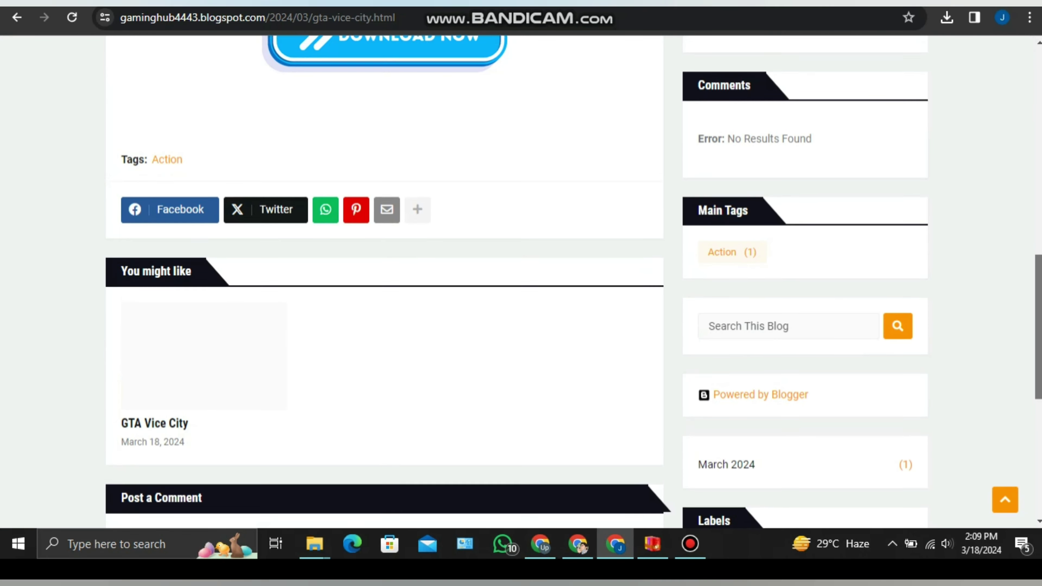
left_click_drag(1038, 327, 1022, 72)
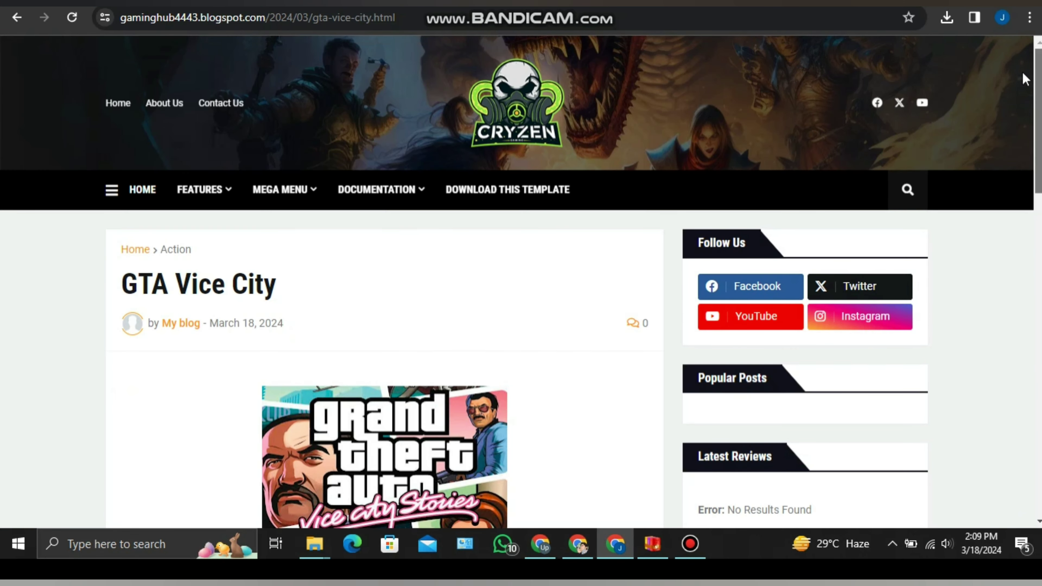
Check the live blog's slide-out menu, close it and return to the blog's homepage.
left_click(113, 191)
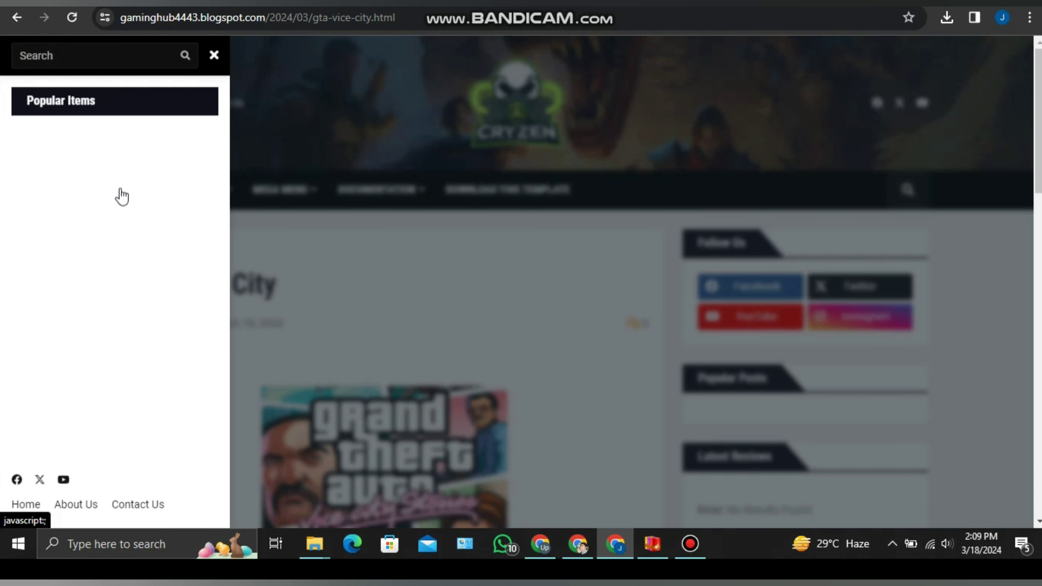
left_click(296, 188)
left_click(140, 191)
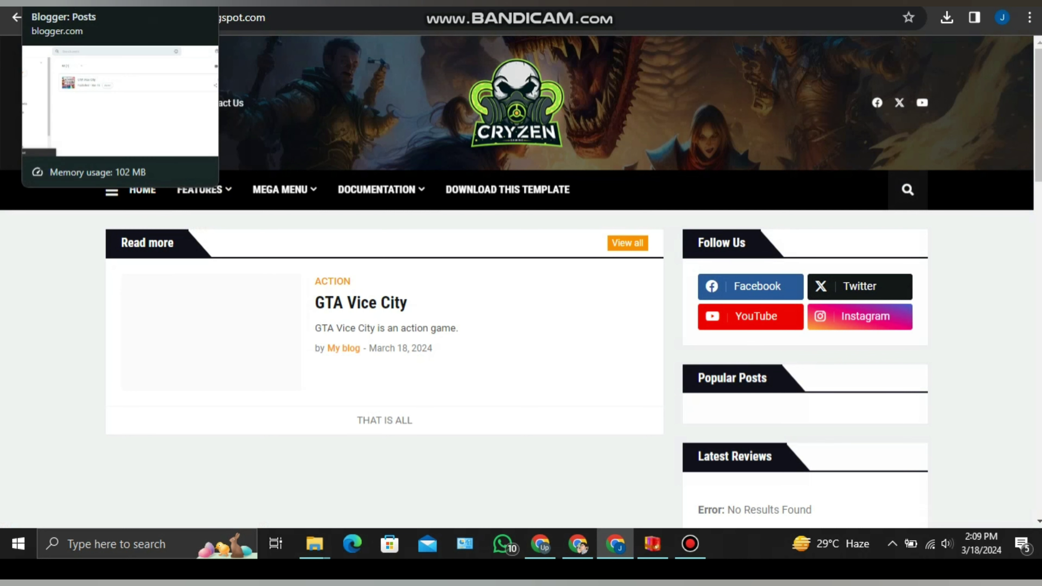
Look over the Blogger posts list and refresh the live blog's homepage to examine the added game posts.
left_click(119, 2)
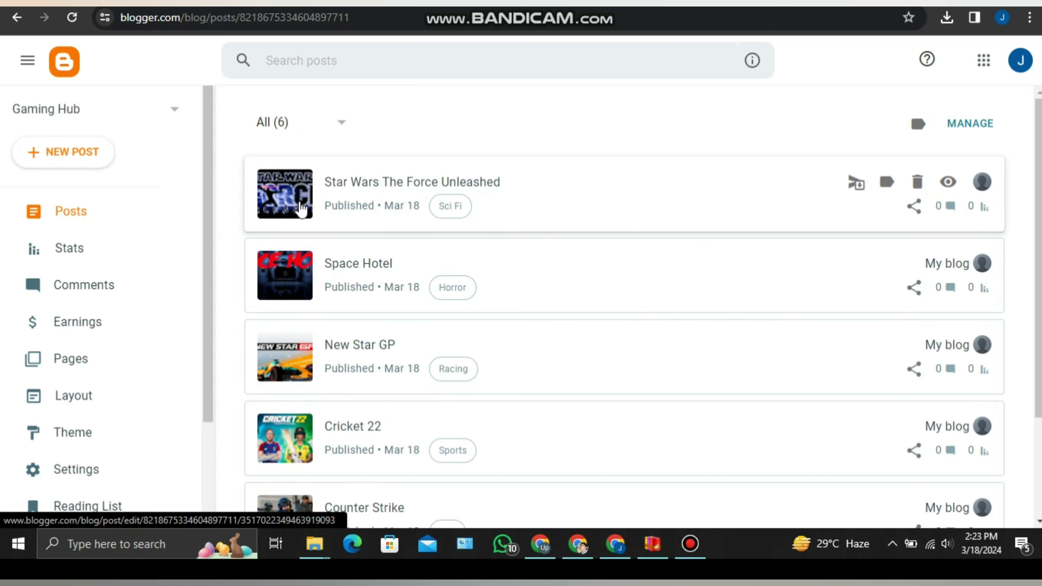
left_click(381, 2)
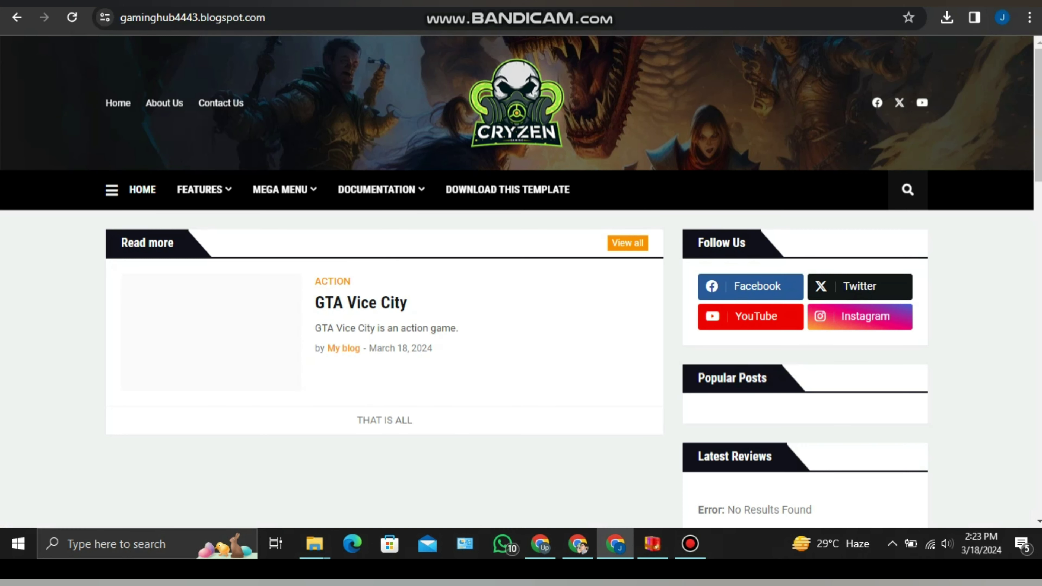
left_click(77, 17)
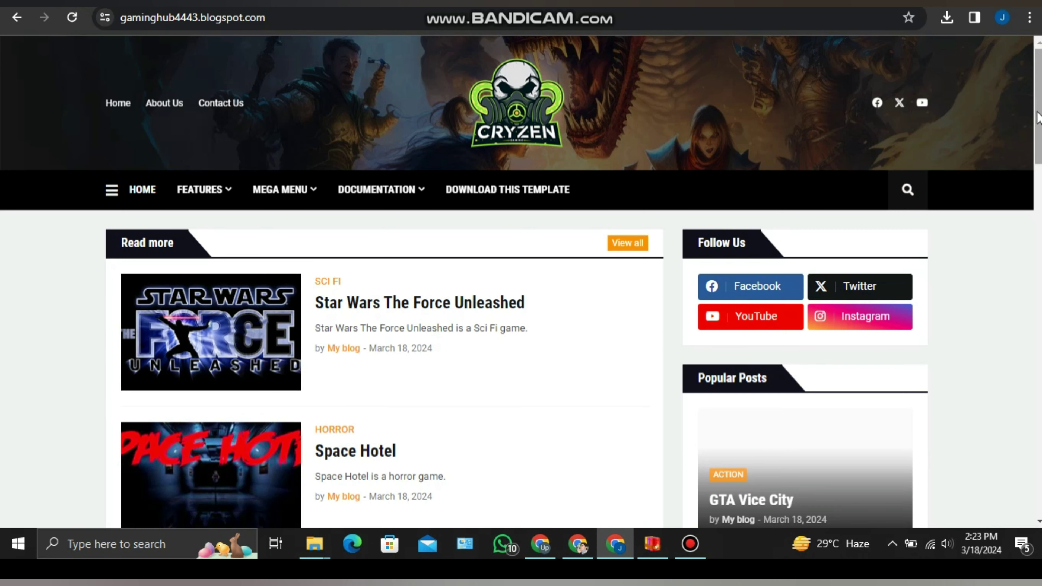
mouse_move(1037, 136)
left_mouse_down()
mouse_move(1034, 438)
mouse_move(1040, 121)
left_mouse_up()
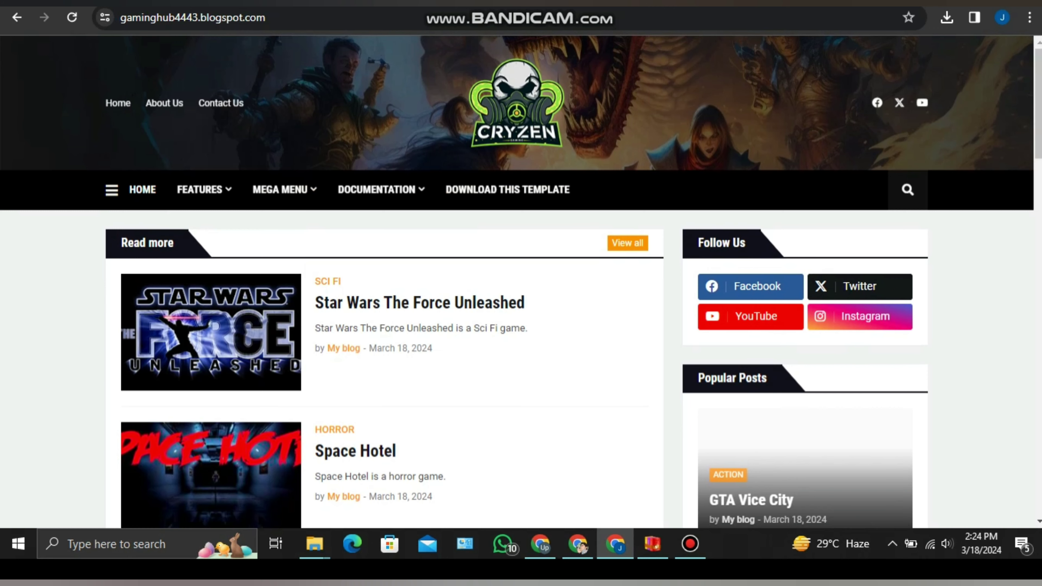
Close the live blog tab and open the layout of the Gaming Hub blog.
key("ctrl+w")
left_click(105, 400)
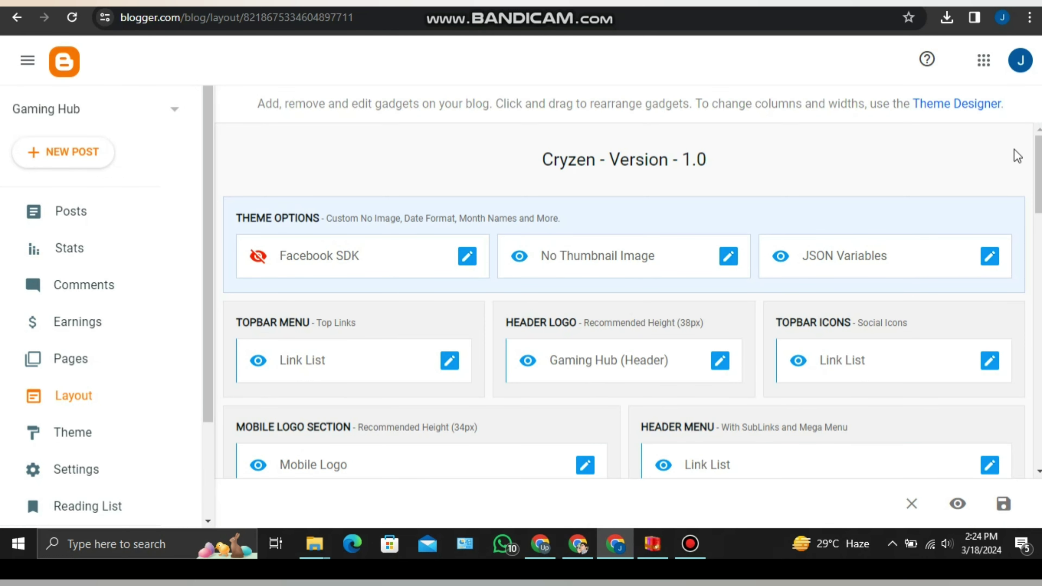
left_click_drag(1039, 156, 1038, 171)
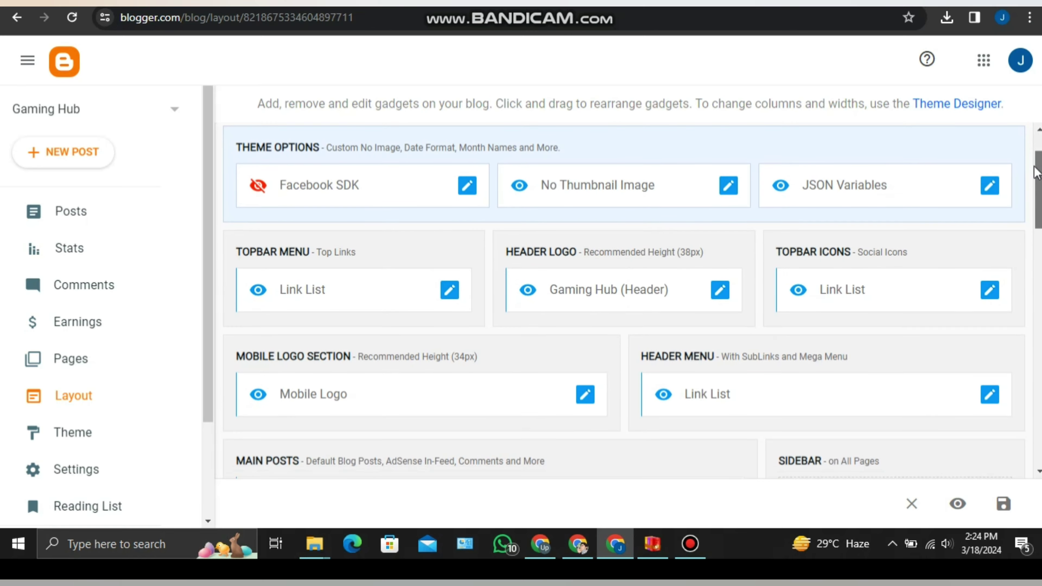
Examine the image settings of the No Thumbnail Image gadget and close them without saving.
left_click(728, 186)
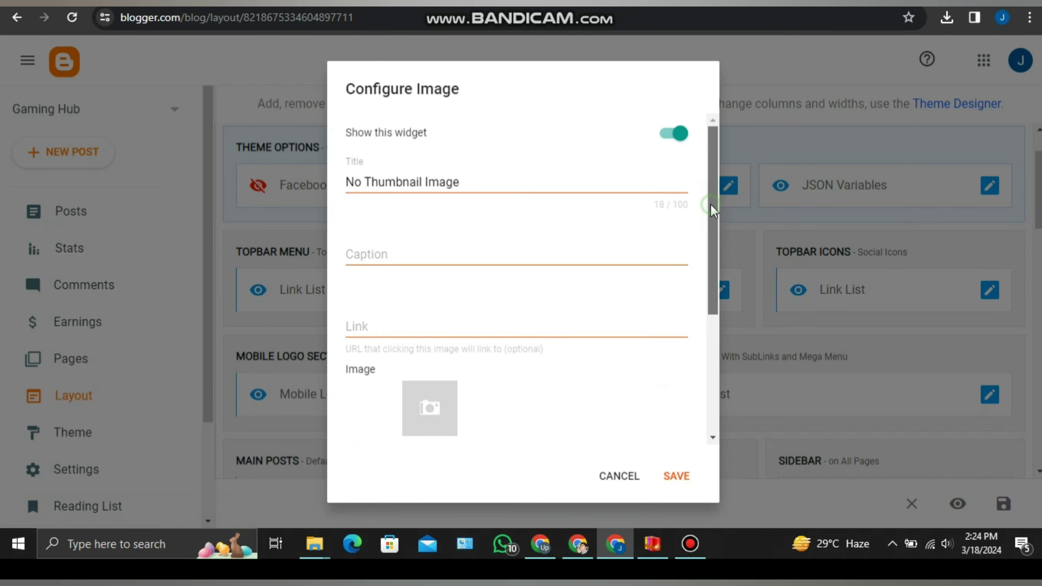
scroll(682, 338, "down", 5)
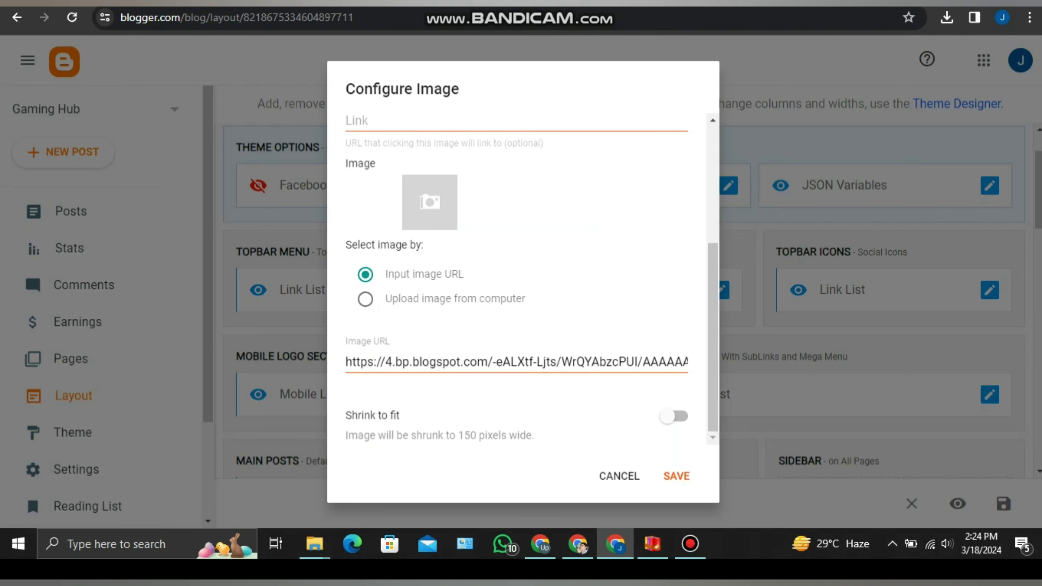
left_click(620, 477)
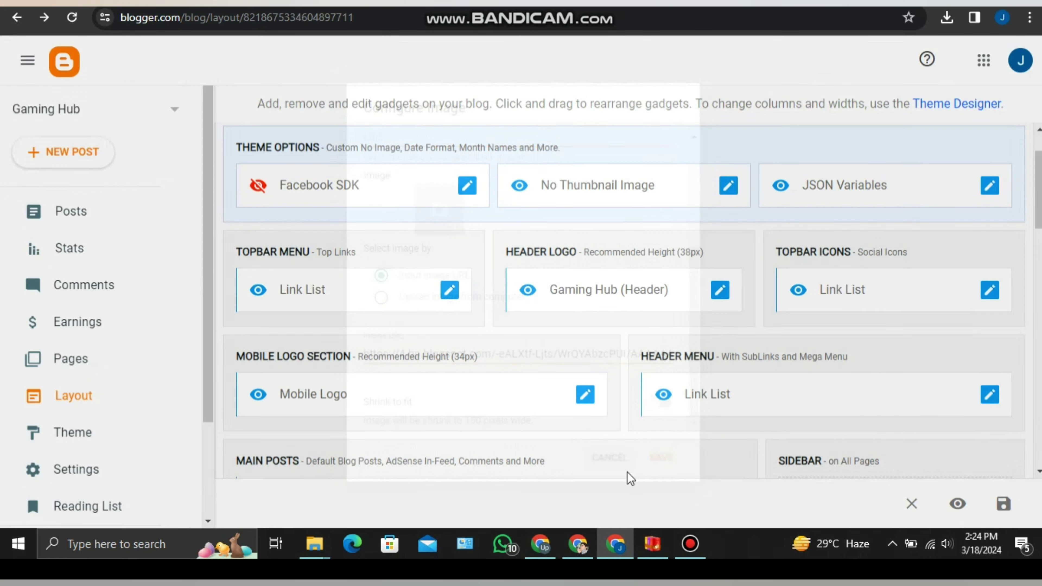
Upload the Black and White Illustrative Lion E-Sports Gaming Logo image as the Header Logo, turn on Shrink to fit and save the gadget.
left_click(725, 290)
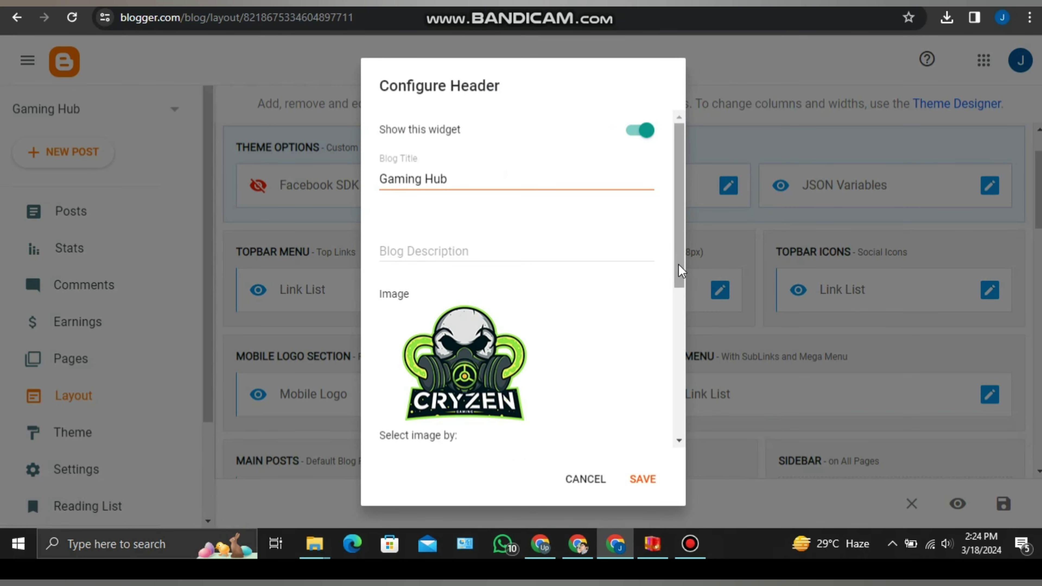
left_click_drag(679, 271, 658, 369)
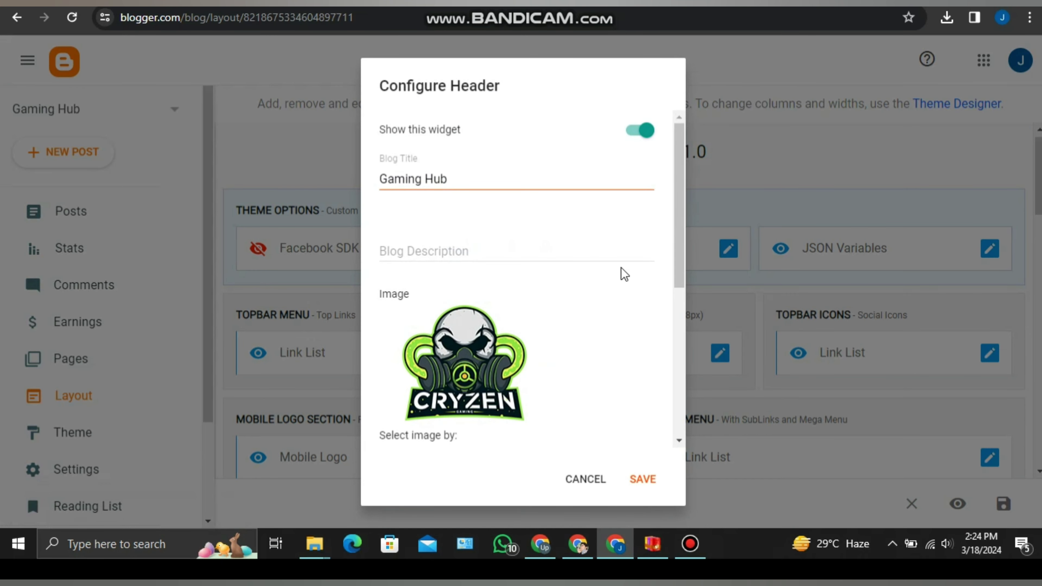
left_click_drag(681, 260, 673, 372)
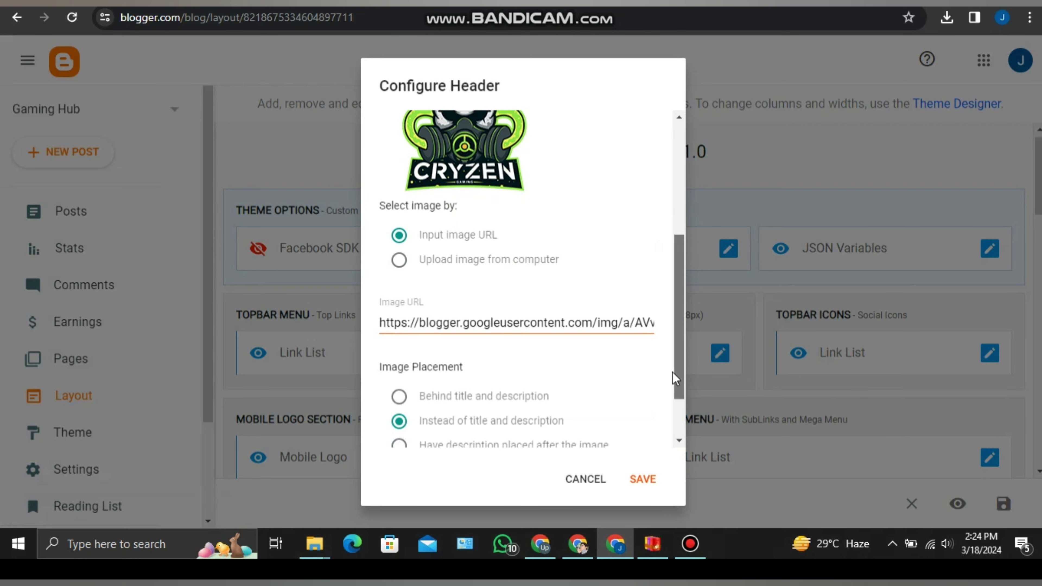
left_click(483, 264)
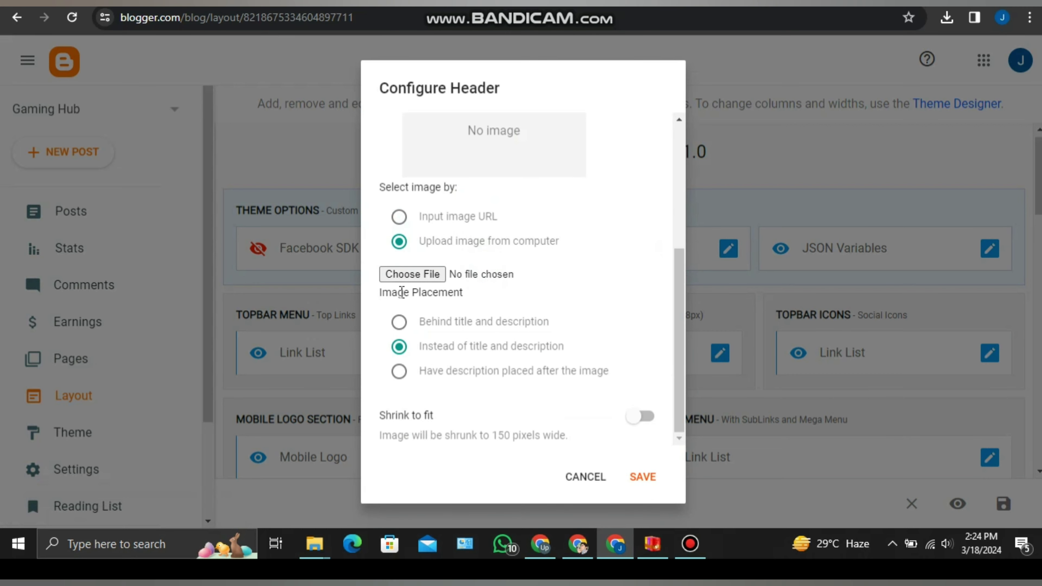
left_click(416, 277)
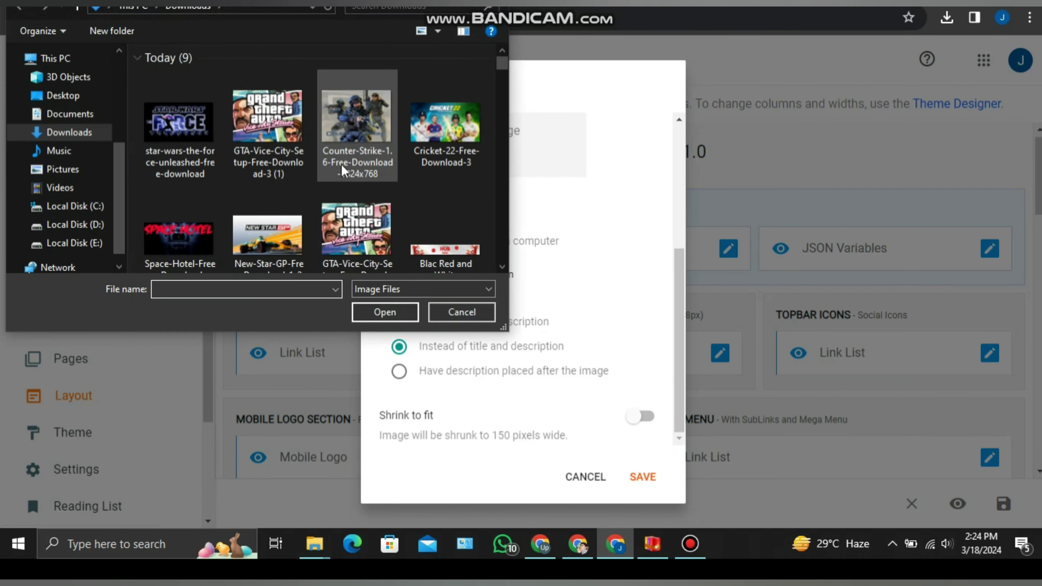
scroll(503, 269, "down", 3)
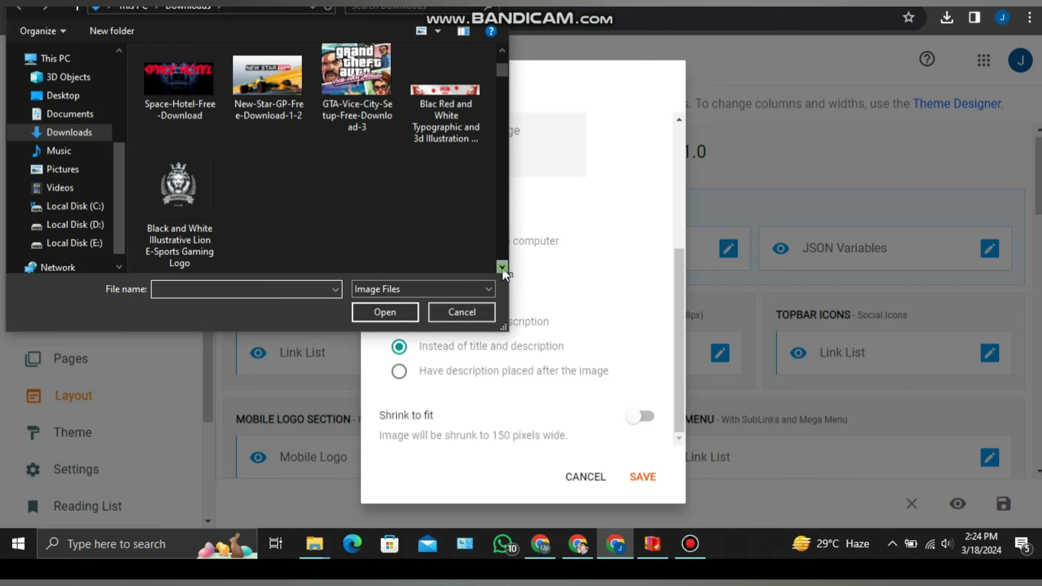
left_click(180, 189)
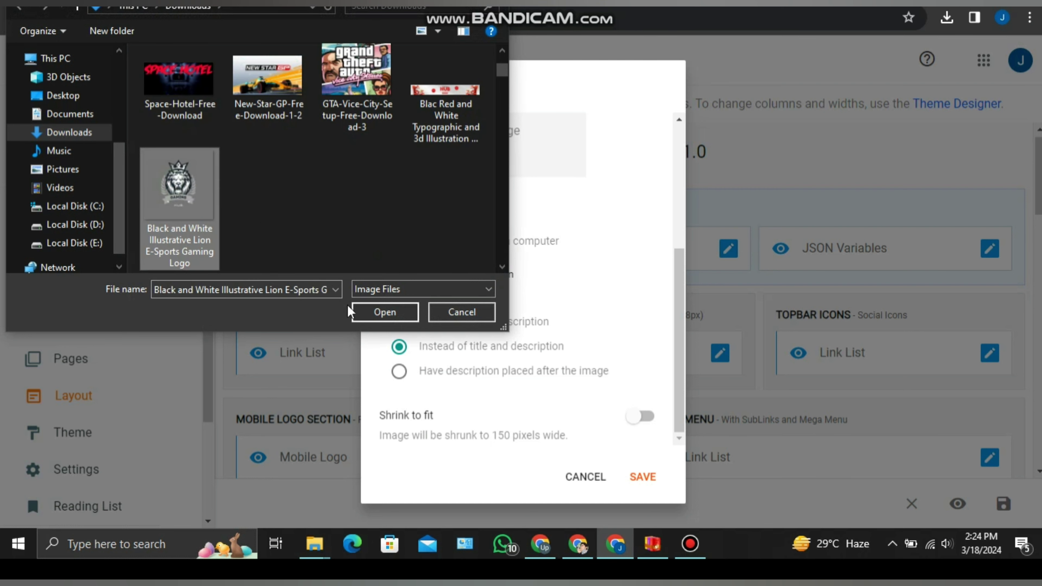
left_click(367, 313)
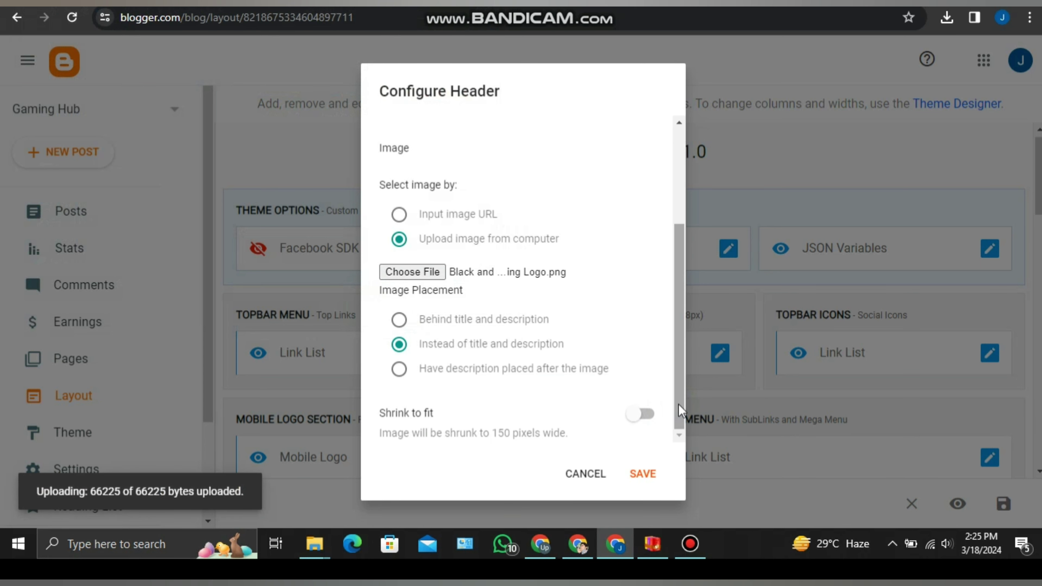
left_click(648, 422)
left_click(643, 480)
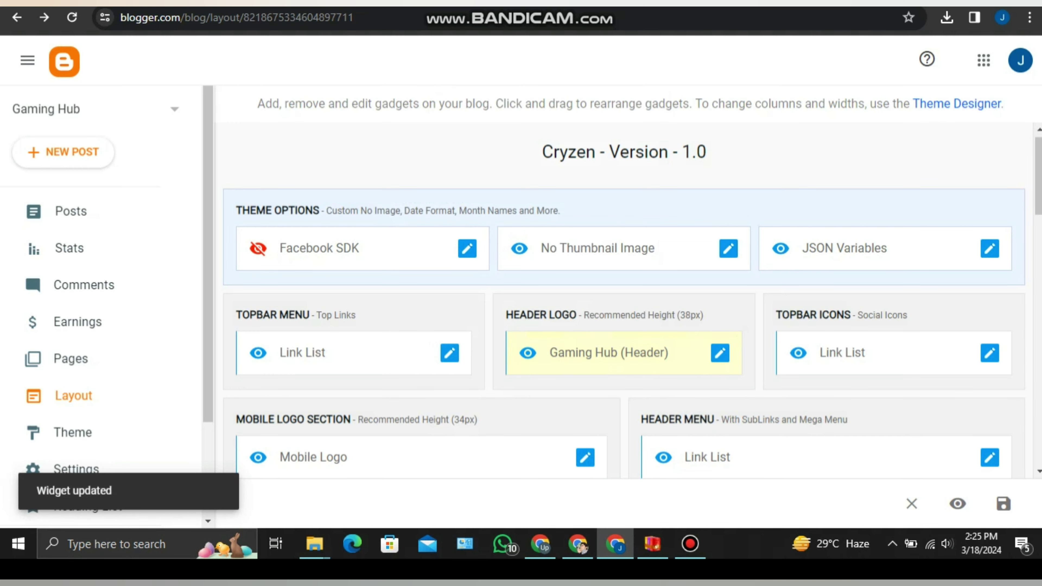
Refresh the live blog to check the new header logo and return to the Blogger layout.
key("ctrl+Tab")
left_click(77, 22)
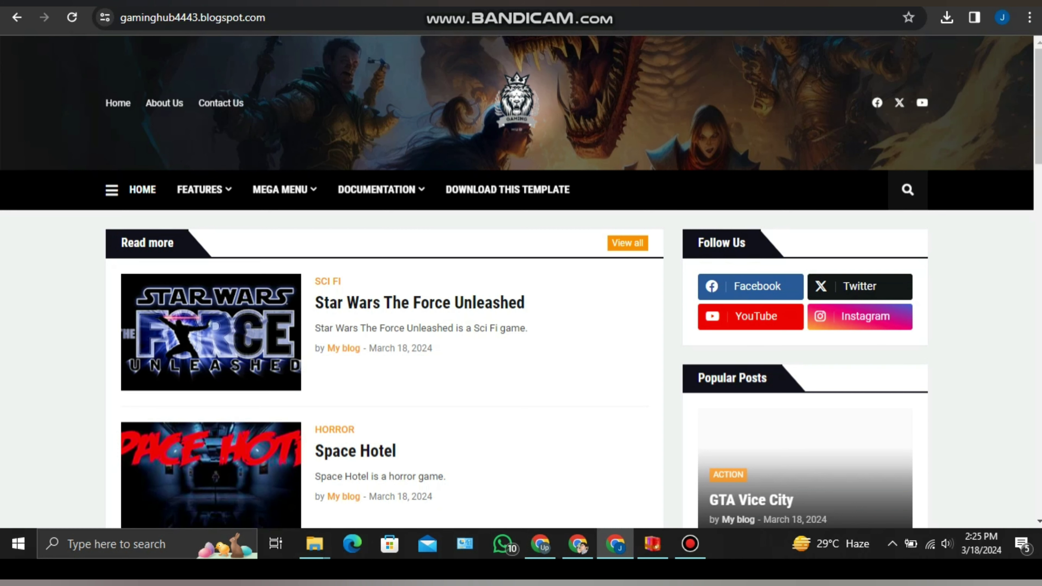
key("alt+Tab")
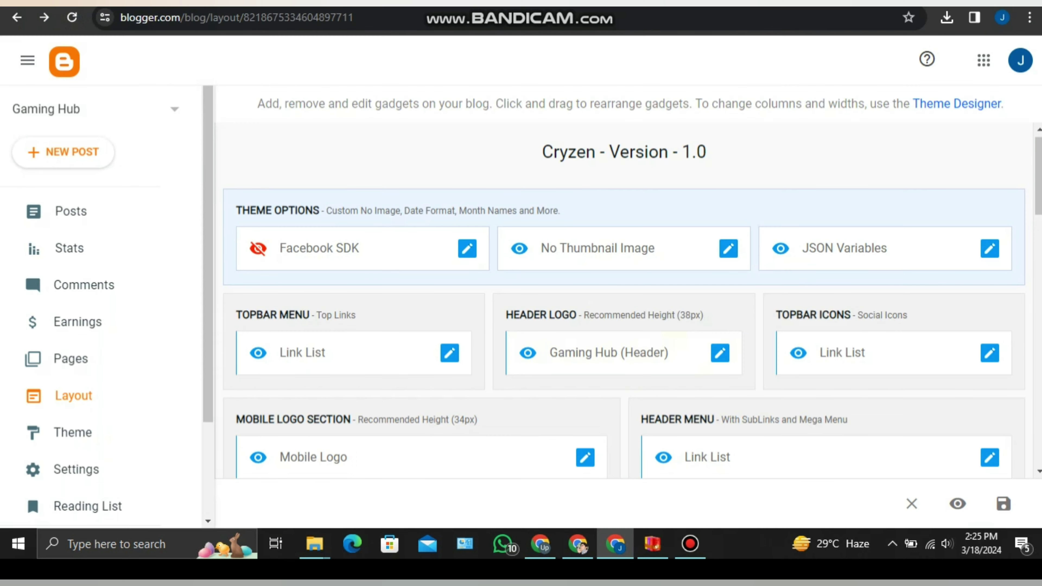
Open the Topbar Menu link list and compare its items with the top links on the live blog.
left_click(445, 361)
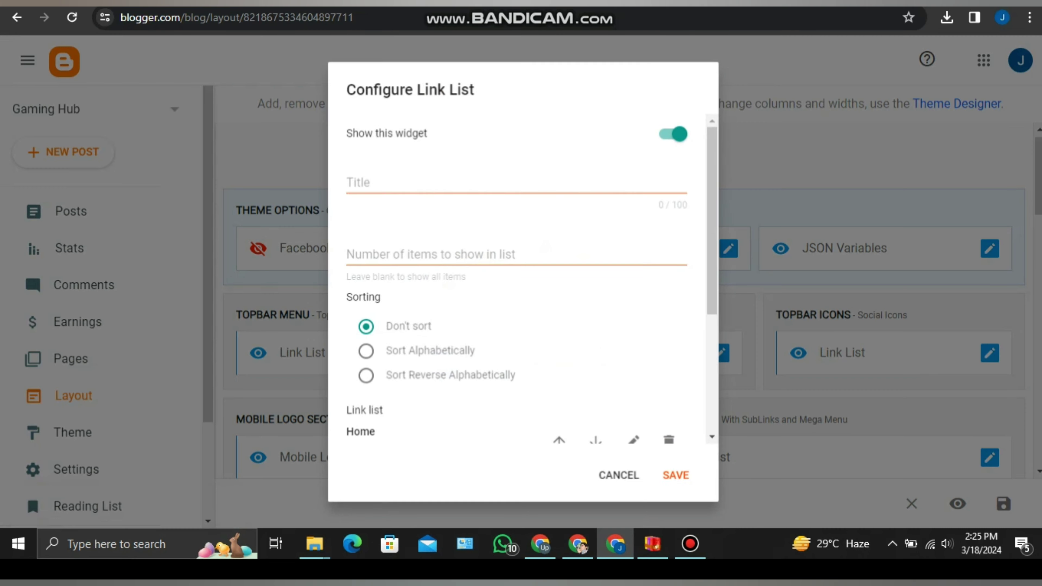
key("alt+Tab")
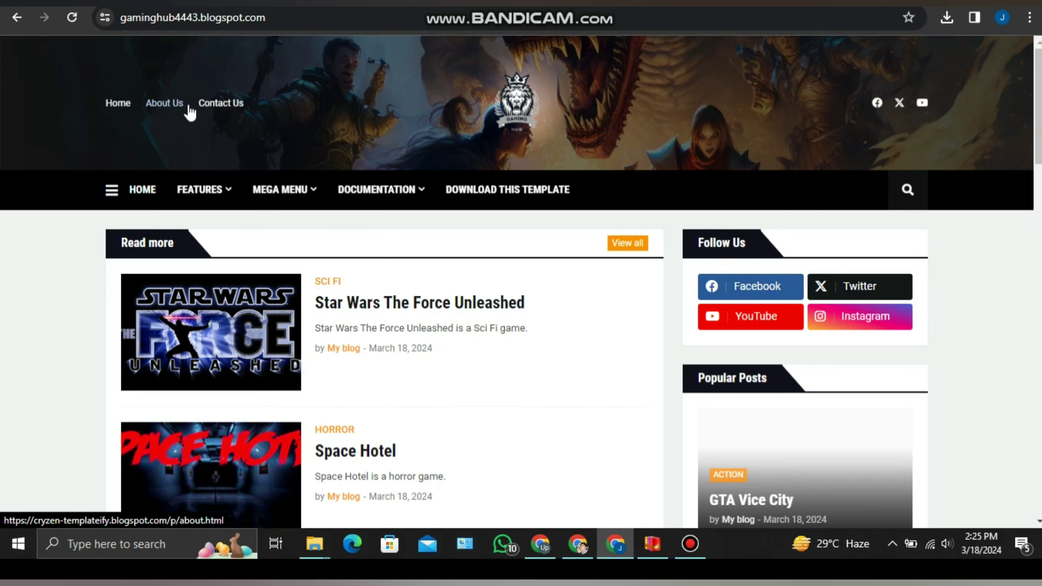
key("alt+Tab")
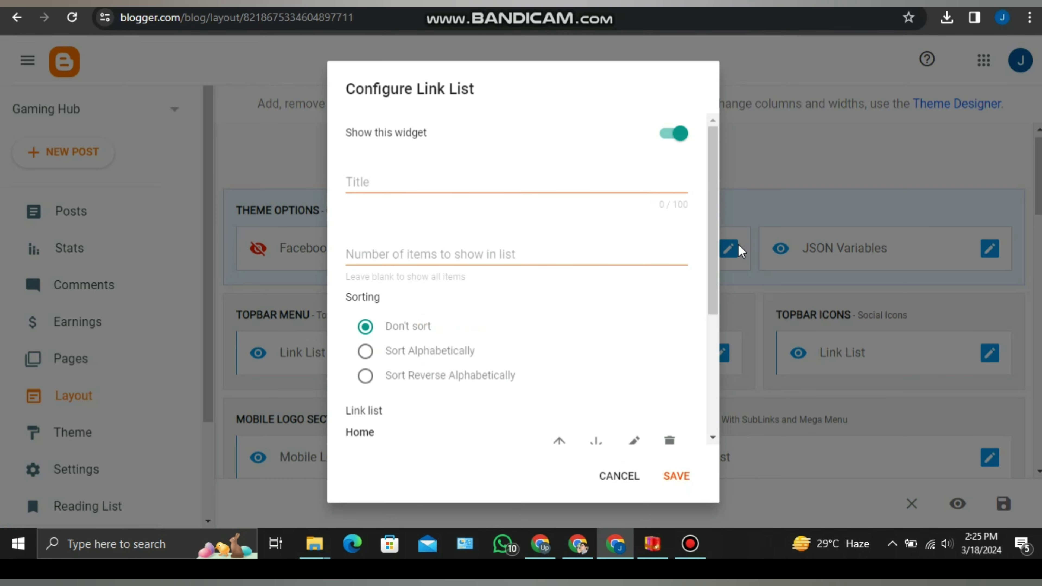
left_click_drag(715, 232, 700, 371)
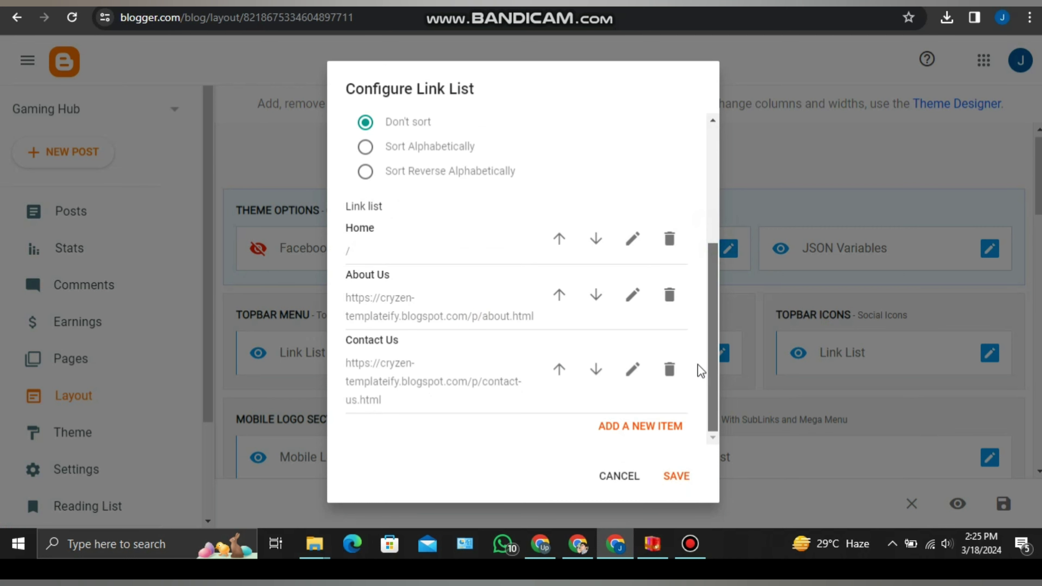
Add a Privacy Policy item with the URL # to the Topbar Menu link list.
left_click(628, 427)
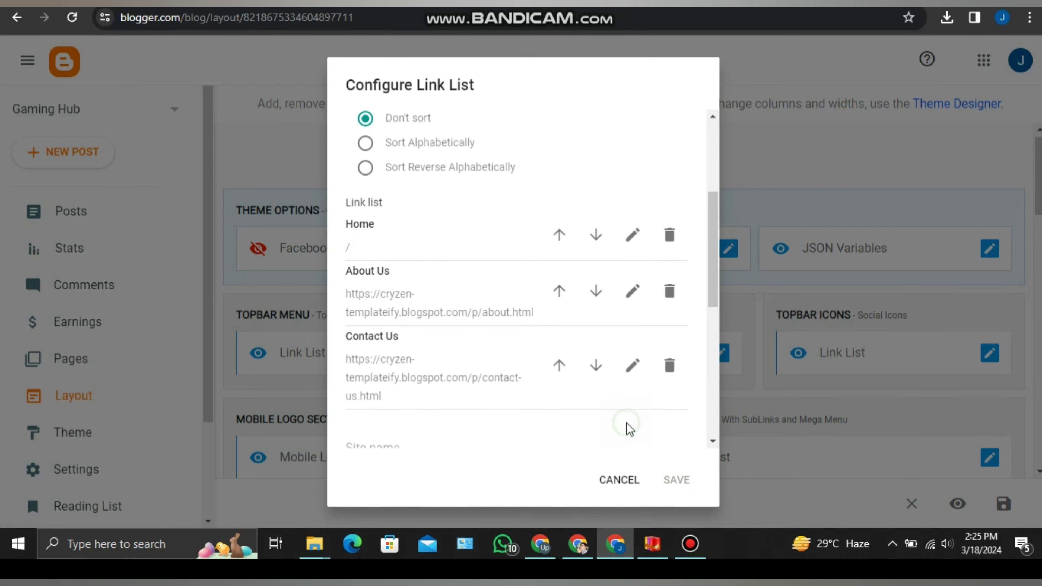
left_click_drag(710, 303, 711, 360)
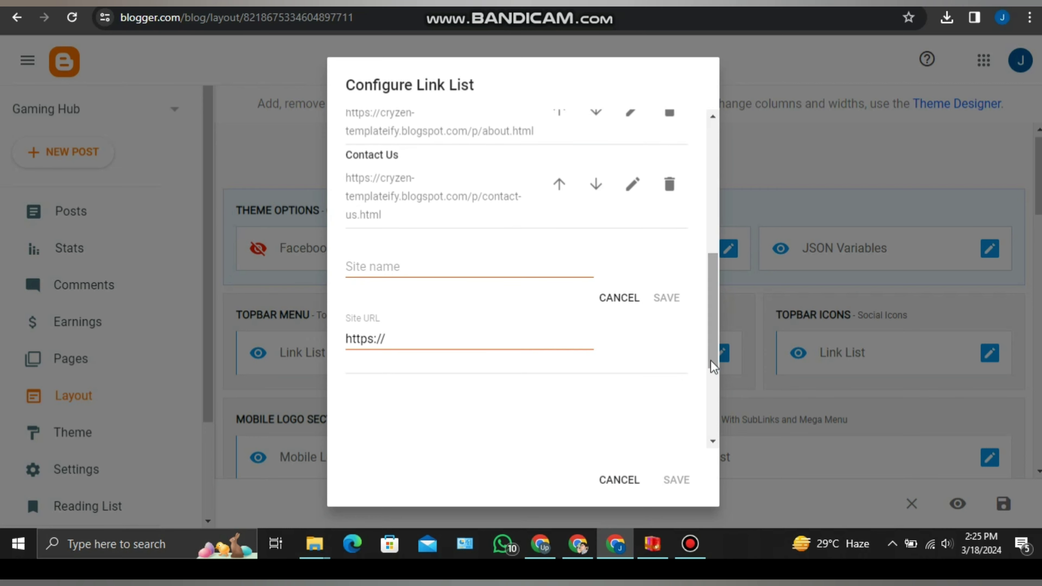
left_click(466, 264)
type("Privacy Policy")
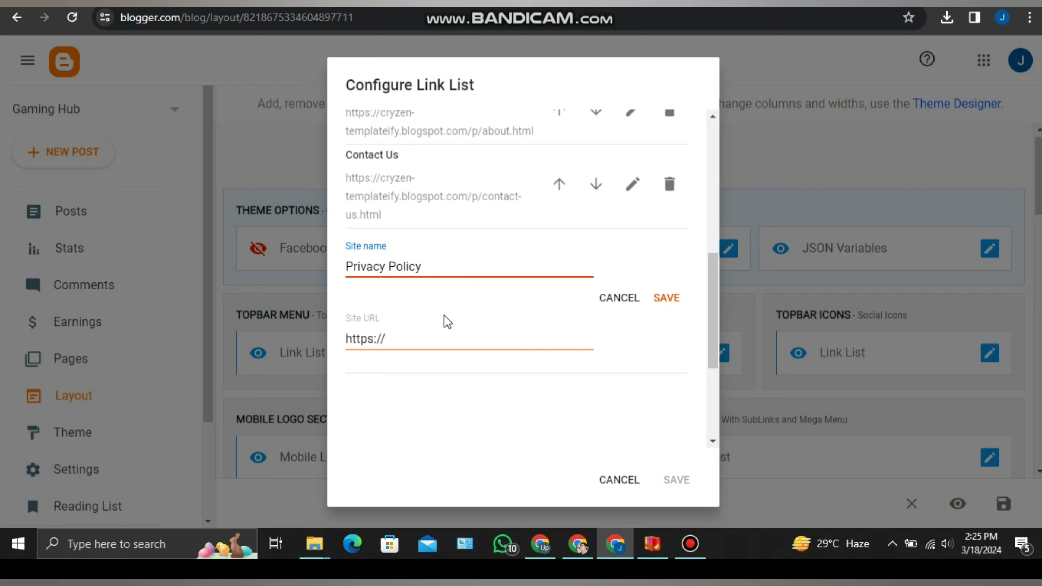
left_click(438, 339)
key("ctrl+a")
type("#")
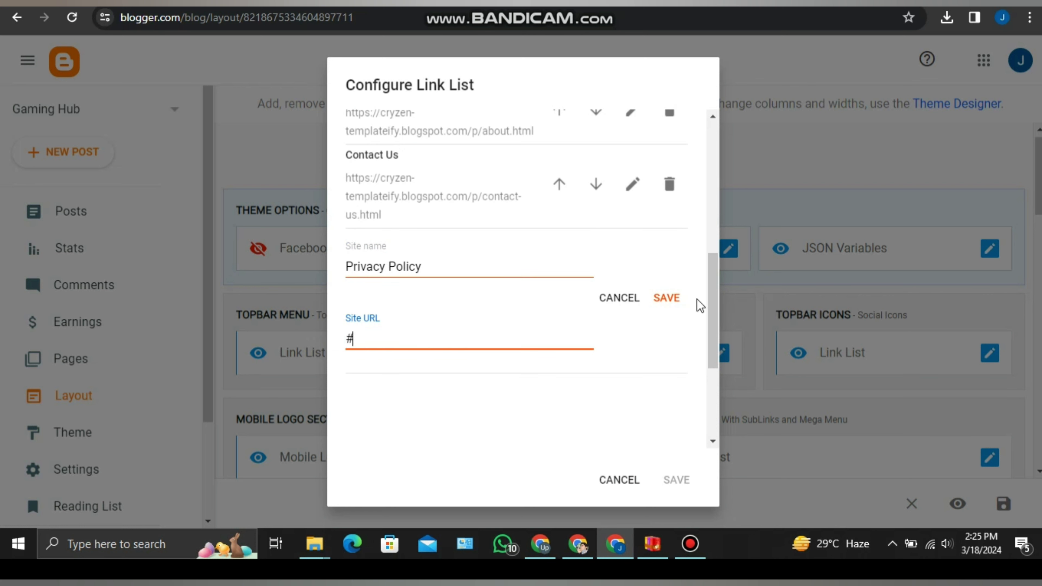
left_click(673, 298)
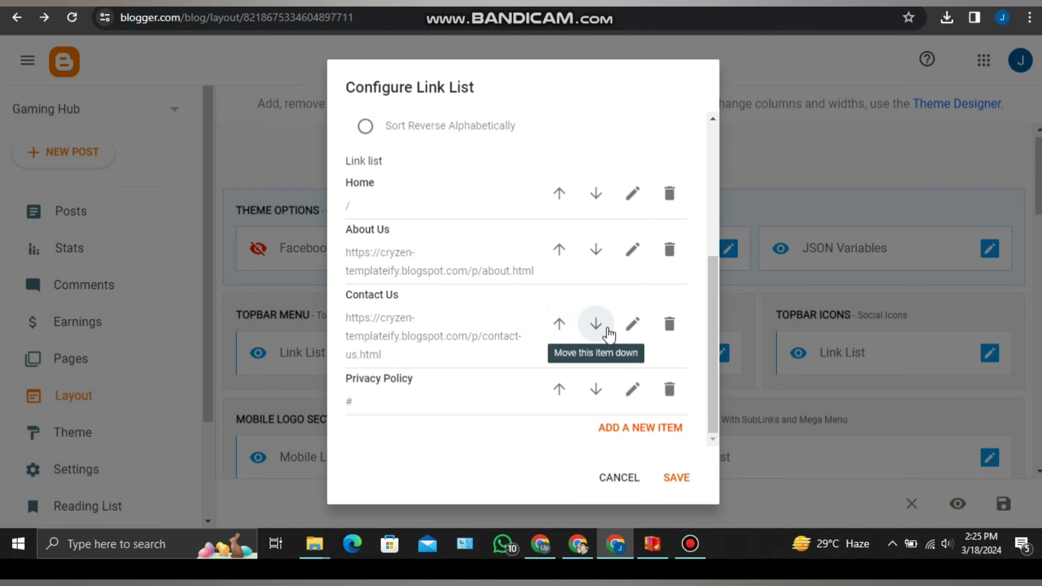
Set the URL of the Contact Us item in the Topbar Menu link list to #.
left_click(633, 324)
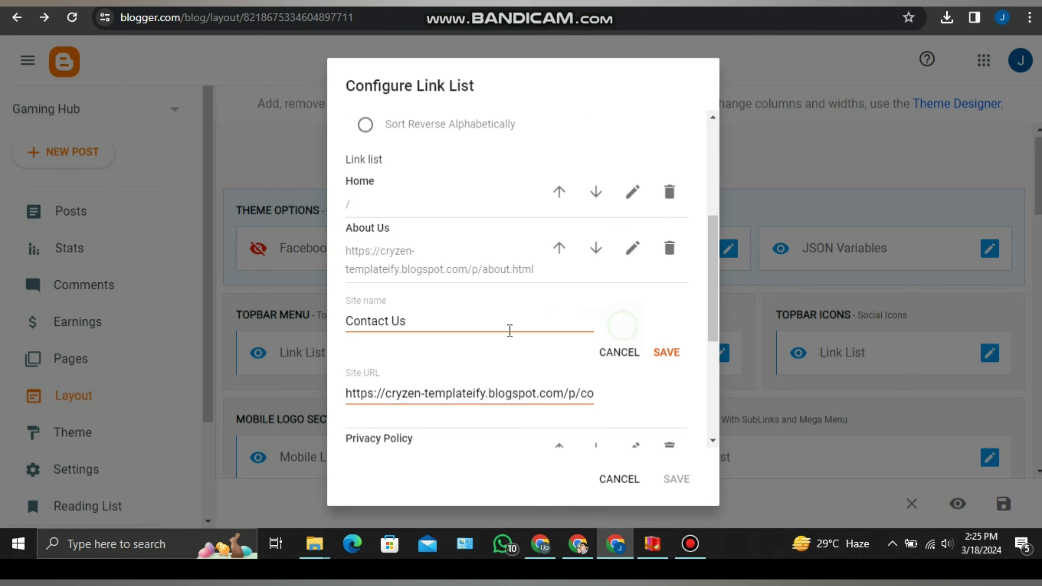
double_click(451, 394)
key("ctrl+a")
type("#")
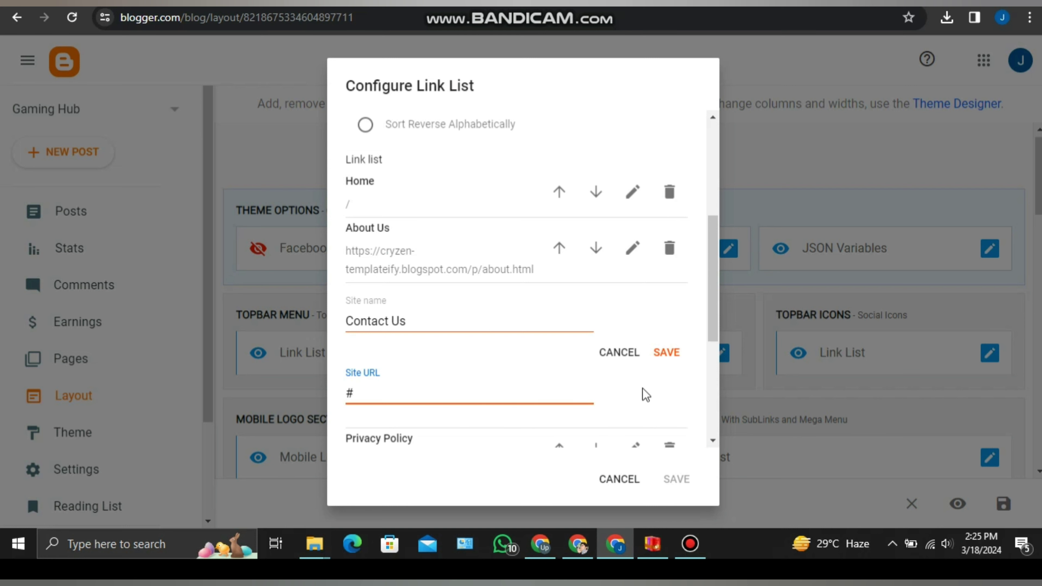
left_click(672, 353)
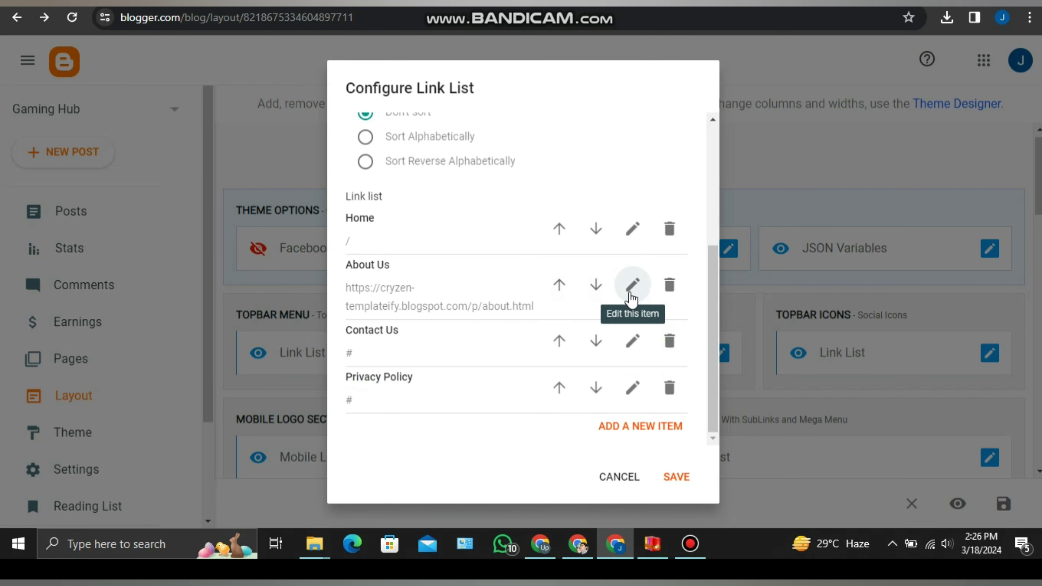
Set the URLs of the About Us and Home items to # and save the Topbar Menu link list.
left_click(632, 284)
double_click(487, 367)
key("ctrl+a")
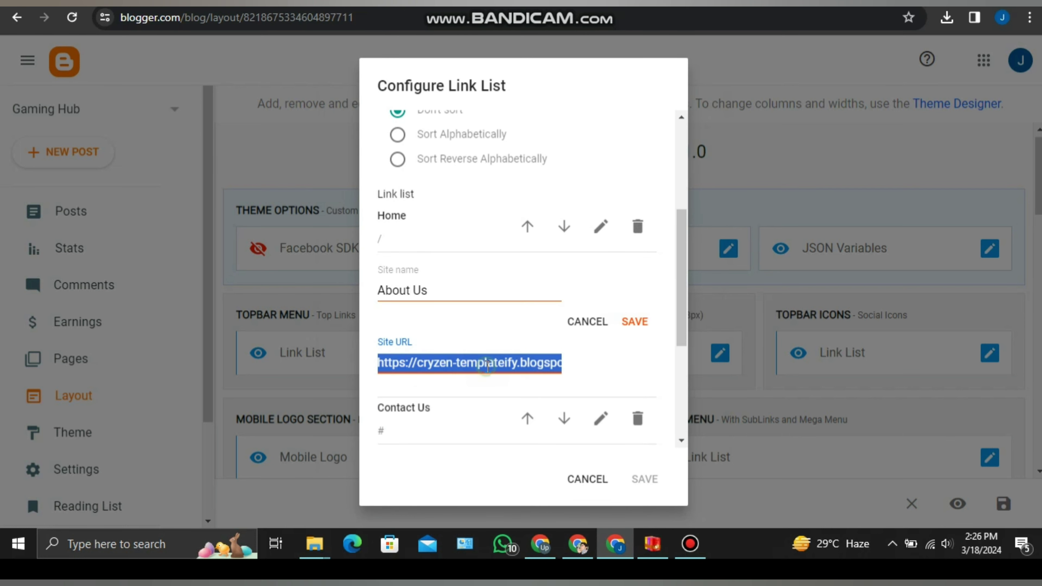
type("#")
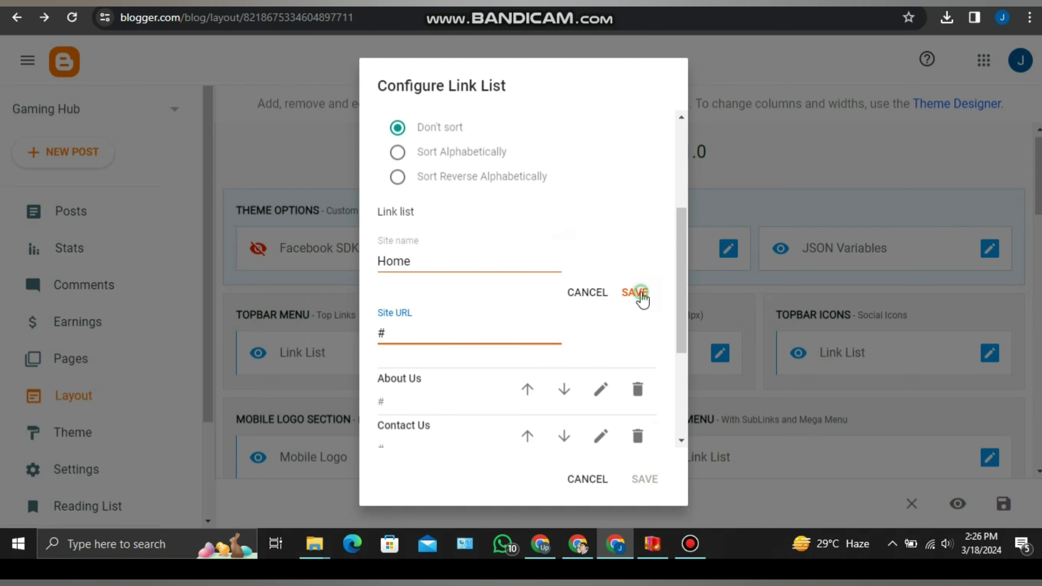
left_click(640, 297)
left_click(648, 474)
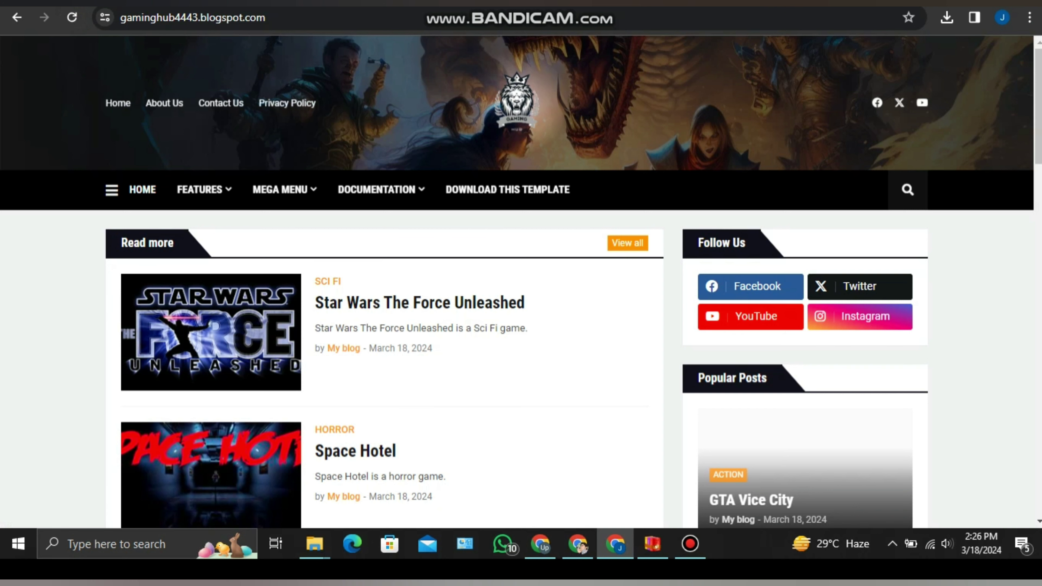
Return to the layout and set the URL of the facebook item in the Topbar Icons link list to #.
key("alt+Left")
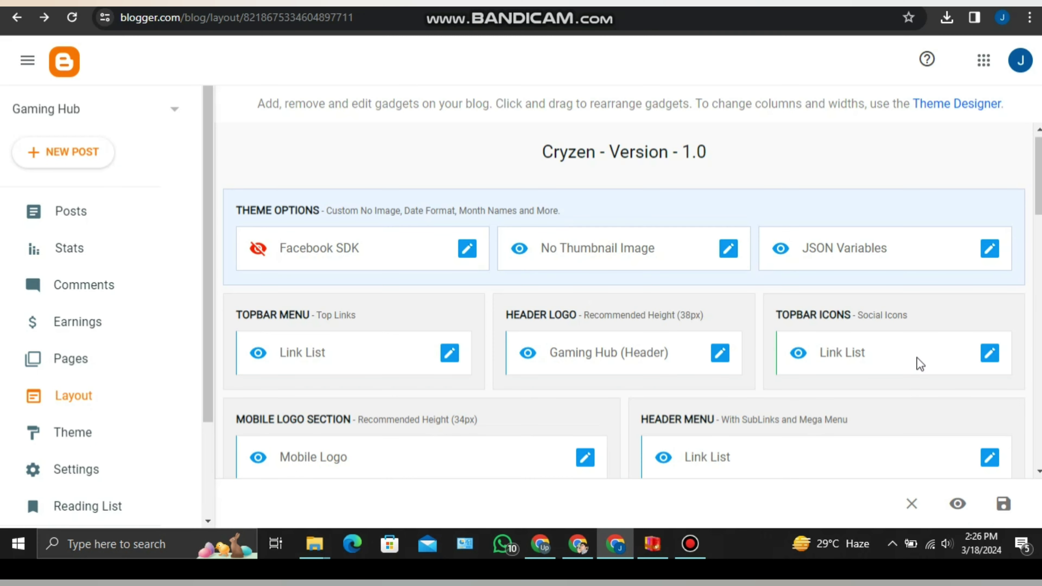
left_click(991, 353)
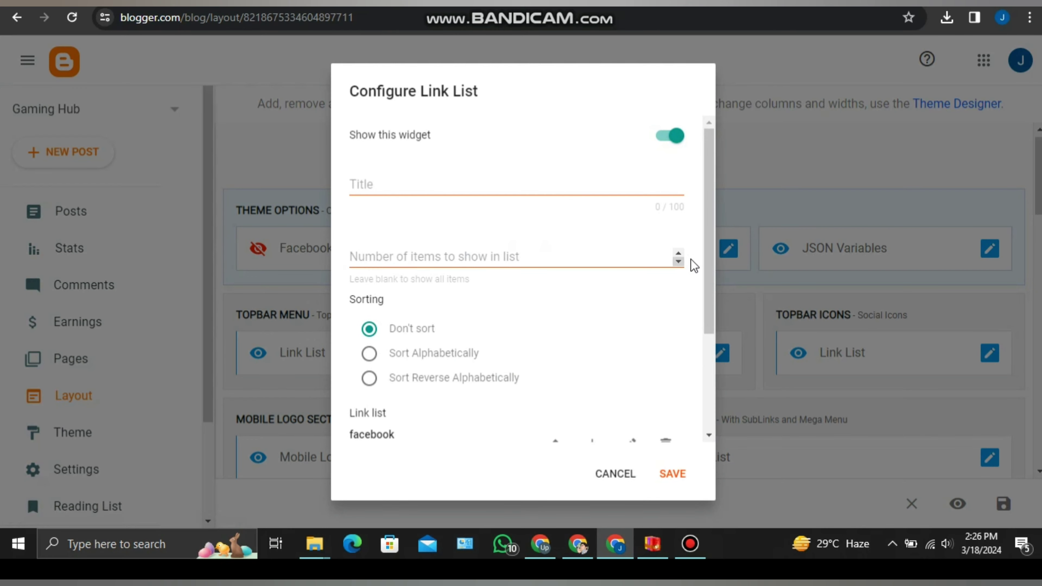
left_click_drag(709, 261, 704, 408)
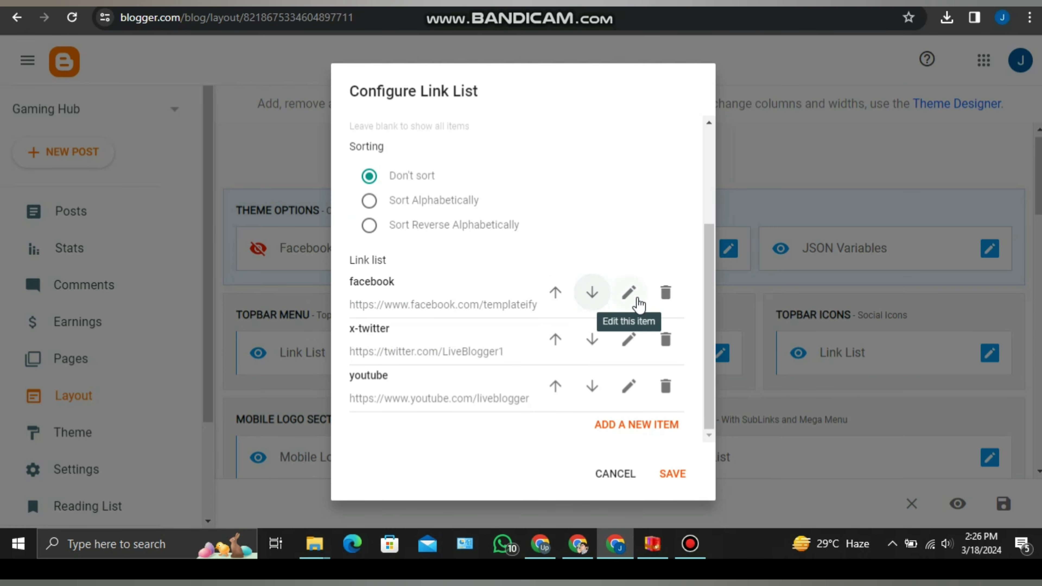
left_click(630, 294)
triple_click(483, 377)
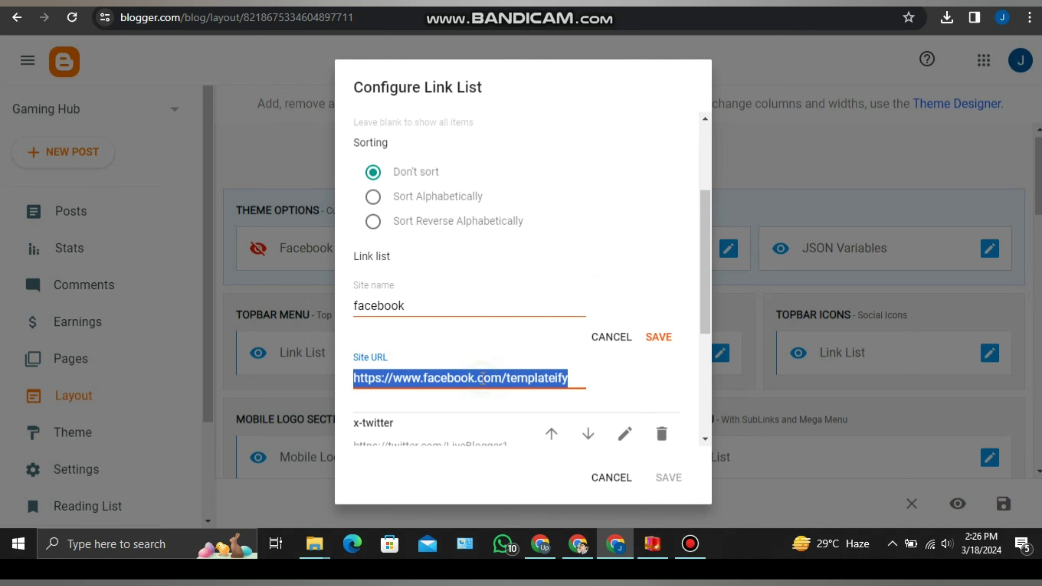
type("#")
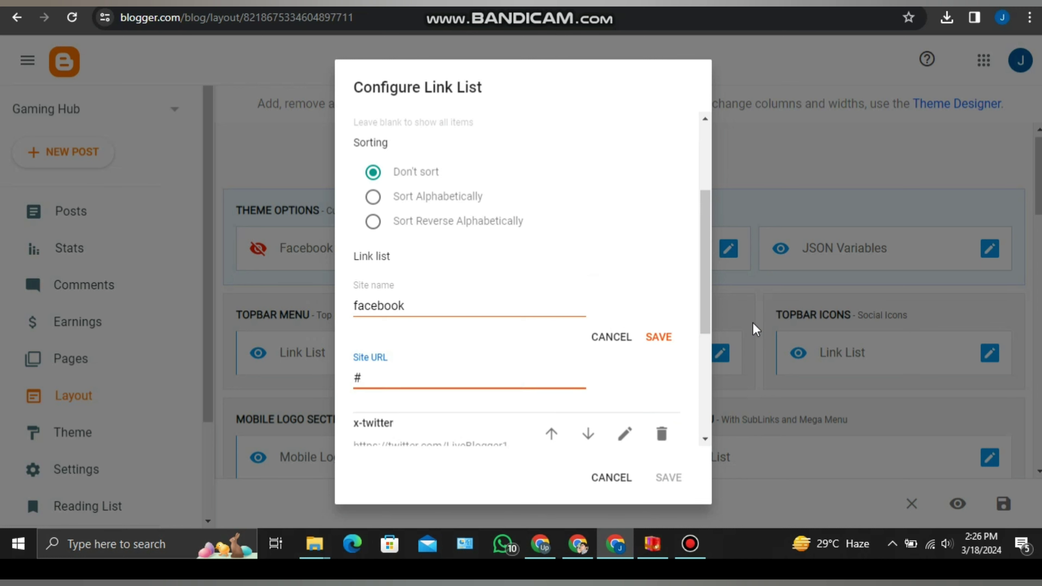
left_click(658, 337)
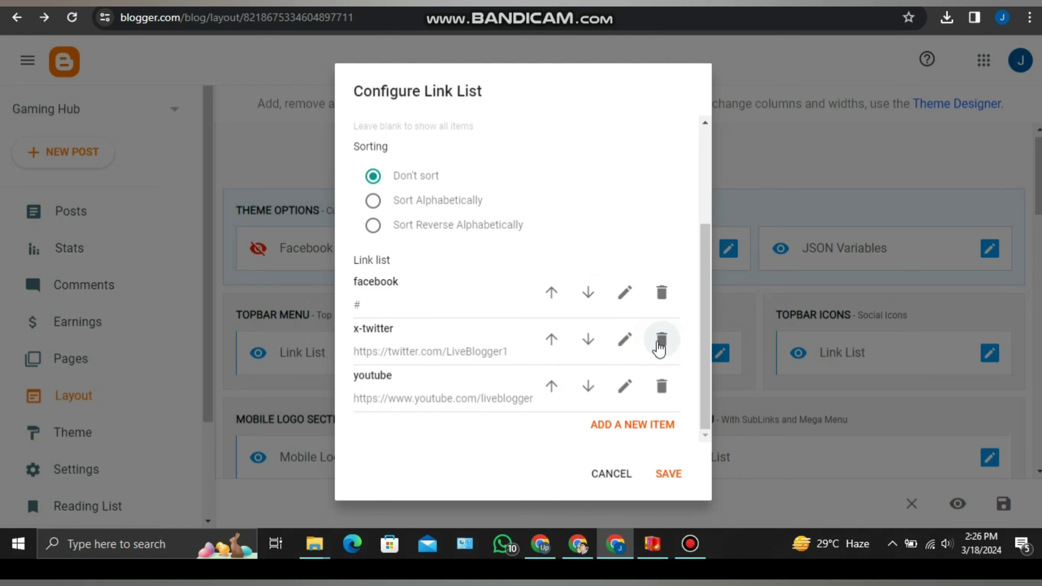
Set the URL of the x-twitter item in the Topbar Icons link list to #.
left_click(625, 339)
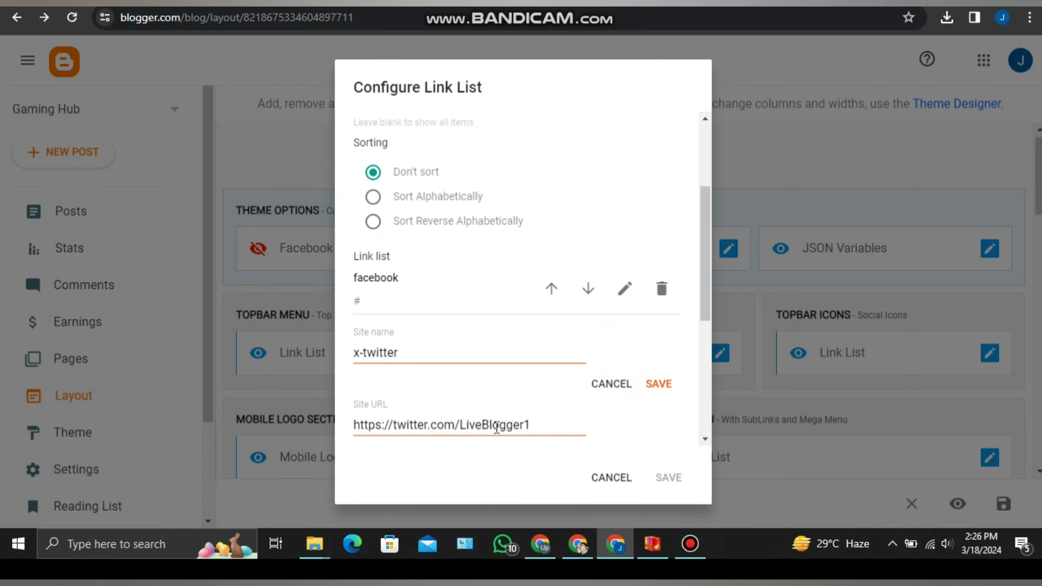
triple_click(497, 427)
type("#")
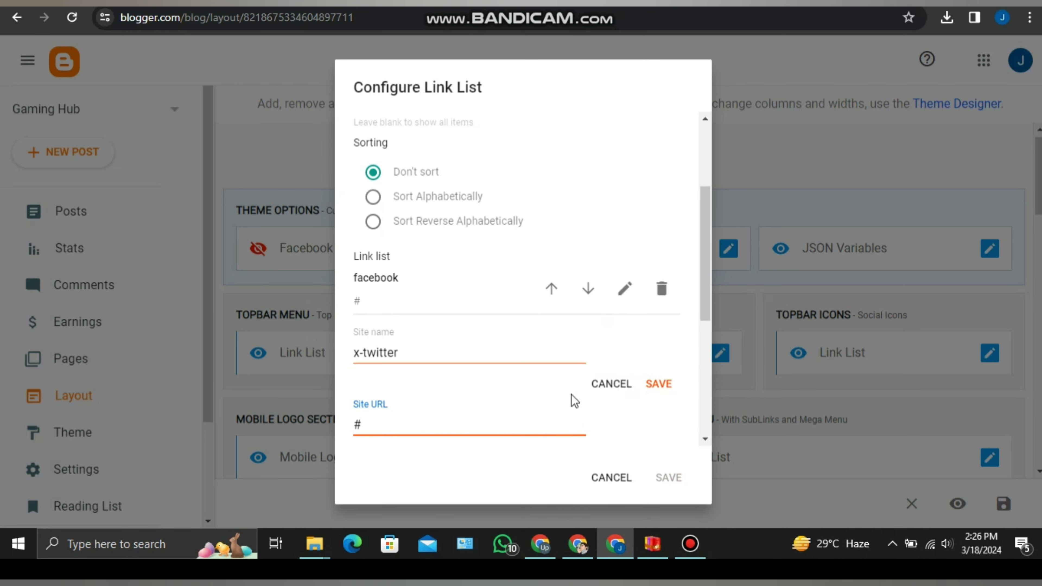
left_click(668, 384)
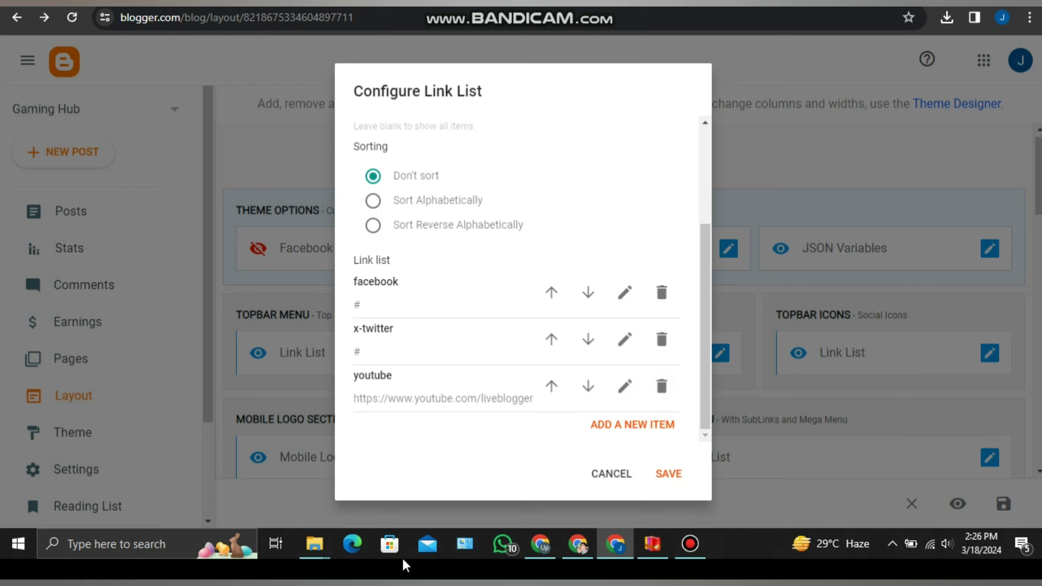
Set the URL of the youtube item in the Topbar Icons link list to # and save the list.
left_click(625, 385)
left_click(627, 327)
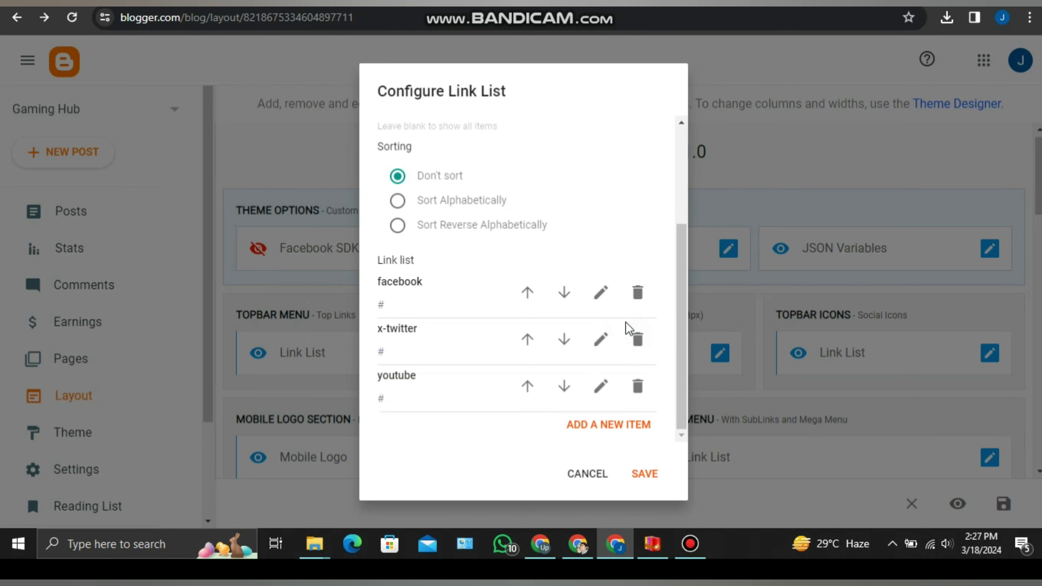
left_click(643, 475)
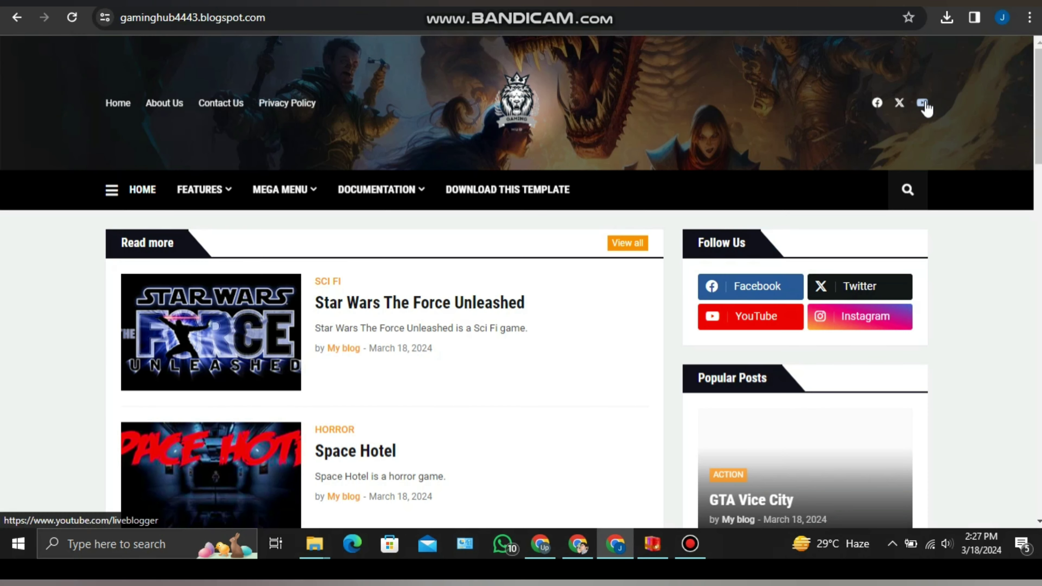
key("alt+Left")
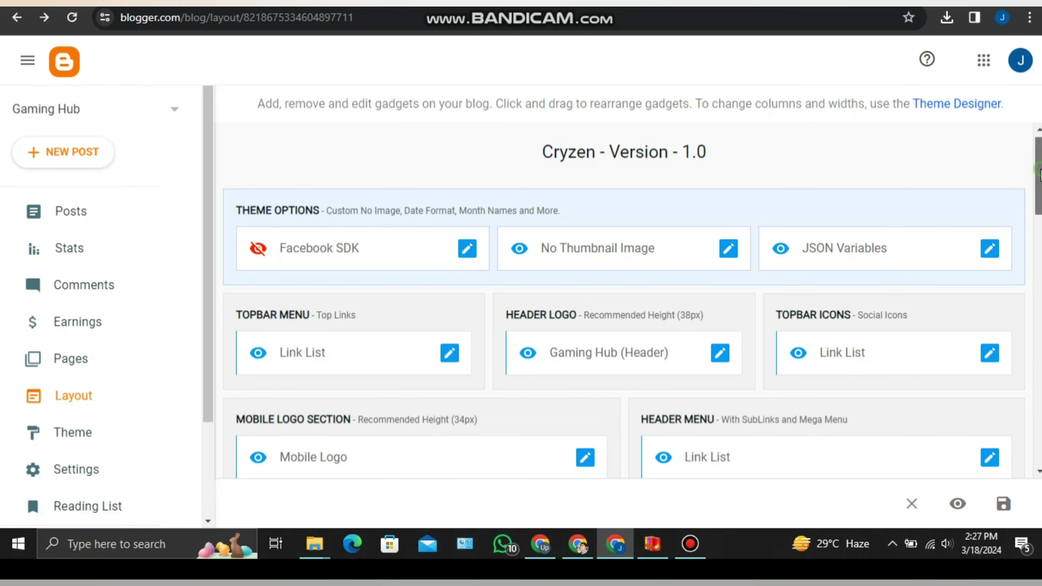
Upload the black gaming logo PNG from the computer as the image of the Mobile Logo widget.
scroll(1037, 213, "down", 4)
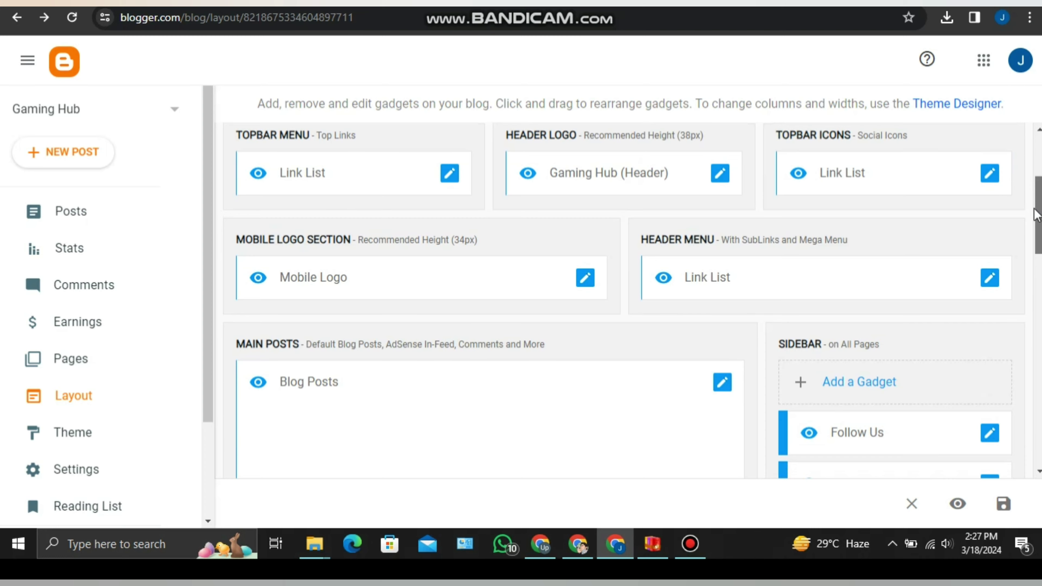
left_click_drag(1037, 214, 1033, 226)
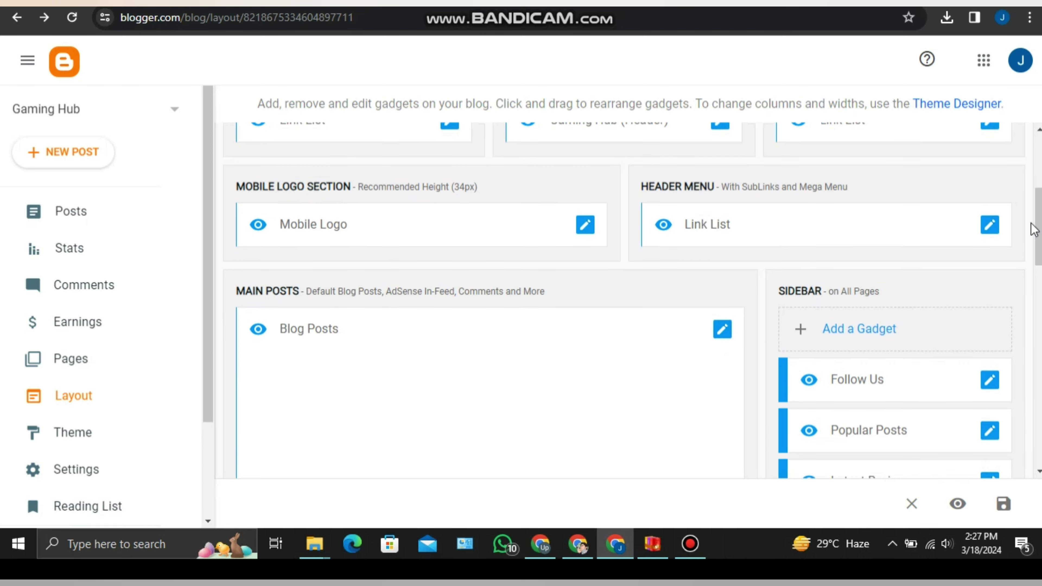
left_click(591, 226)
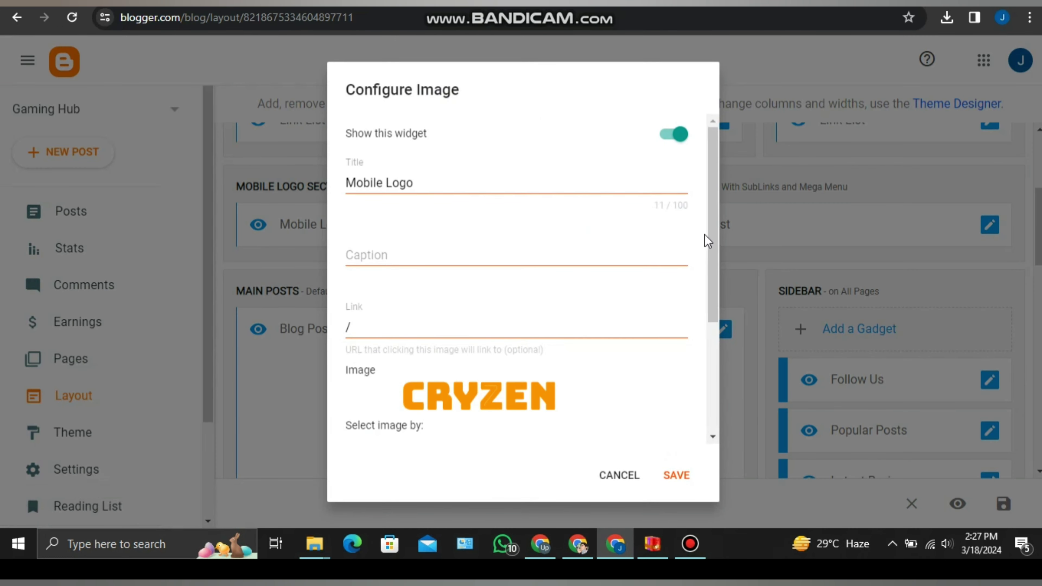
left_click_drag(711, 233, 700, 342)
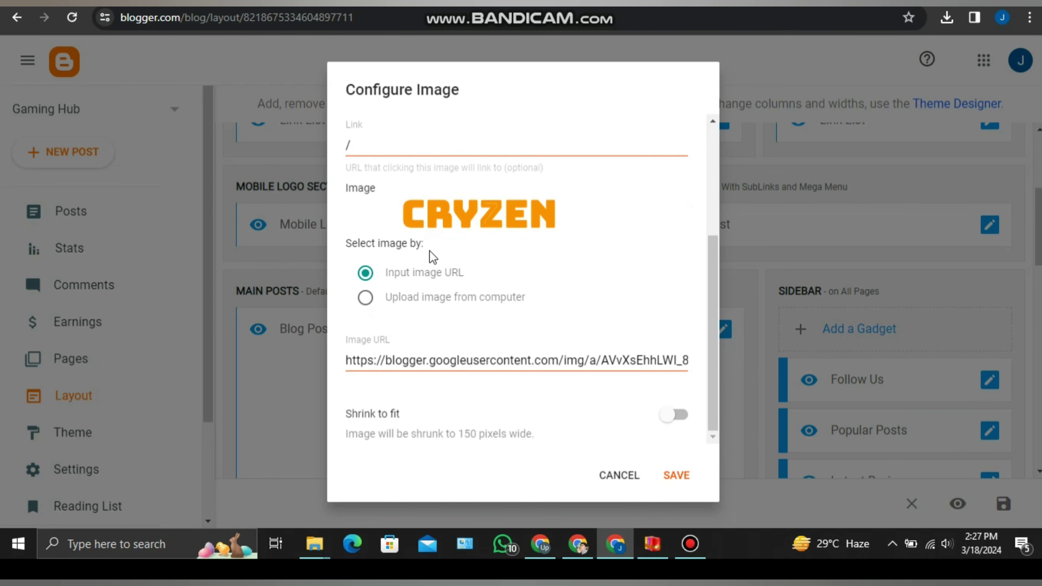
left_click(429, 306)
left_click(396, 388)
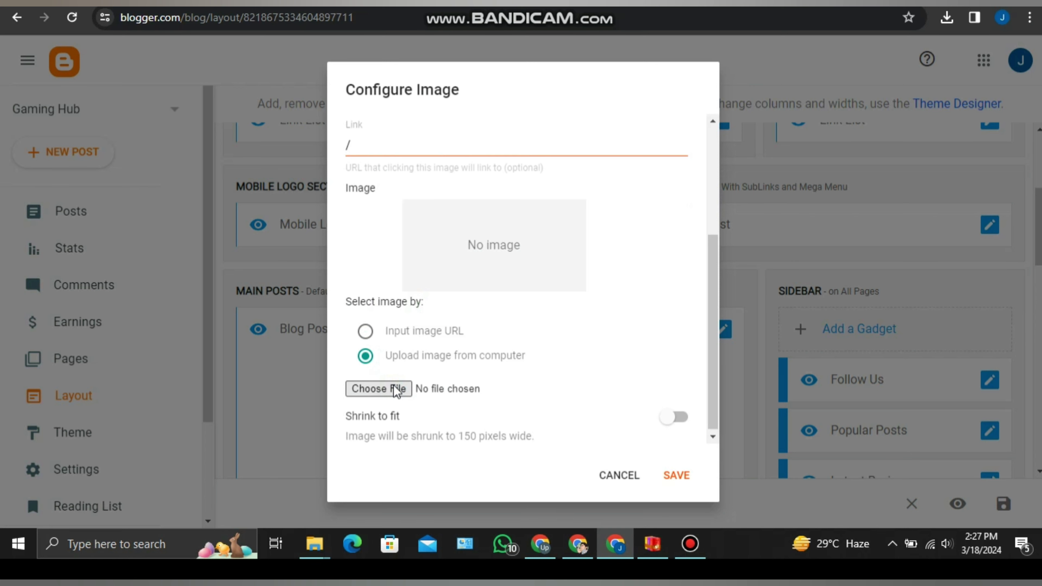
left_click(384, 309)
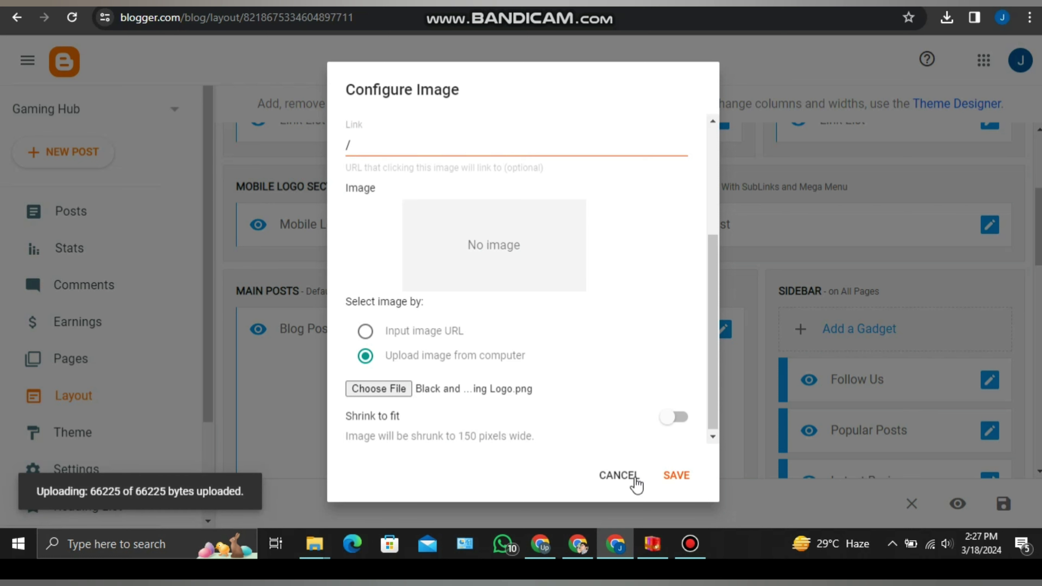
Toggle the Shrink to fit option for the mobile logo image and save the widget.
left_click(678, 420)
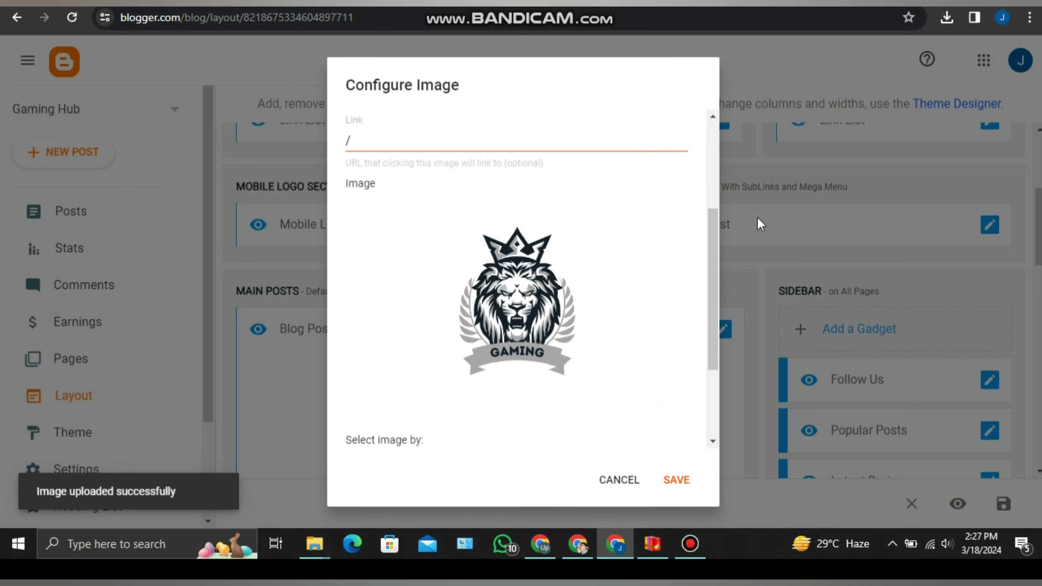
left_click_drag(711, 326, 713, 417)
left_click(682, 426)
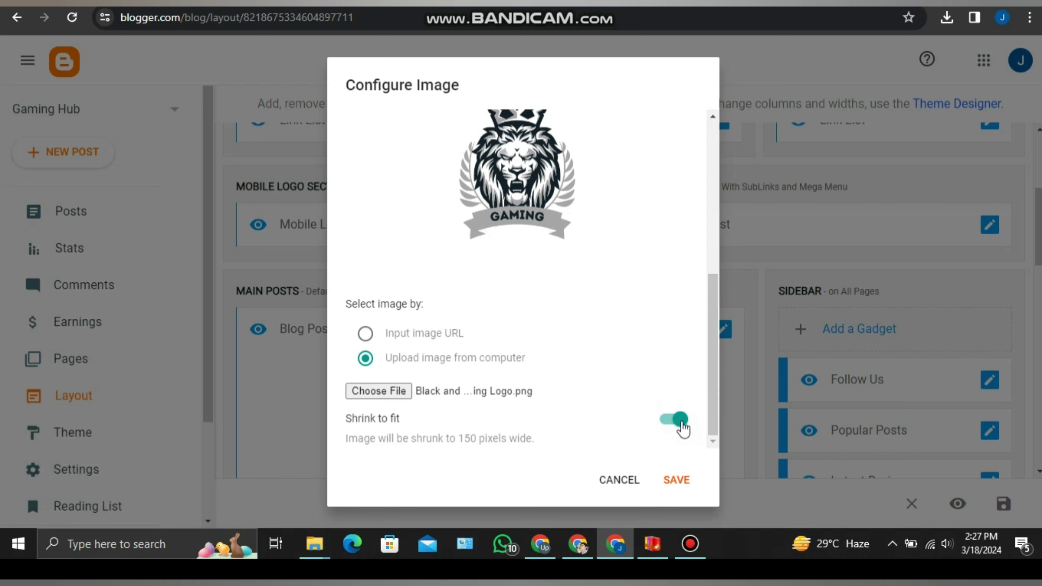
left_click(682, 426)
left_click(691, 484)
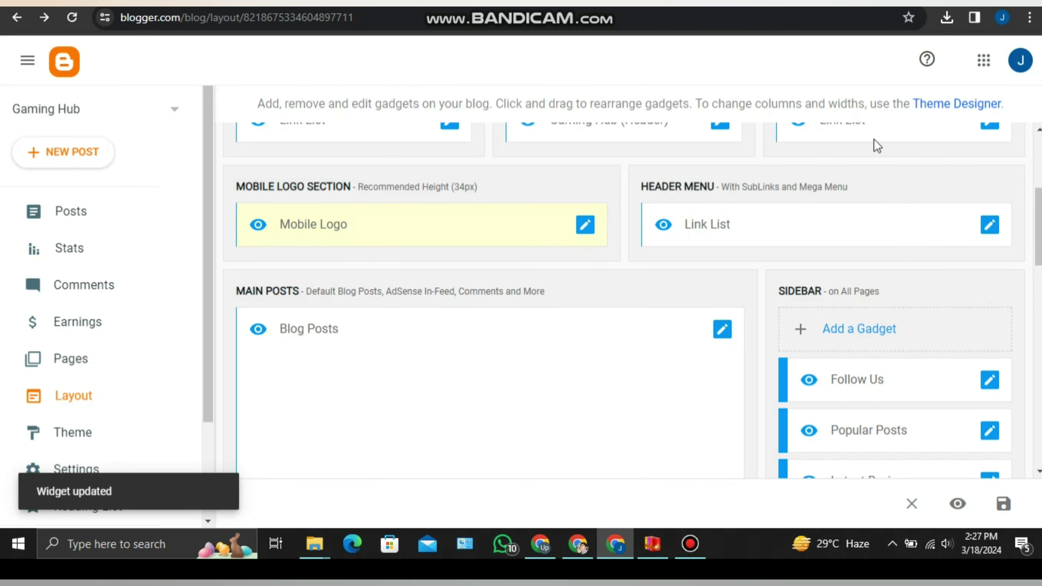
Rename the Features item in the Header Menu link list to Action.
left_click(998, 220)
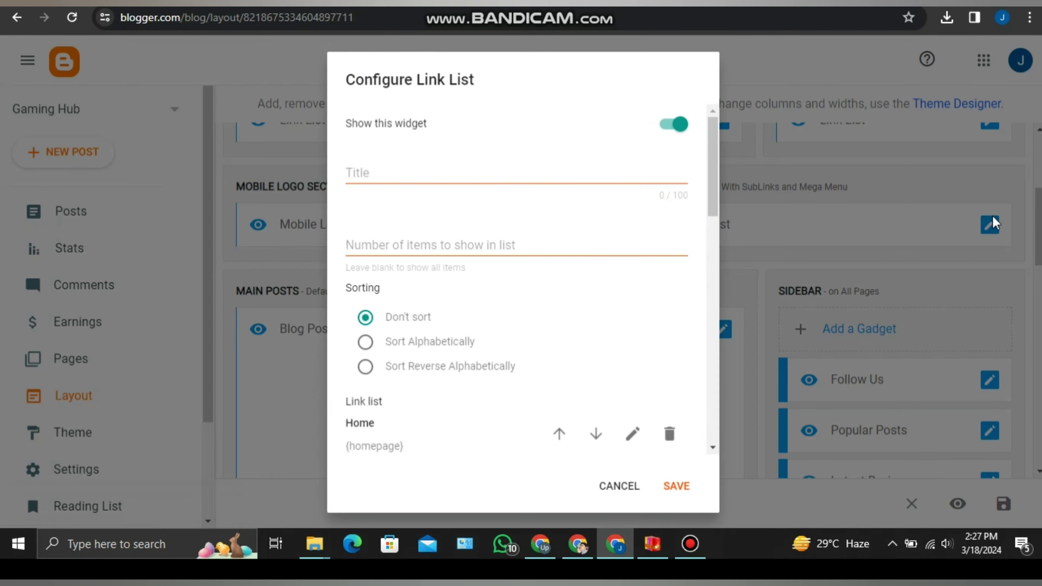
scroll(711, 176, "down", 5)
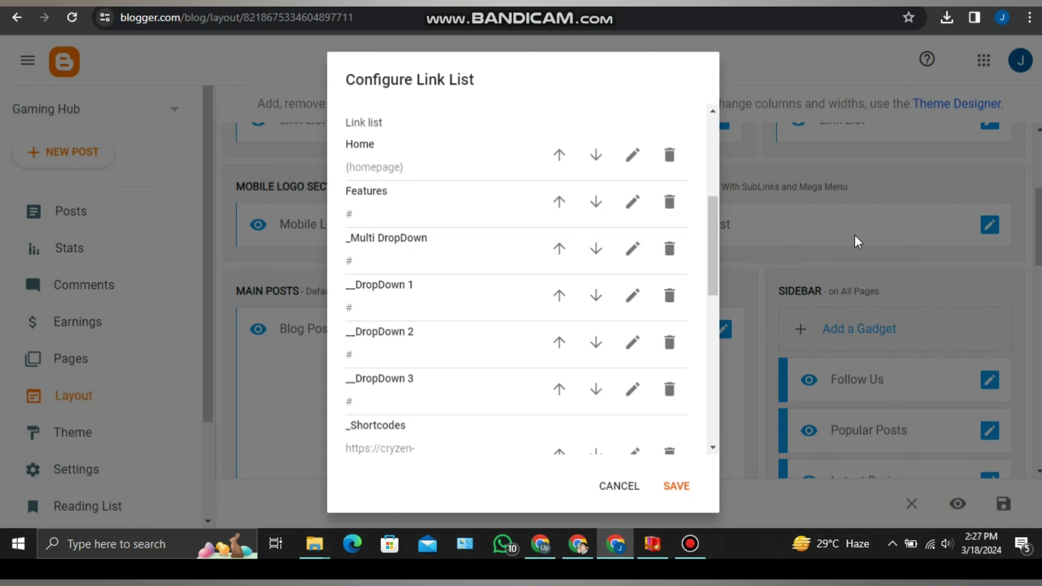
mouse_move(717, 263)
left_mouse_down()
mouse_move(721, 217)
mouse_move(721, 245)
left_mouse_up()
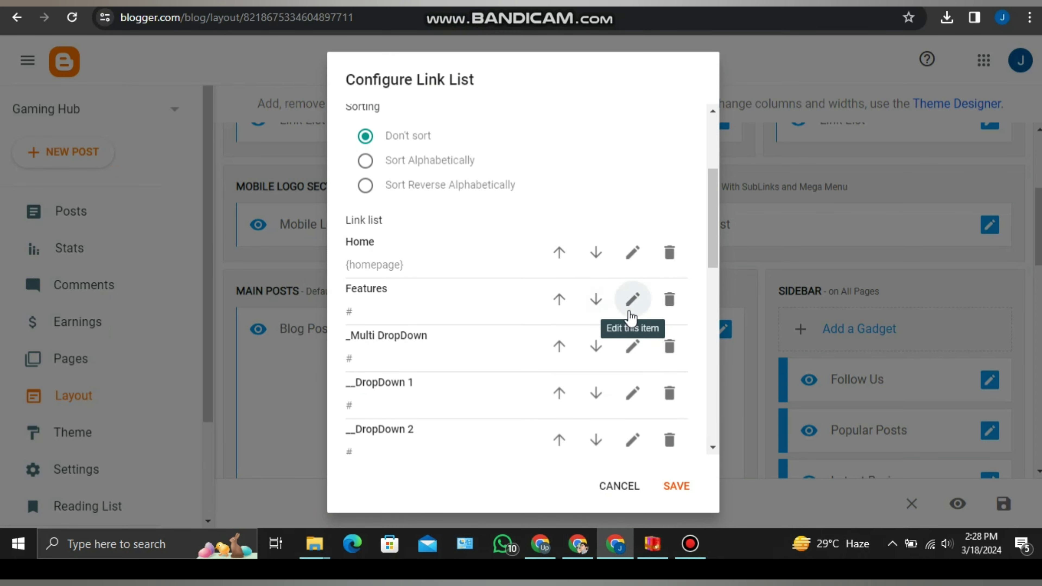
left_click(632, 299)
double_click(457, 315)
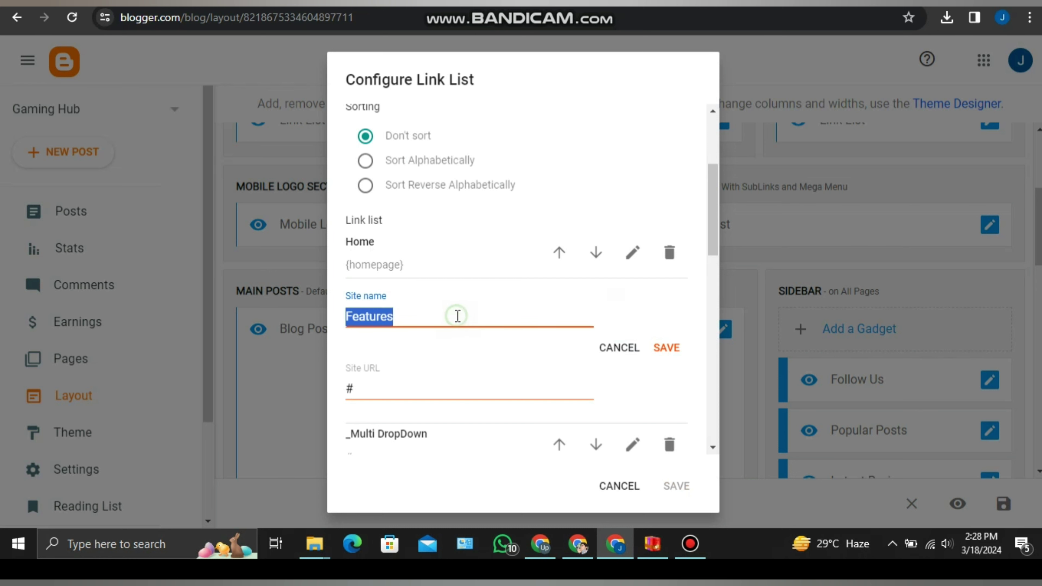
type("Ad")
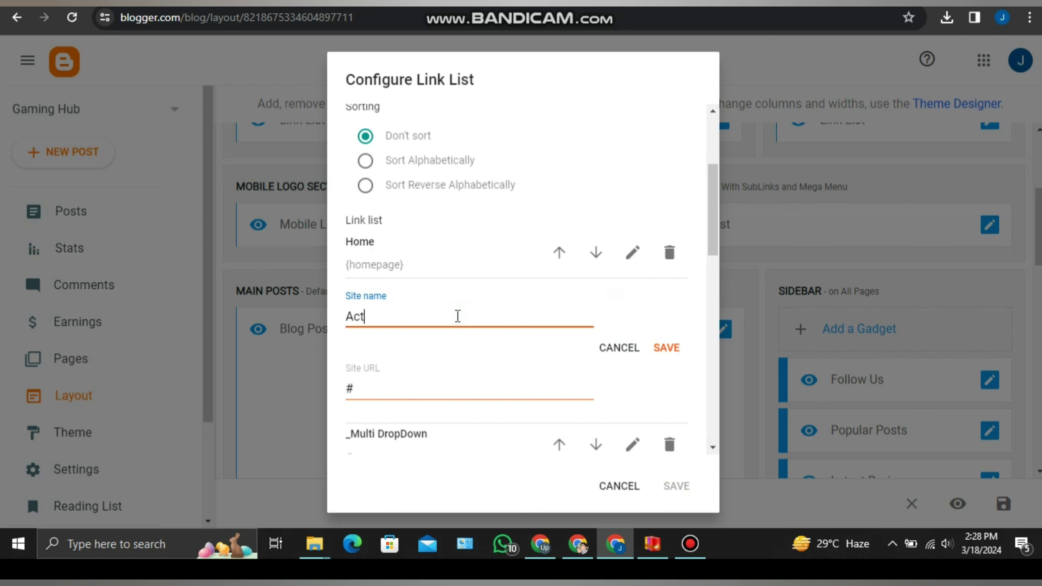
type("tion")
Copy the link address of the Action label from the GTA Vice City post on the blog.
left_click(402, 398)
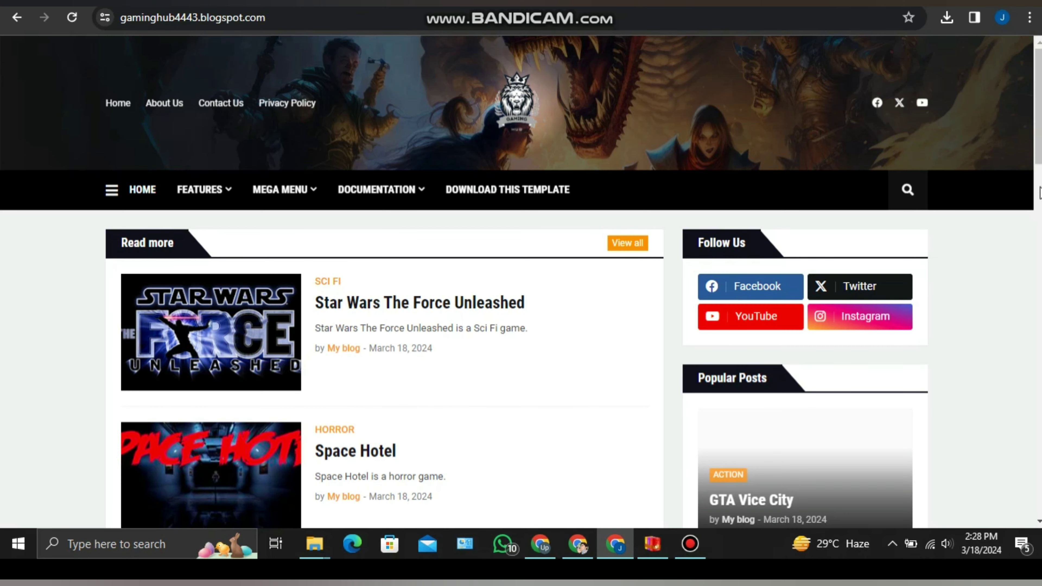
scroll(988, 364, "down", 10)
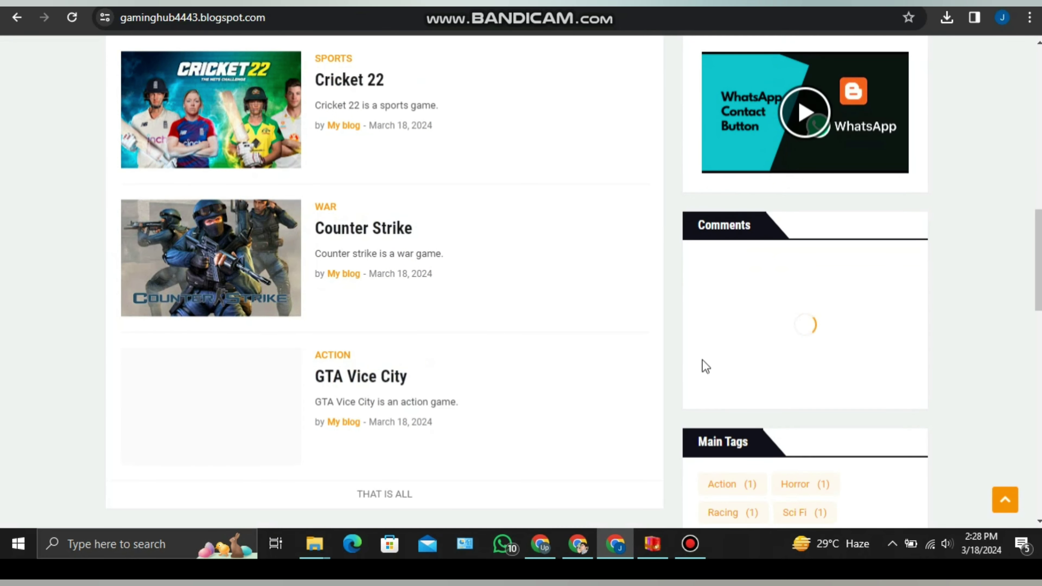
left_click(238, 407)
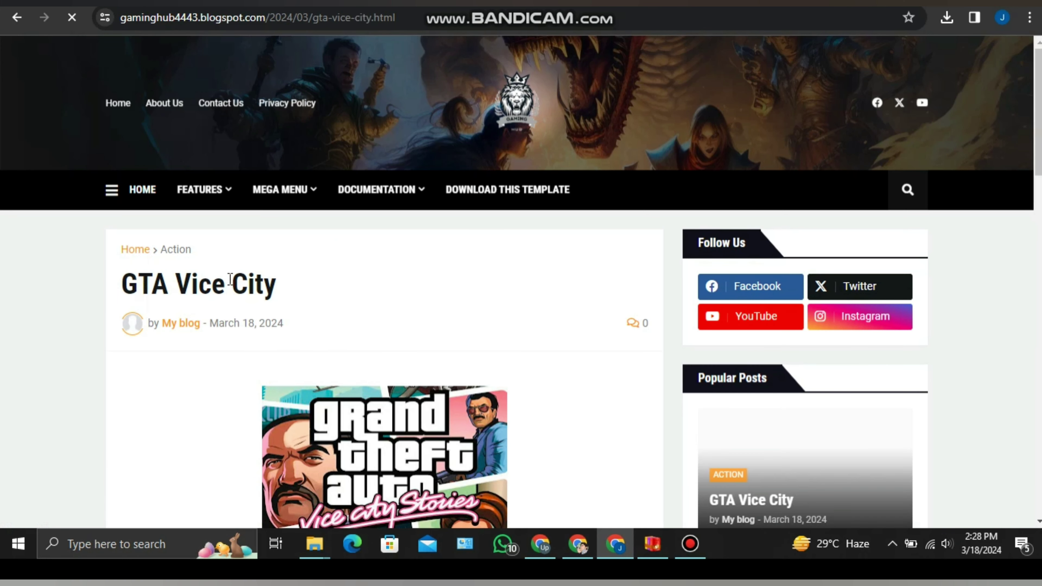
right_click(176, 251)
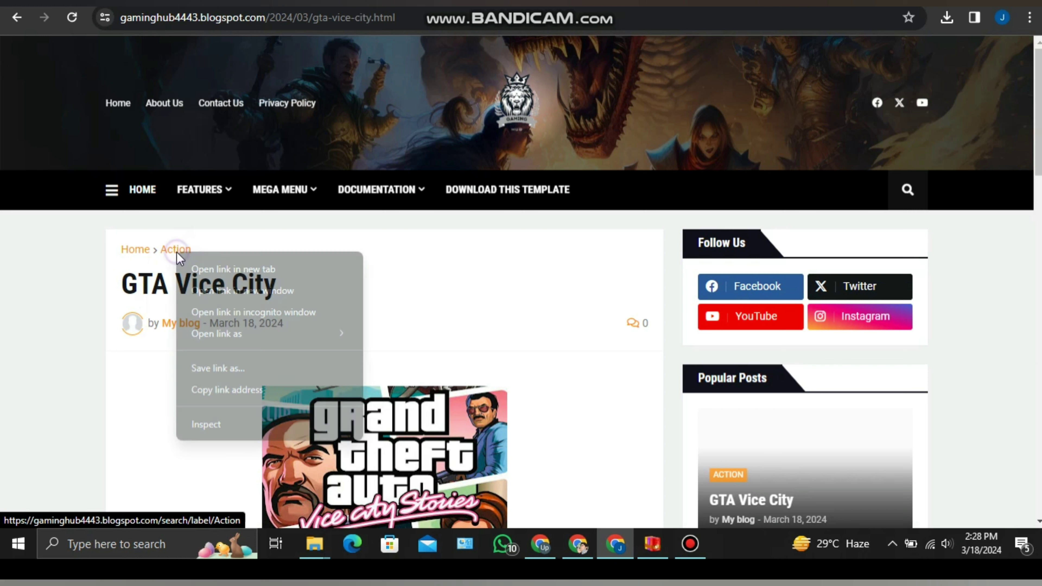
left_click(261, 390)
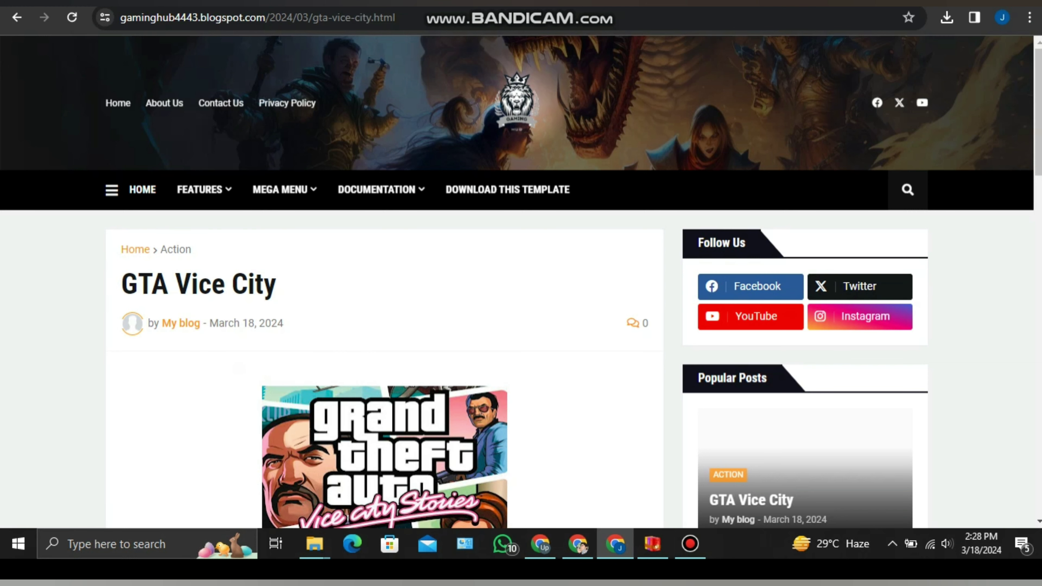
Set the URL of the Action item to the copied gaminghub4443.blogspot.com/search/label/Action link and save the item.
key("alt+Tab")
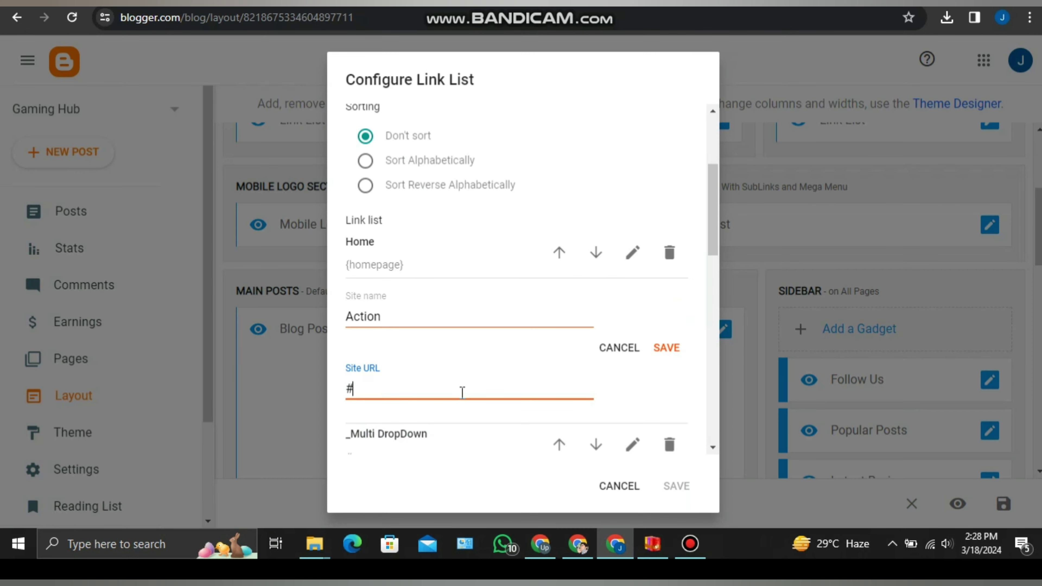
key("BackSpace")
key("ctrl+v")
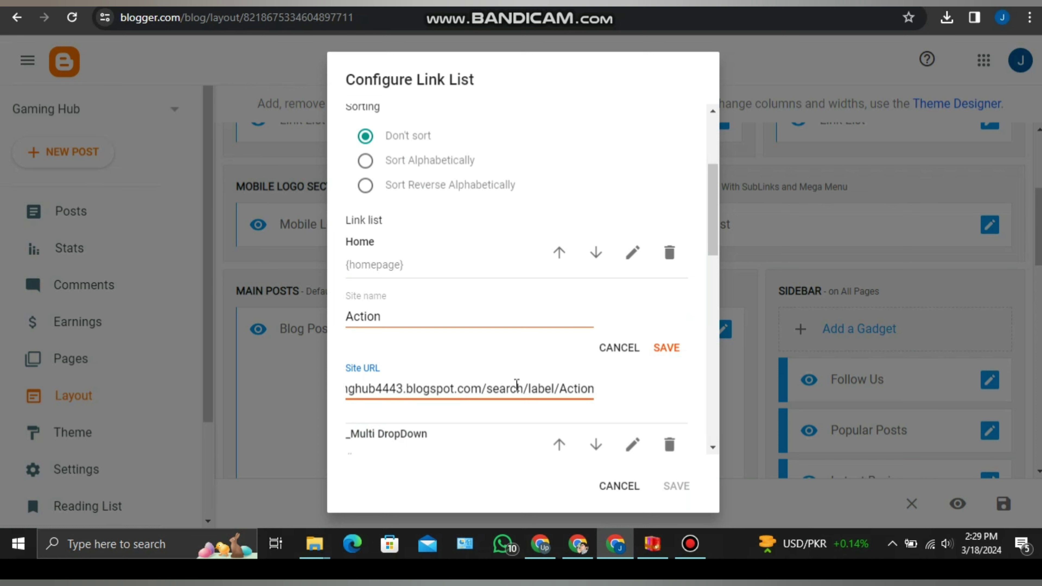
left_click(668, 350)
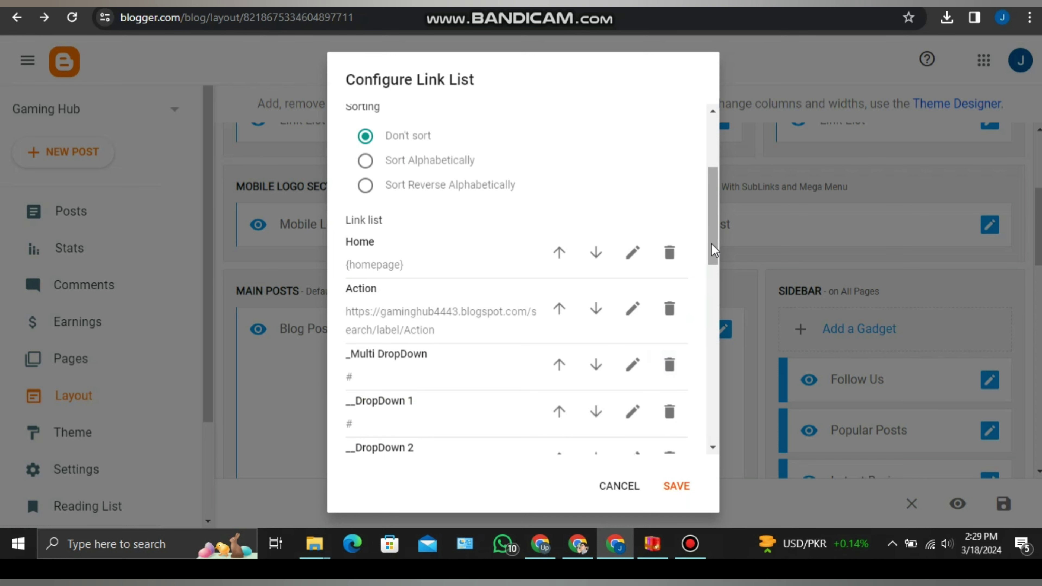
Open the _Multi DropDown item for editing and copy the Sci Fi label's link address from the Star Wars The Force Unleashed post.
left_click_drag(713, 242, 712, 280)
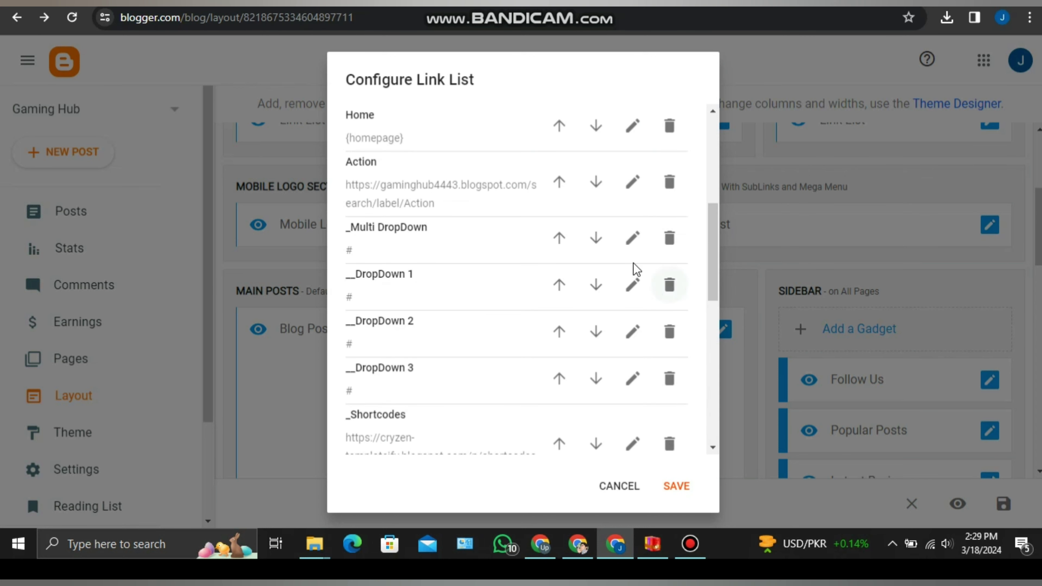
left_click(633, 239)
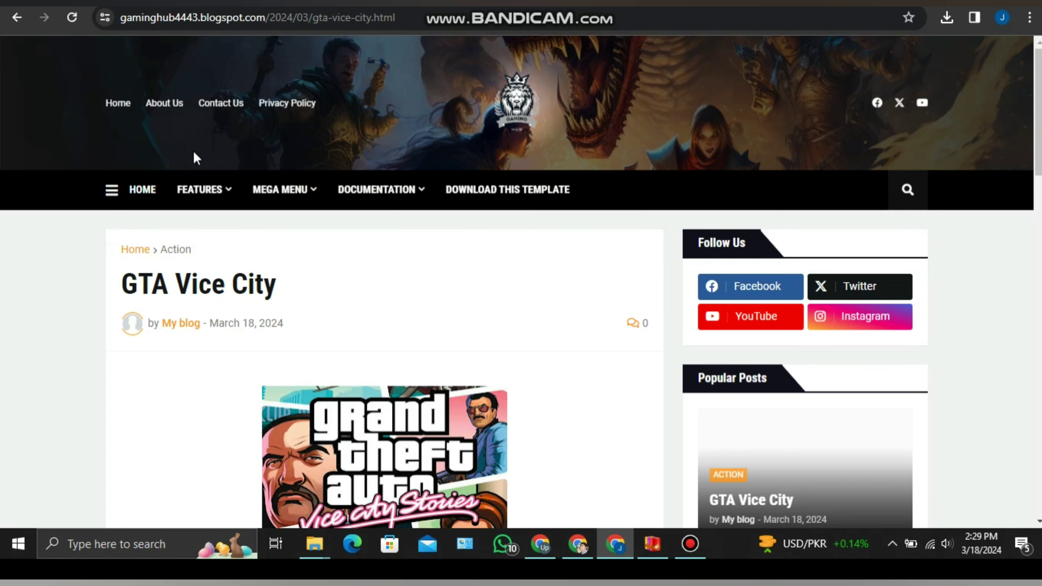
left_click(155, 194)
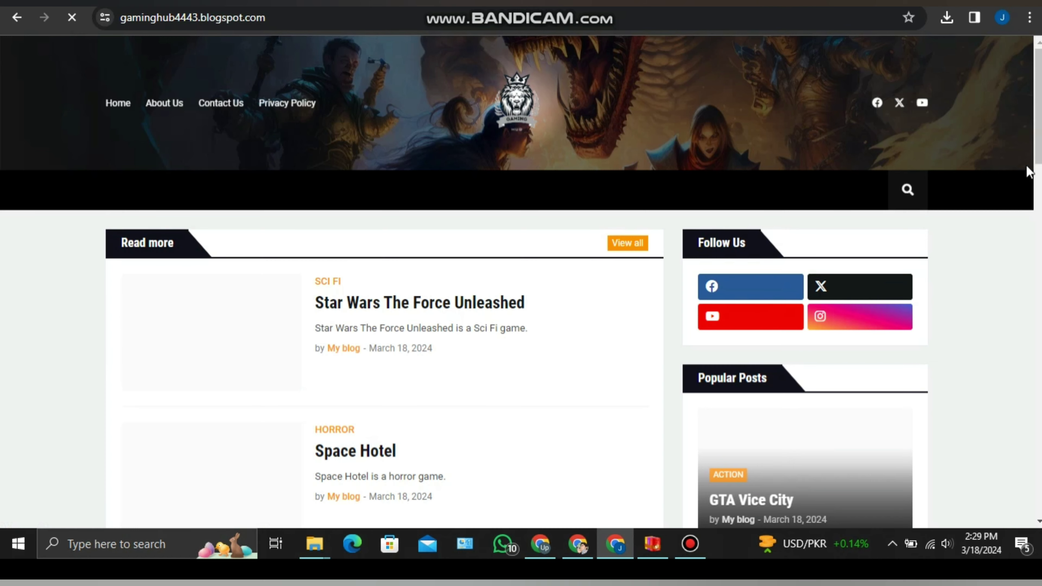
scroll(354, 114, "down", 3)
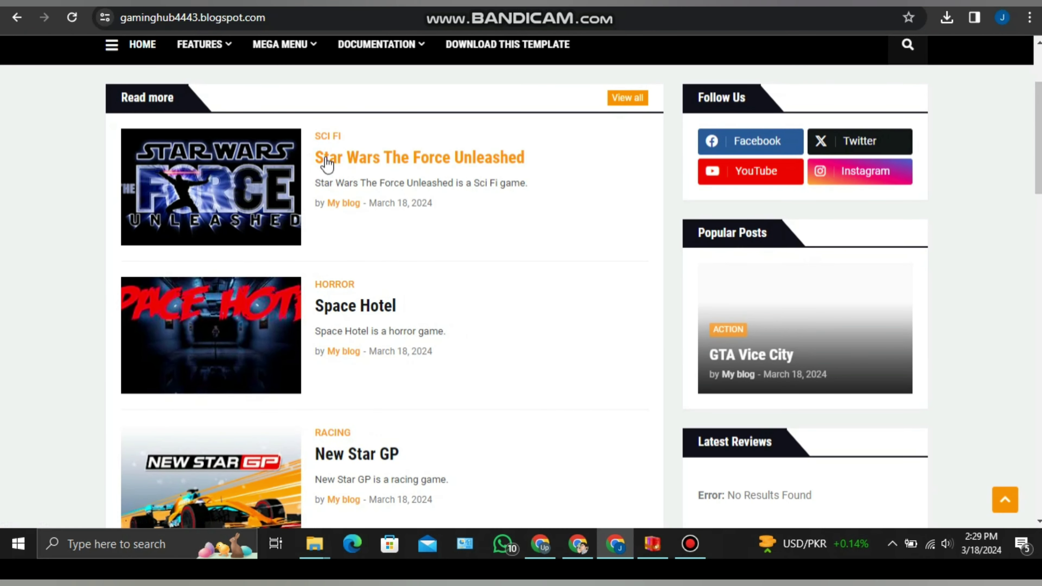
left_click(277, 177)
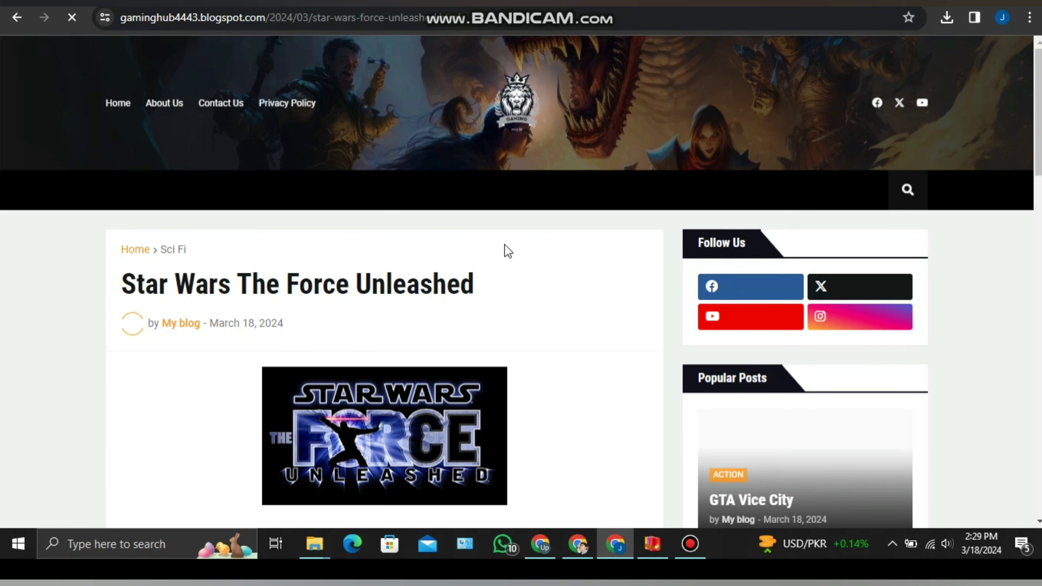
right_click(168, 251)
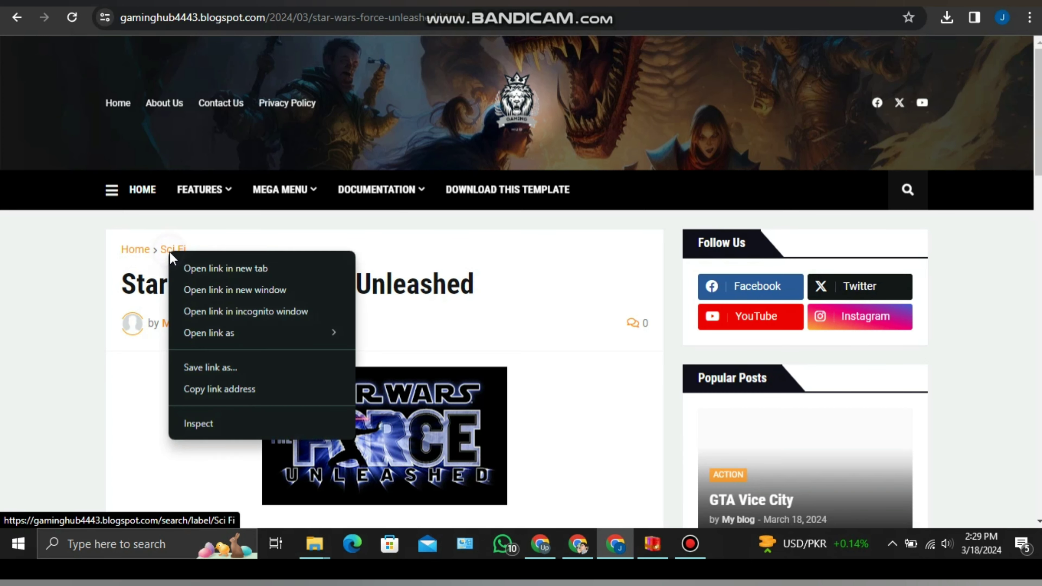
left_click(255, 383)
Rename the _Multi DropDown item to Sci Fi, with the copied Sci Fi label link as its URL, and save the item.
key("ctrl+Tab")
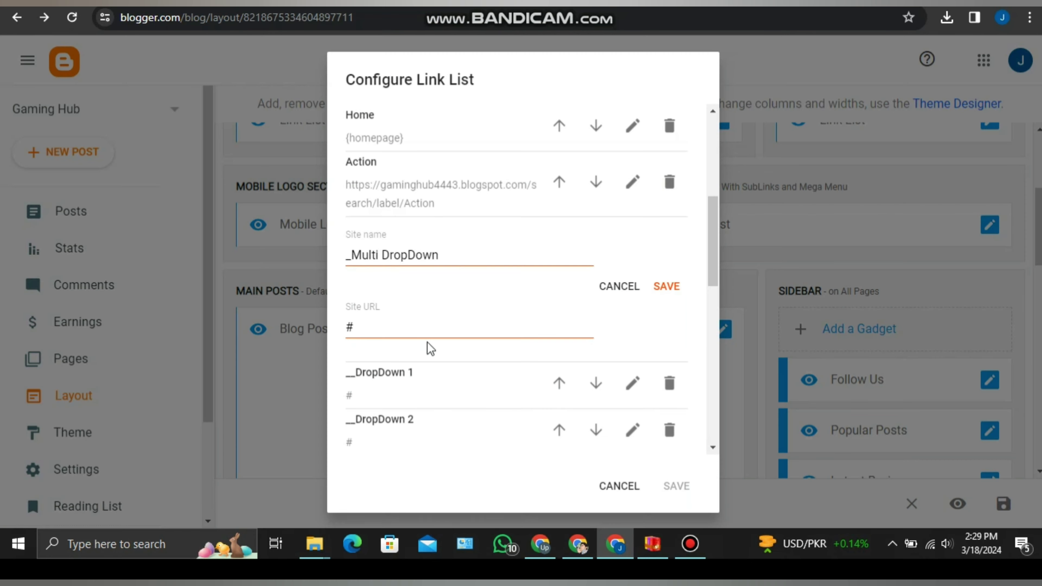
triple_click(422, 254)
type("Sci Fi")
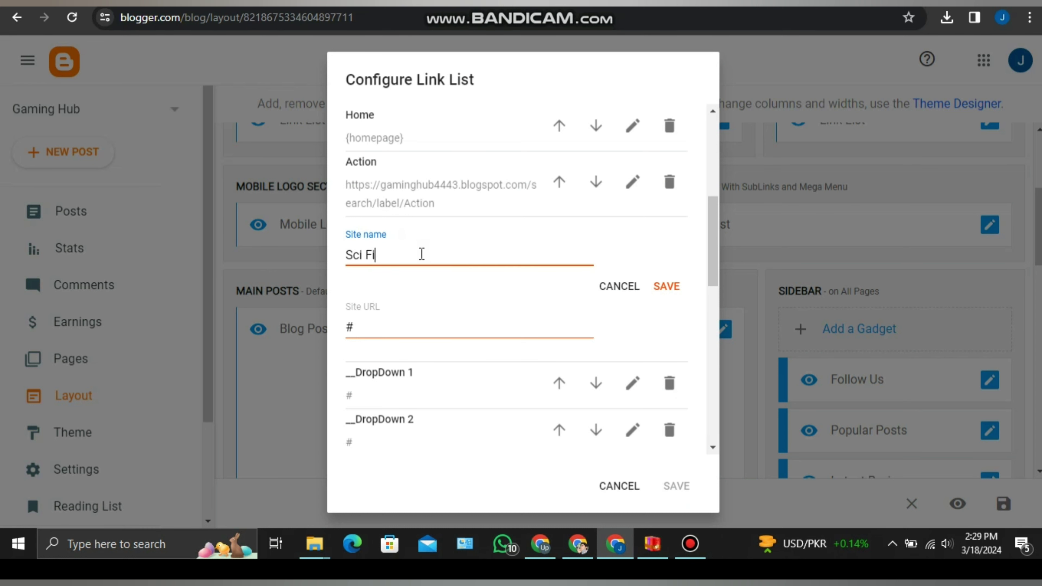
left_click(465, 323)
key("BackSpace")
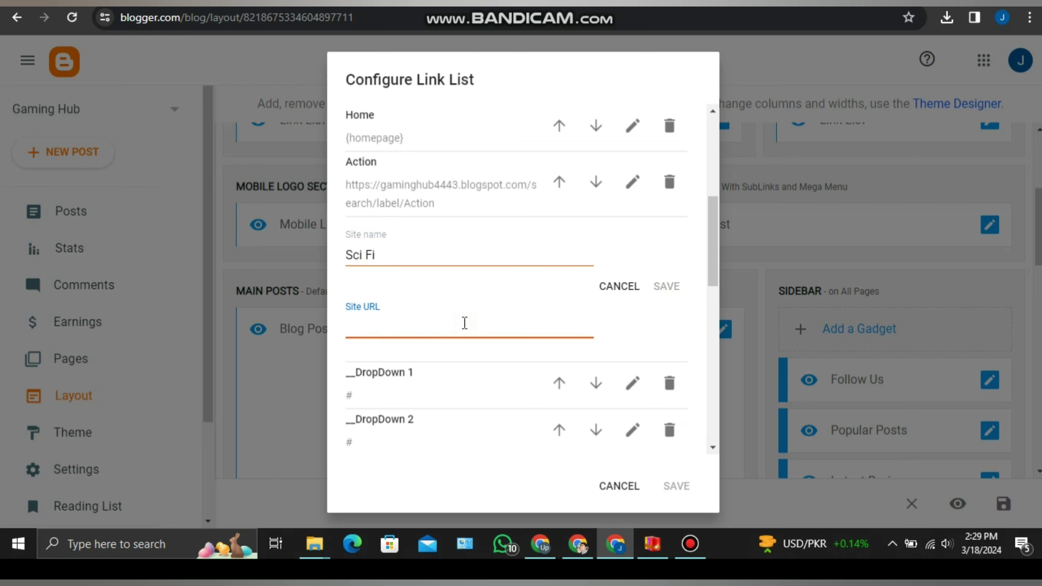
key("ctrl+v")
left_click(668, 288)
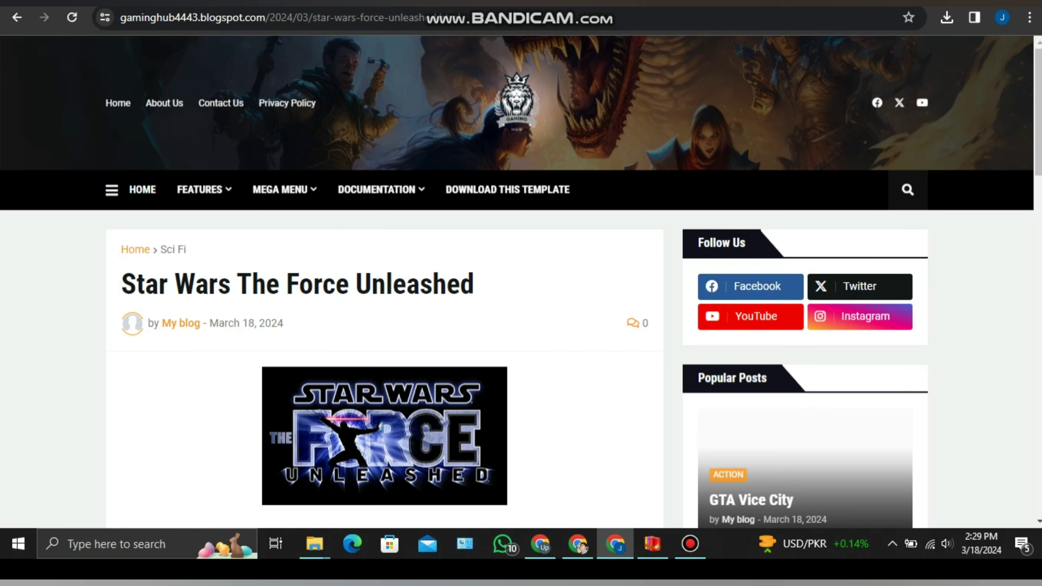
Copy the link address of the Horror label from the Space Hotel post on the blog.
left_click(136, 191)
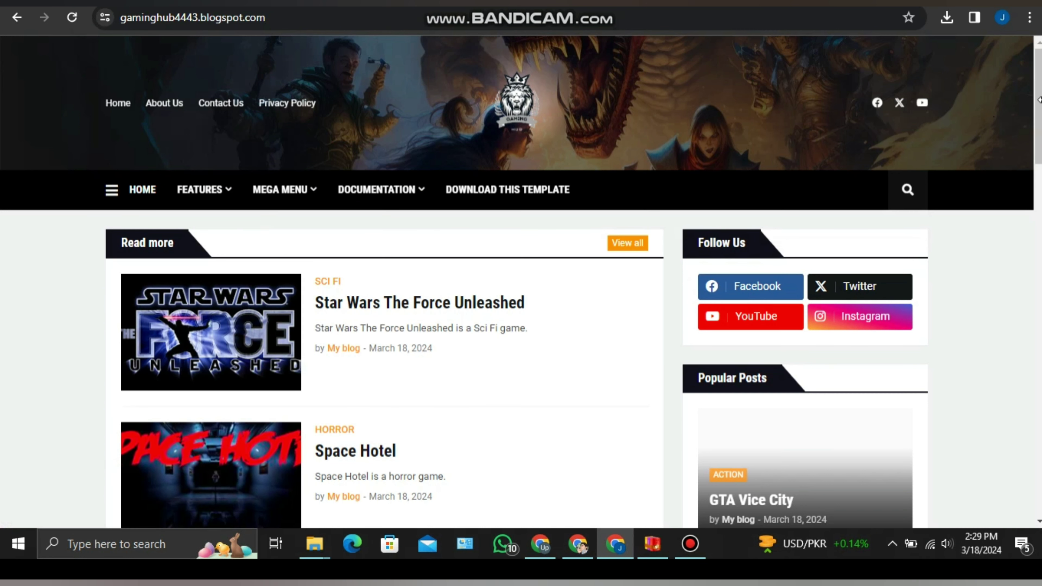
left_click(248, 494)
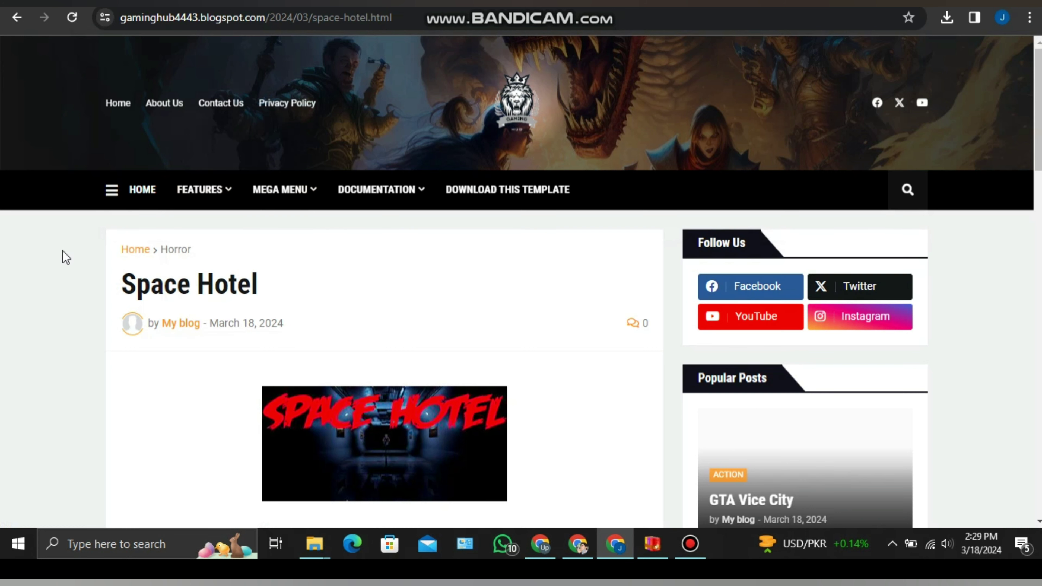
right_click(171, 257)
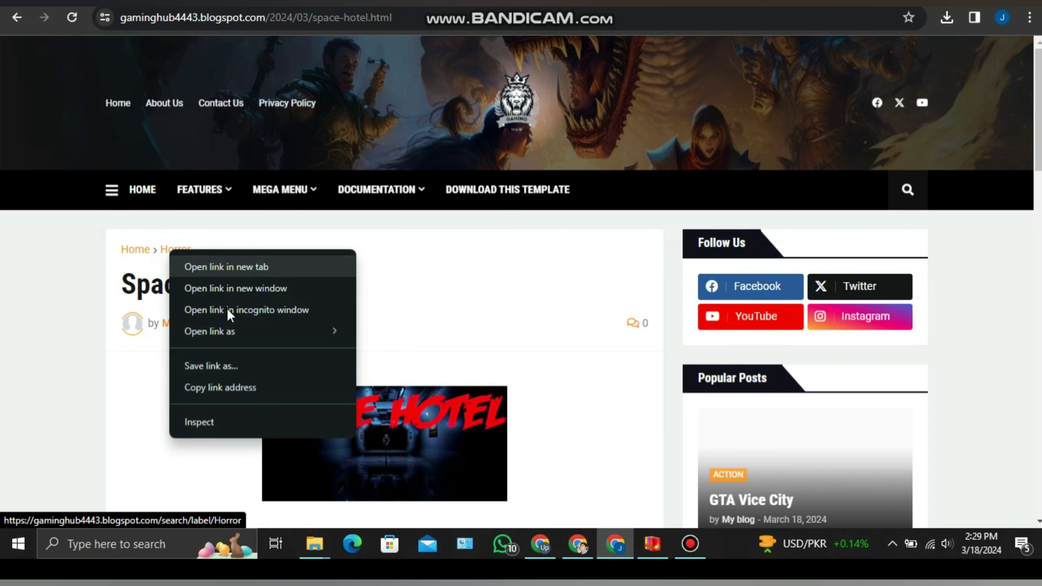
left_click(226, 386)
Rename the __DropDown 1 item to Horror, replace its URL with the copied Horror label link, and save the item.
key("ctrl+Tab")
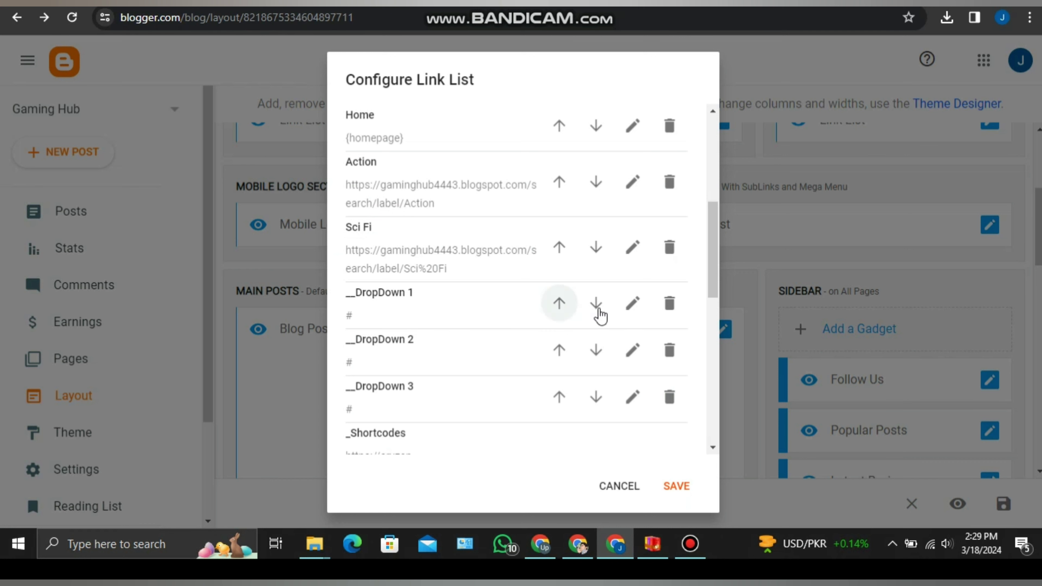
left_click(632, 303)
left_click(371, 321)
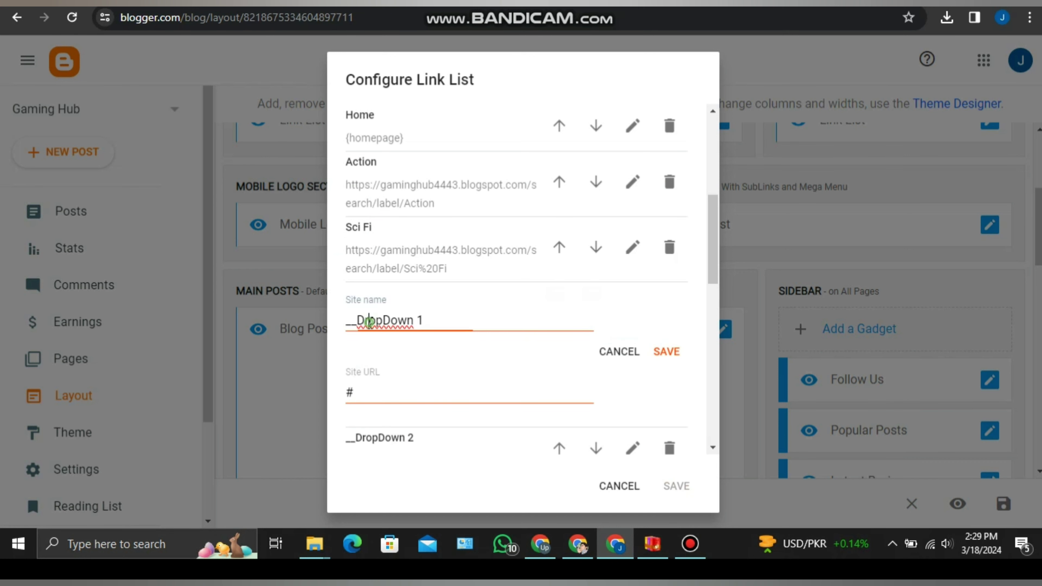
key("ctrl+a")
type("Ho")
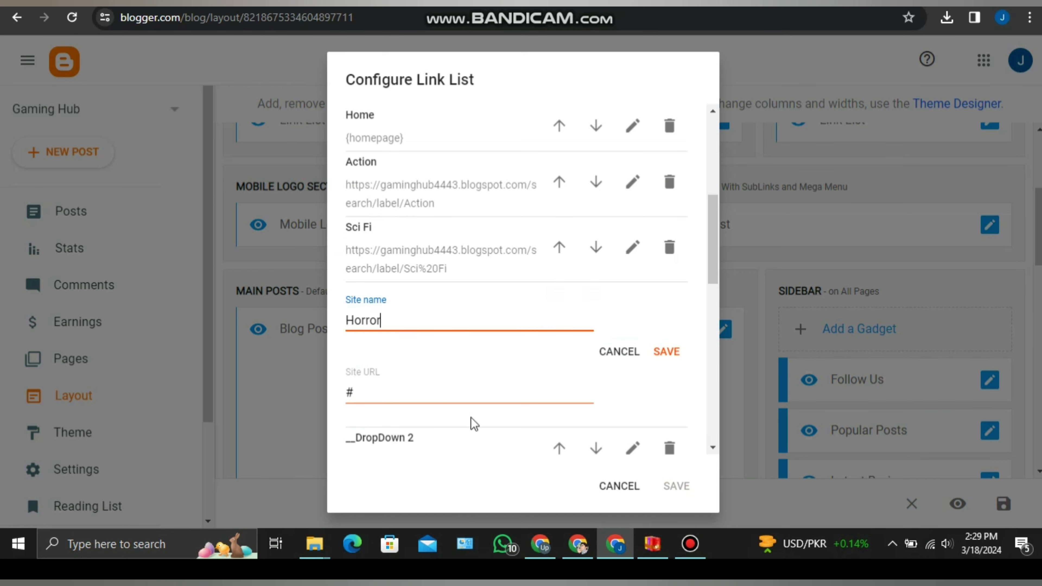
left_click(466, 394)
key("BackSpace")
key("ctrl+v")
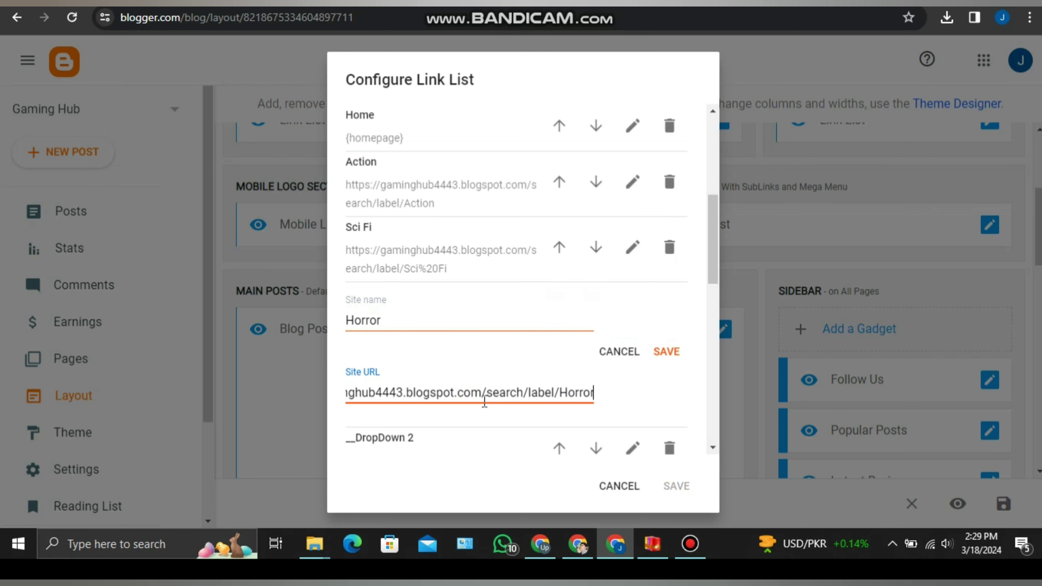
left_click(666, 353)
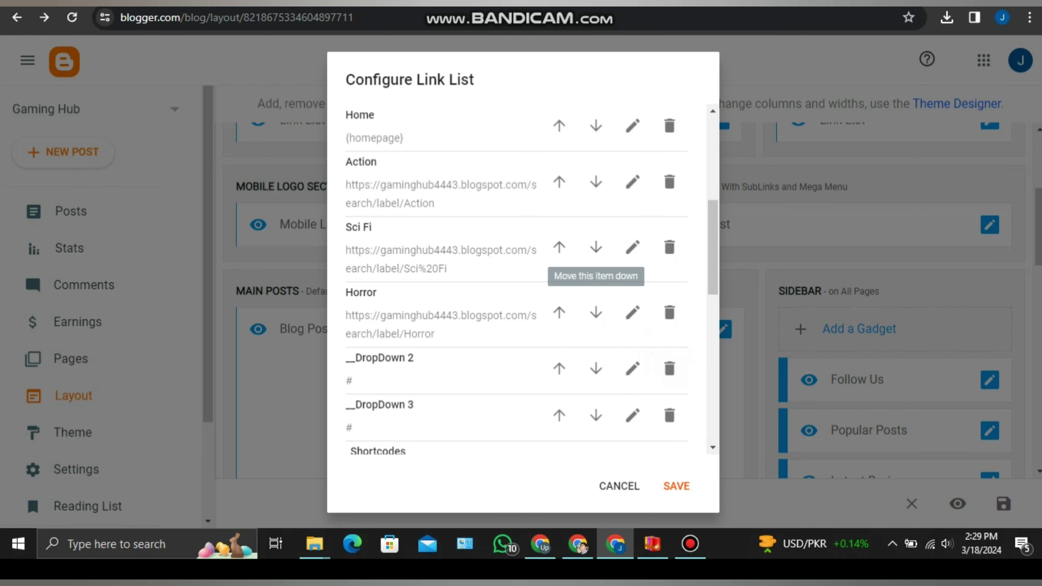
Copy the link address of the Racing label from the New Star GP post on the blog.
key("ctrl+Tab")
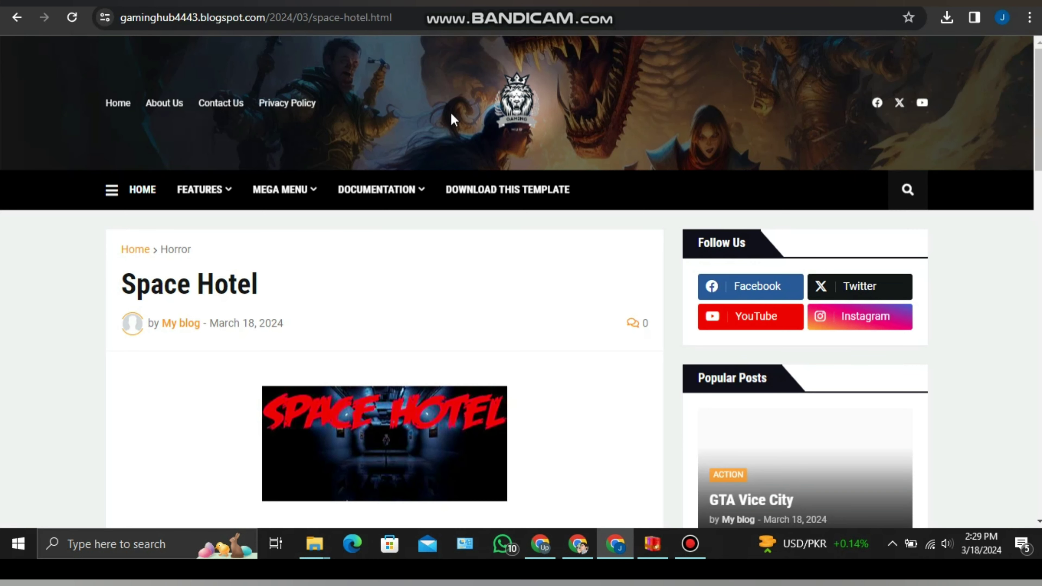
left_click(149, 198)
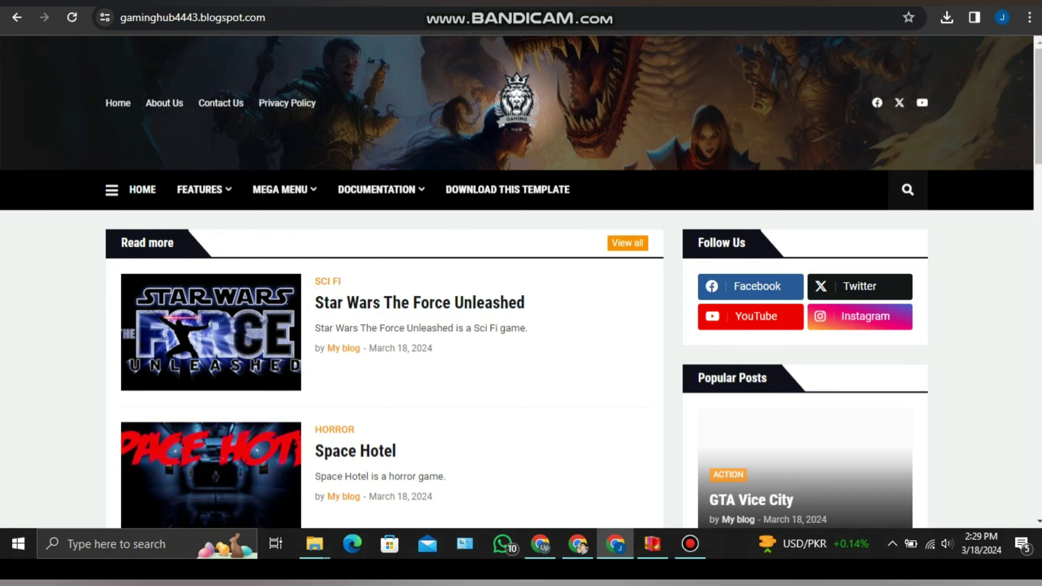
scroll(282, 145, "down", 10)
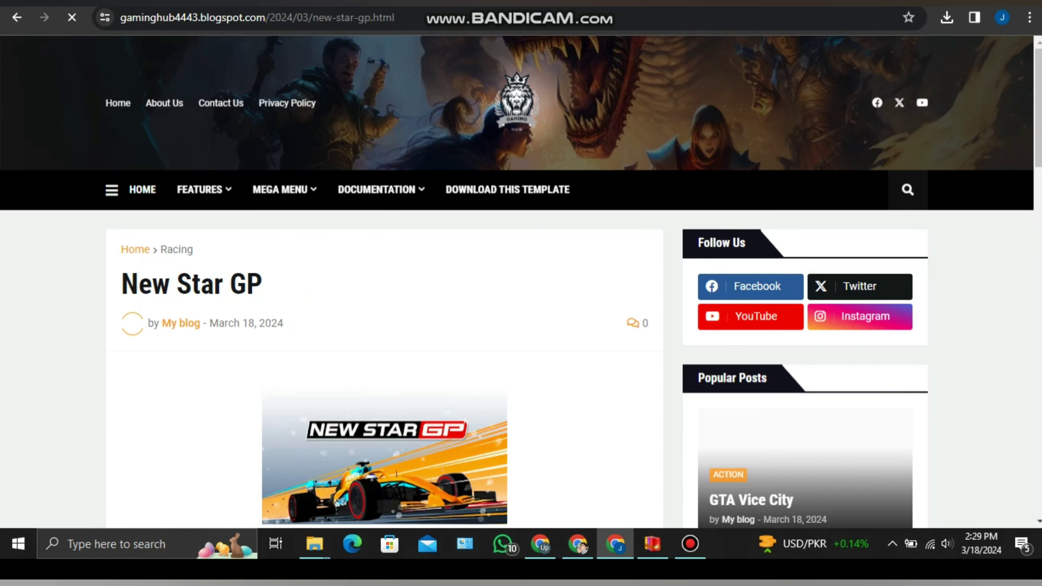
right_click(184, 250)
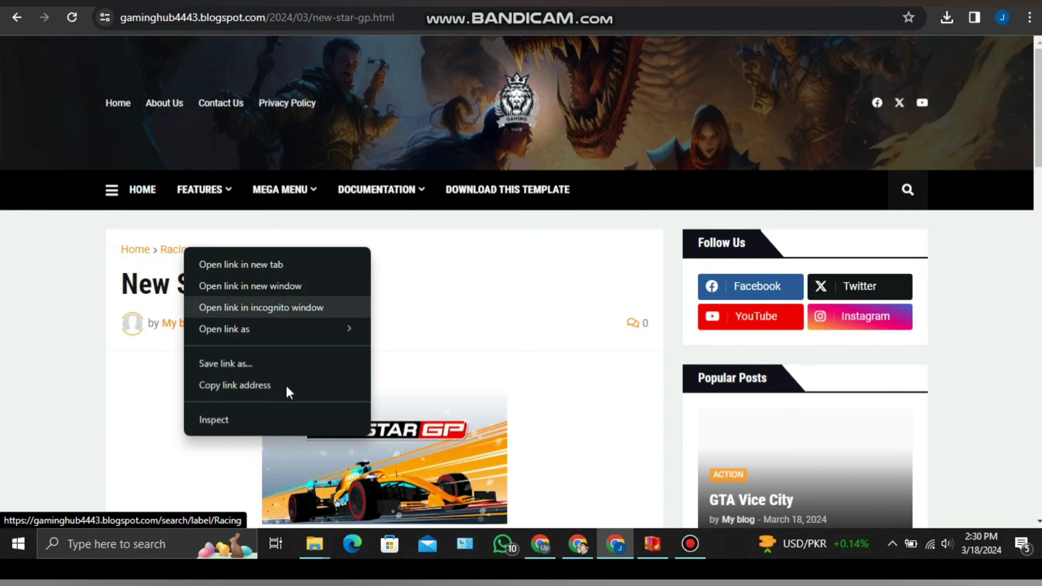
left_click(286, 384)
Rename the __DropDown 2 item to Racing, paste the copied Racing label link after the # in its URL, and save the item.
key("ctrl+Tab")
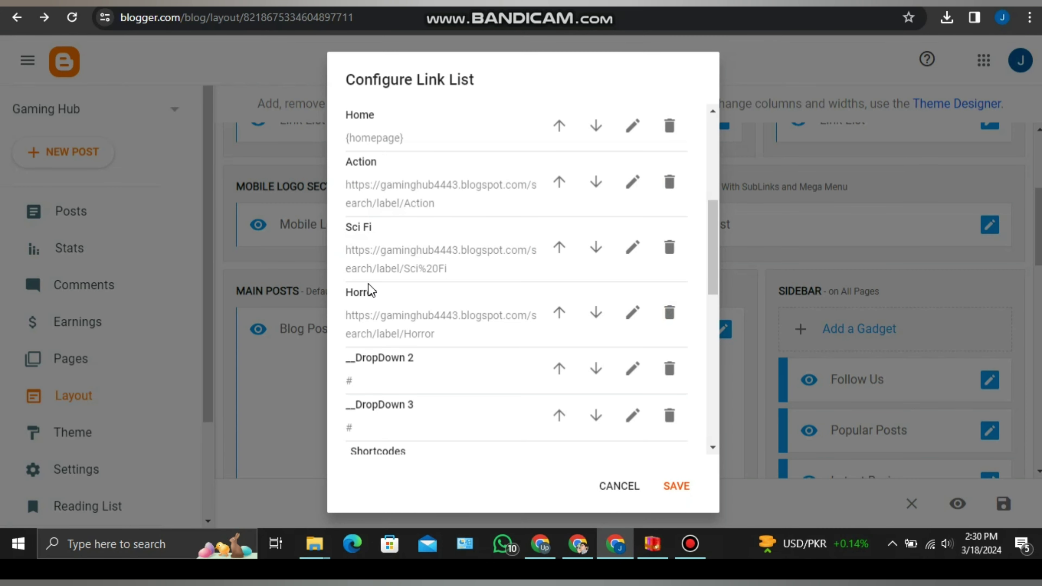
left_click(632, 369)
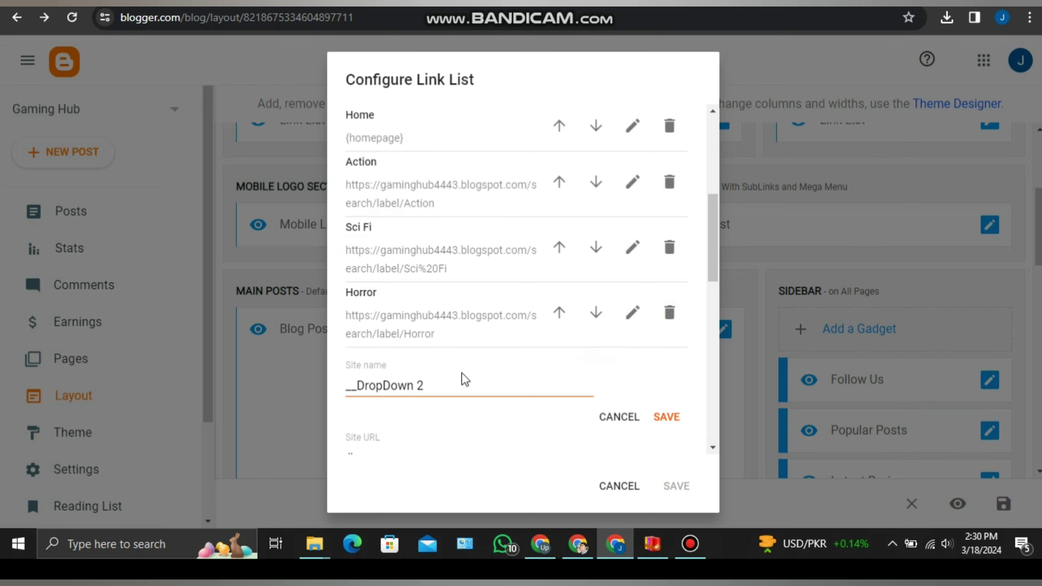
triple_click(467, 384)
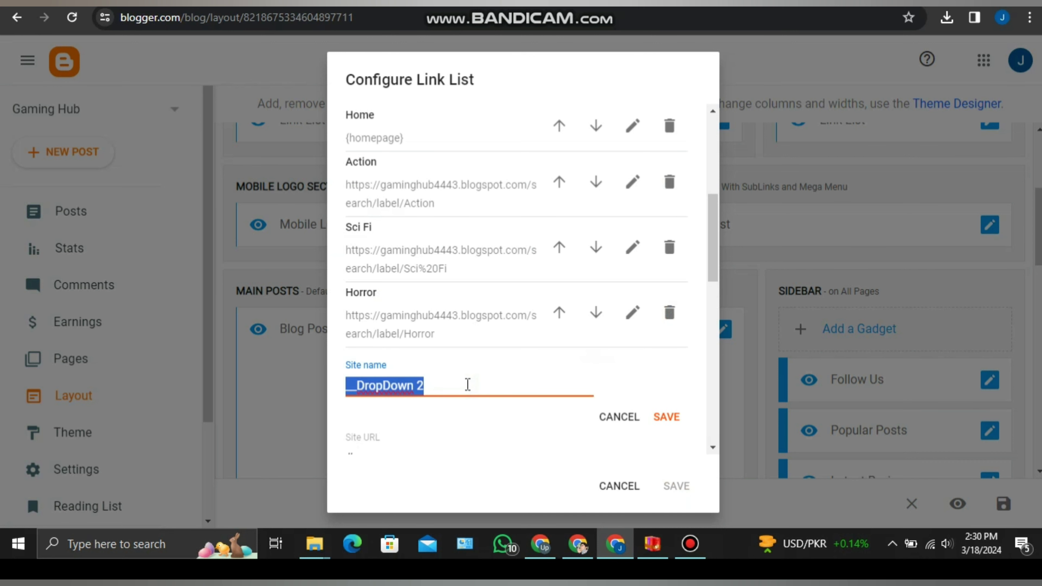
type("Racing")
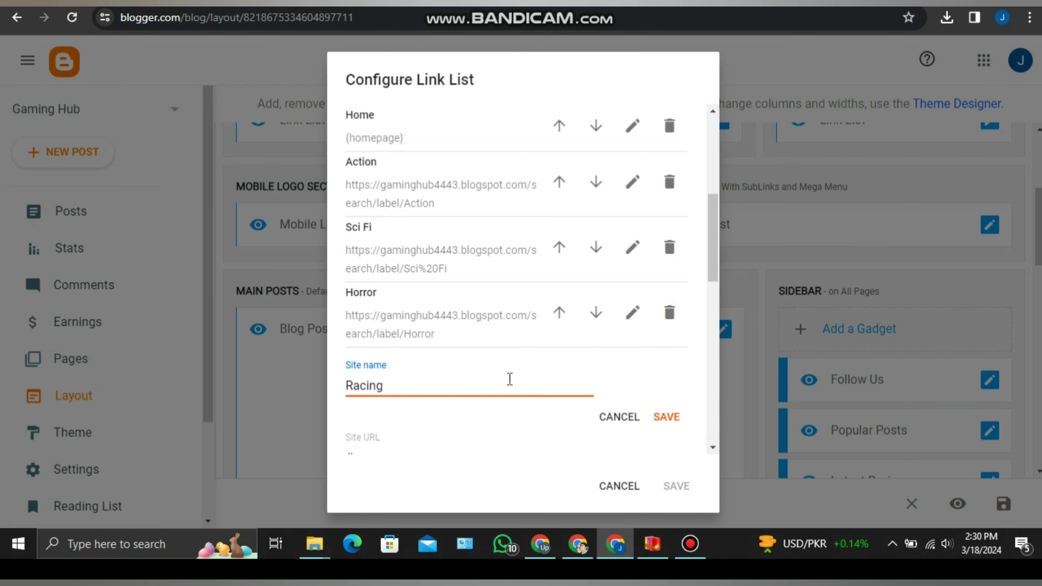
left_click_drag(711, 265, 710, 310)
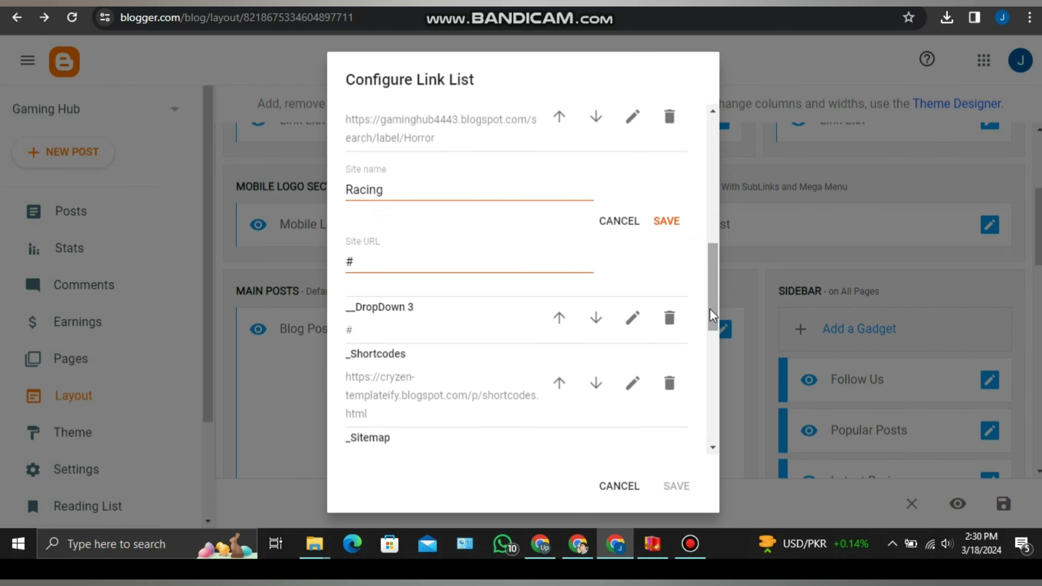
left_click(515, 262)
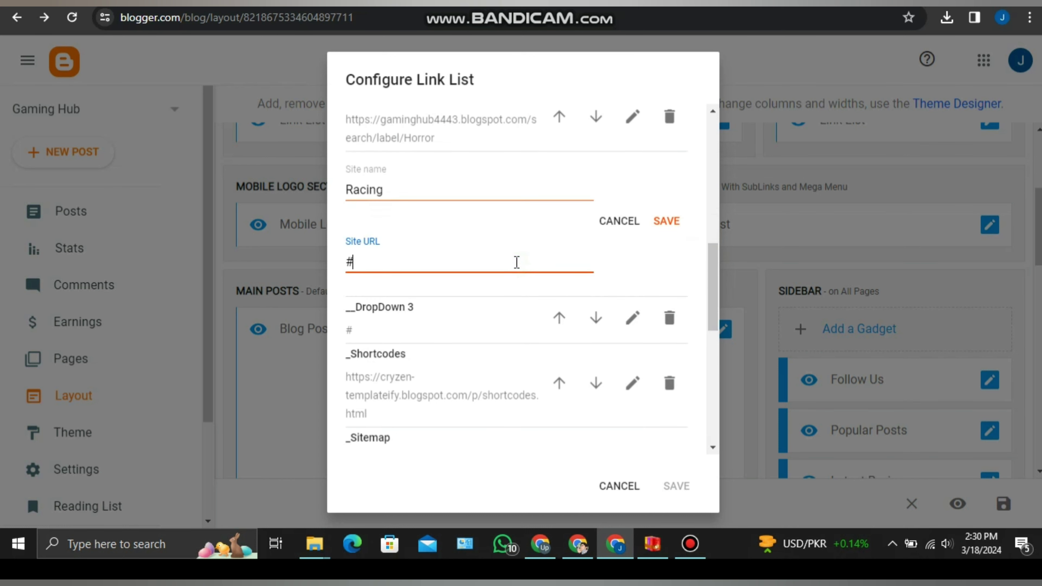
key("ctrl+v")
left_click(663, 223)
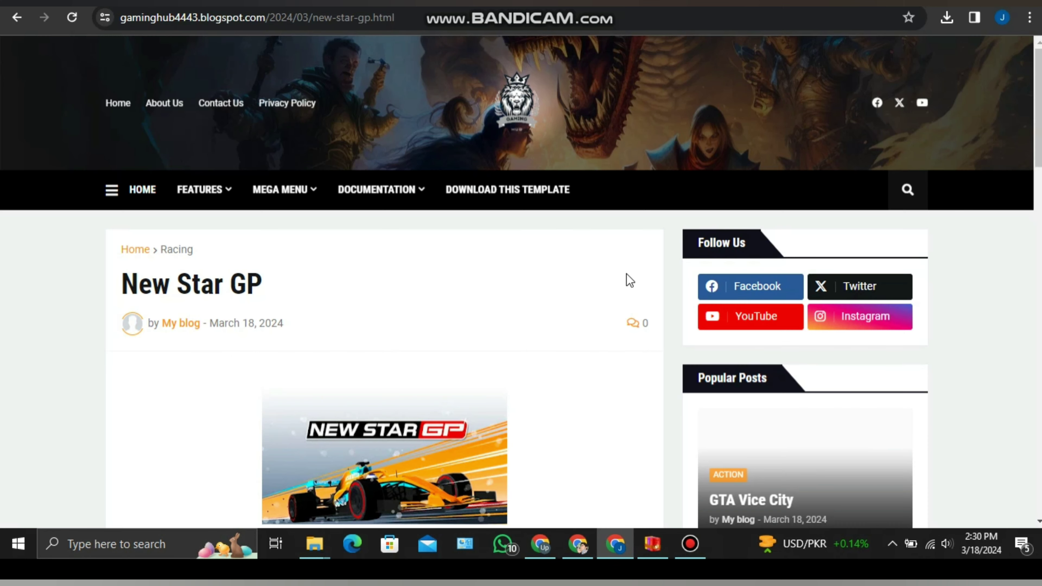
Copy the link address of the War label from the Counter Strike post on the blog.
left_click(150, 192)
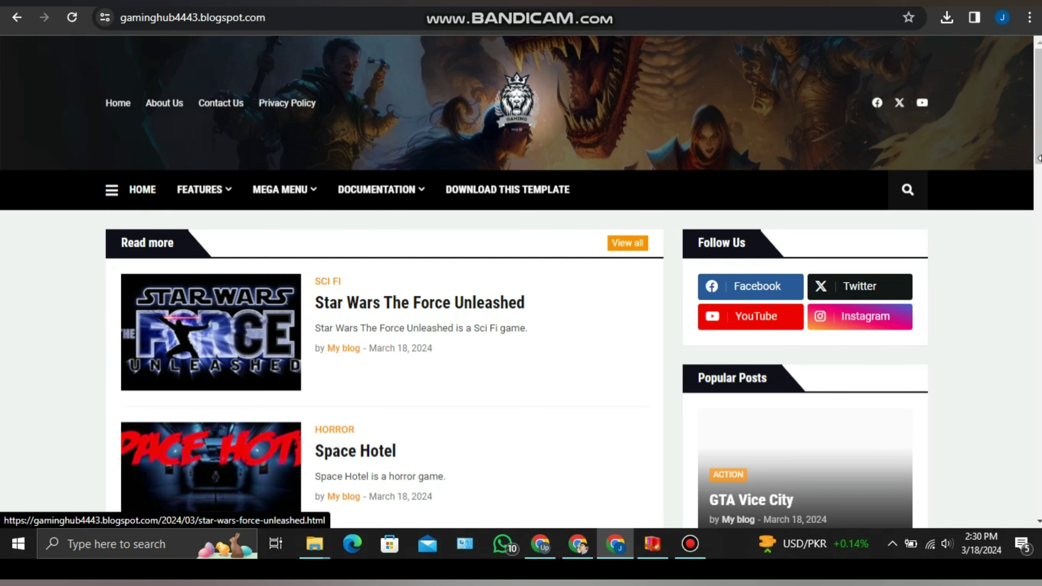
scroll(1038, 275, "down", 10)
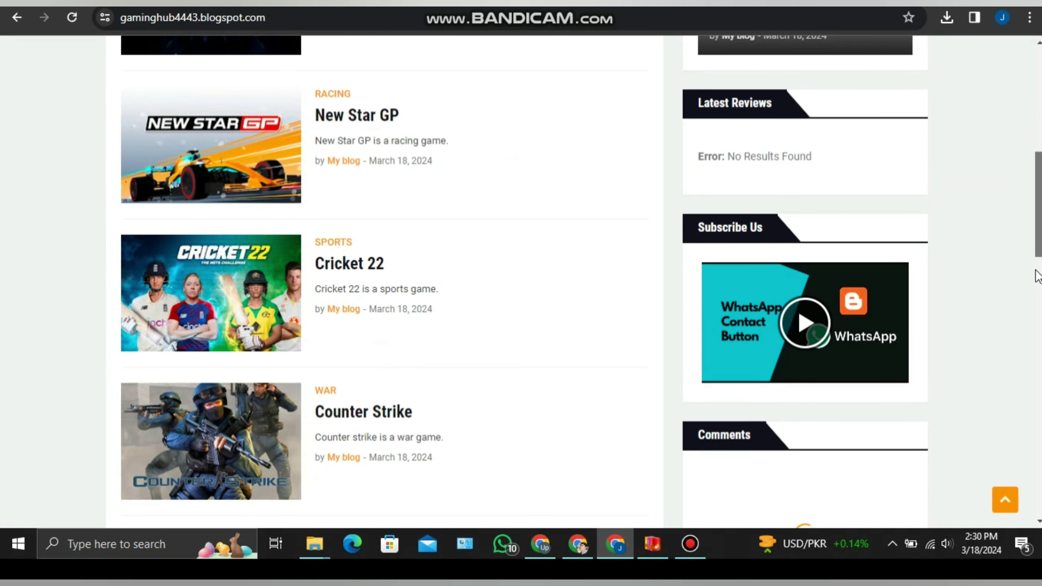
left_click(225, 395)
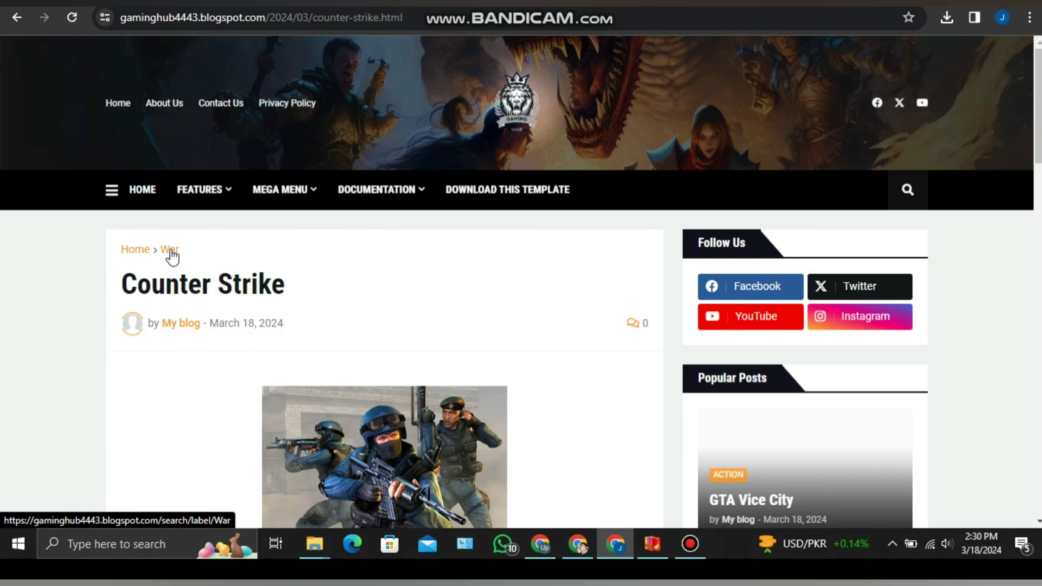
right_click(170, 252)
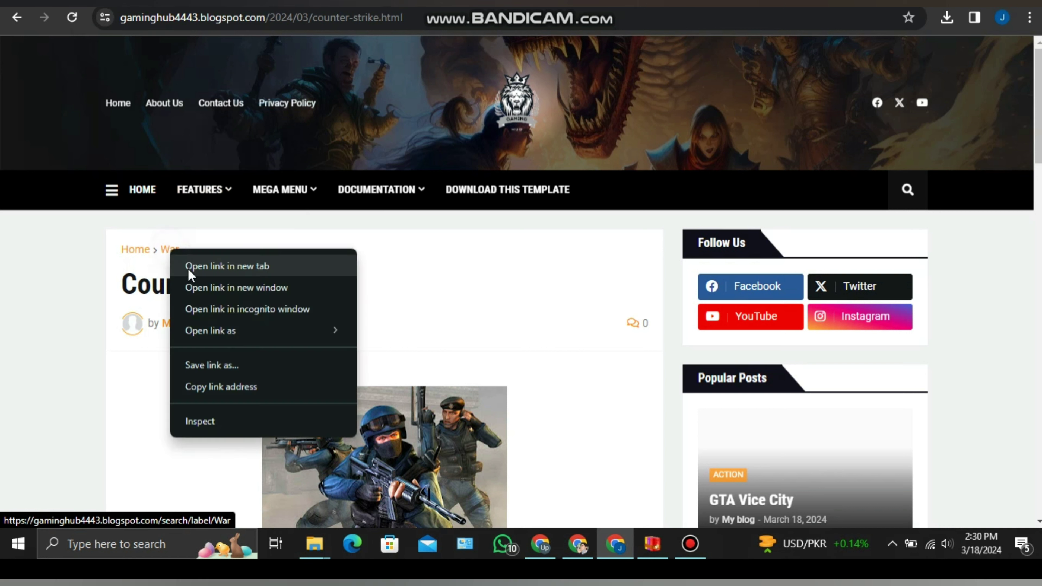
left_click(222, 388)
Rename the __DropDown 3 item to War, replace its URL with the copied War label link, and save the item.
key("ctrl+Tab")
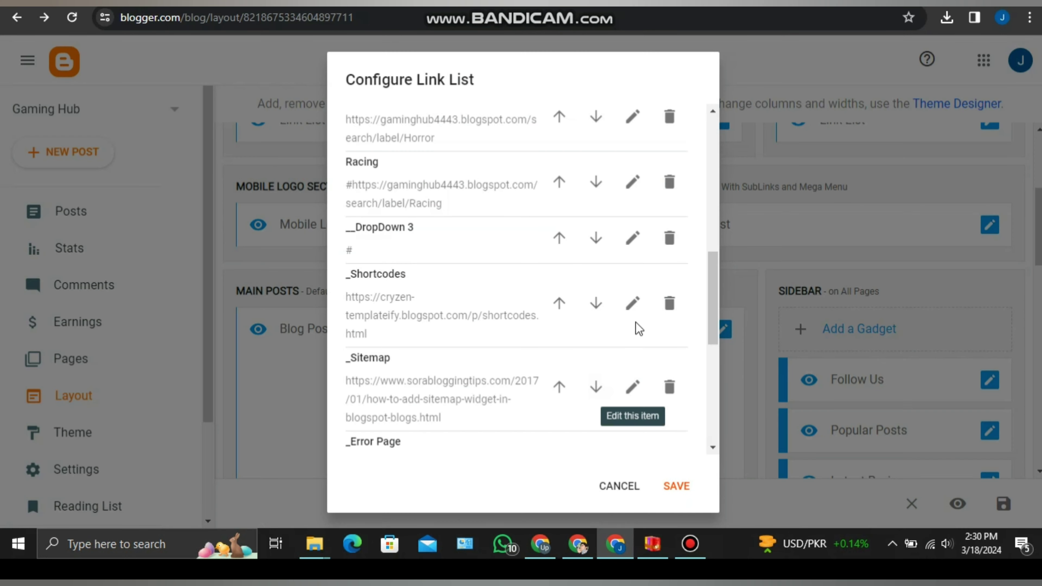
left_click(633, 238)
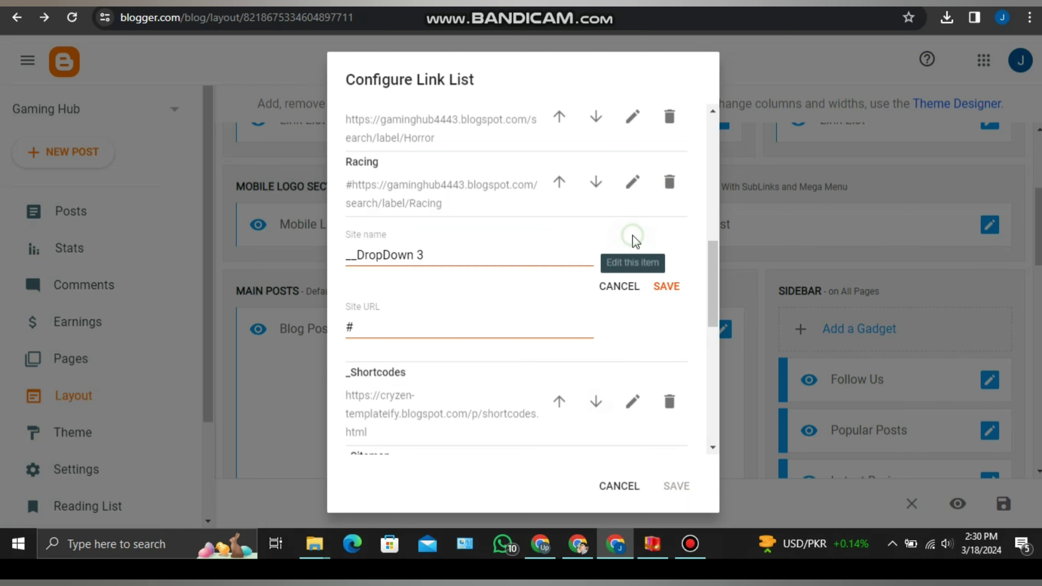
triple_click(436, 259)
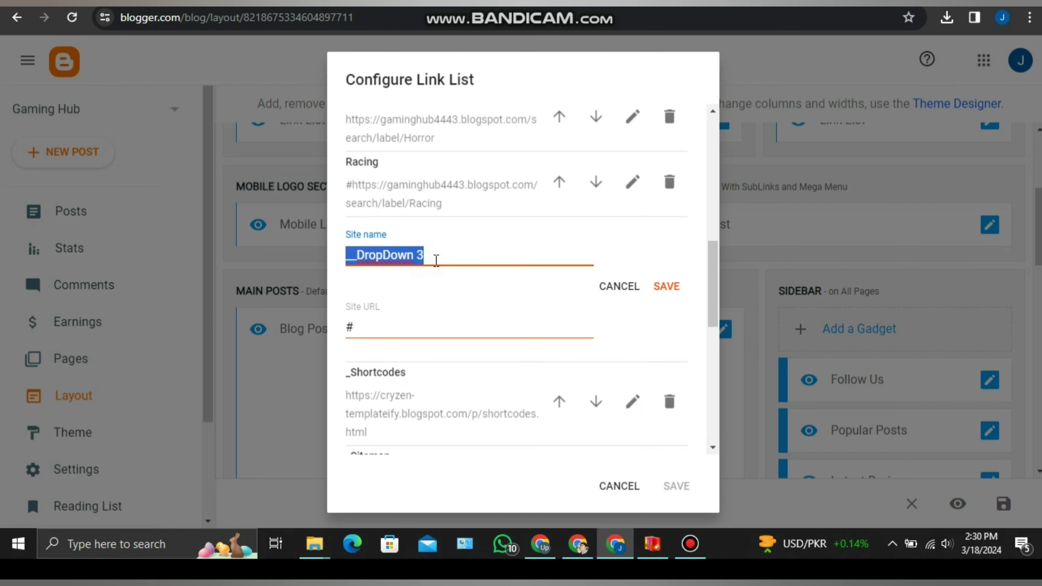
type("War")
left_click(433, 334)
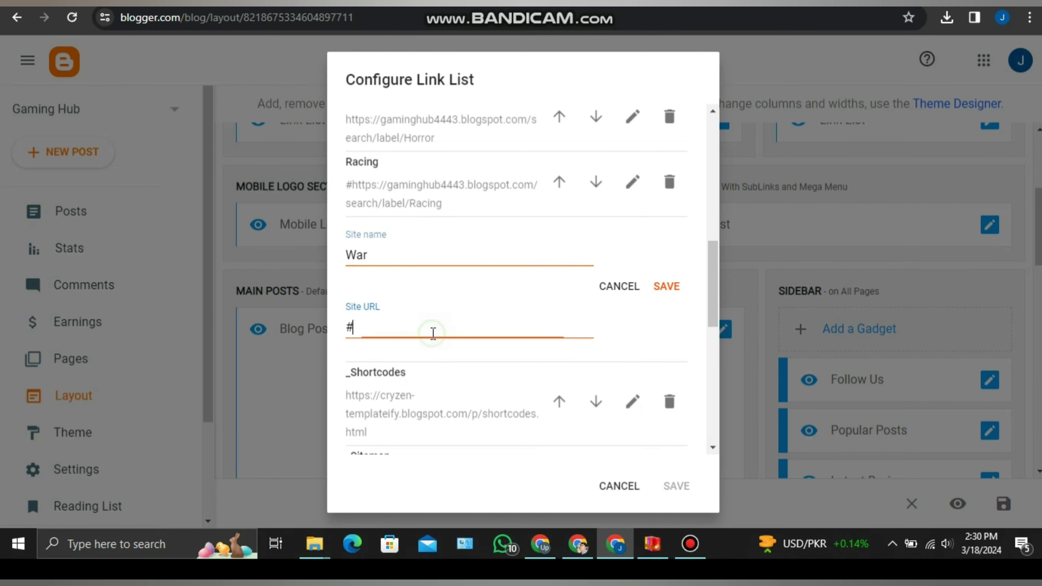
key("BackSpace")
key("ctrl+v")
left_click(673, 286)
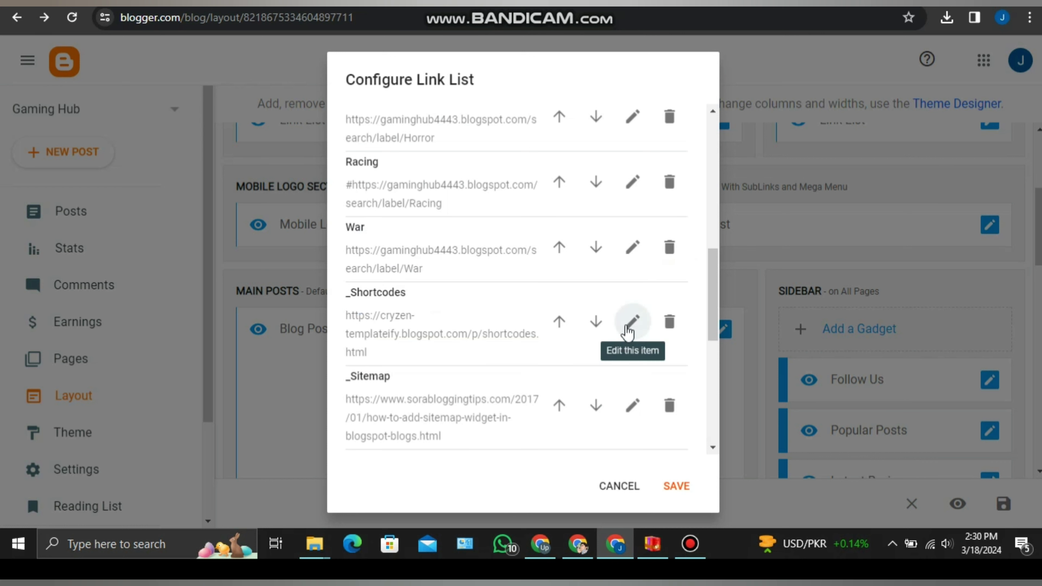
Open the _Shortcodes item for editing and change its site name to Sports.
left_click(632, 322)
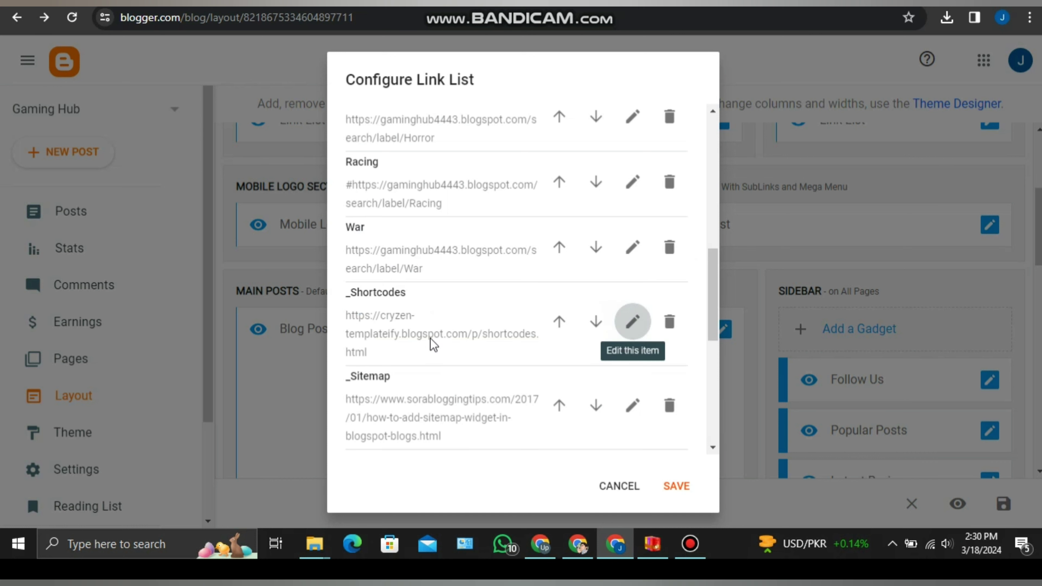
double_click(438, 313)
type("Sports")
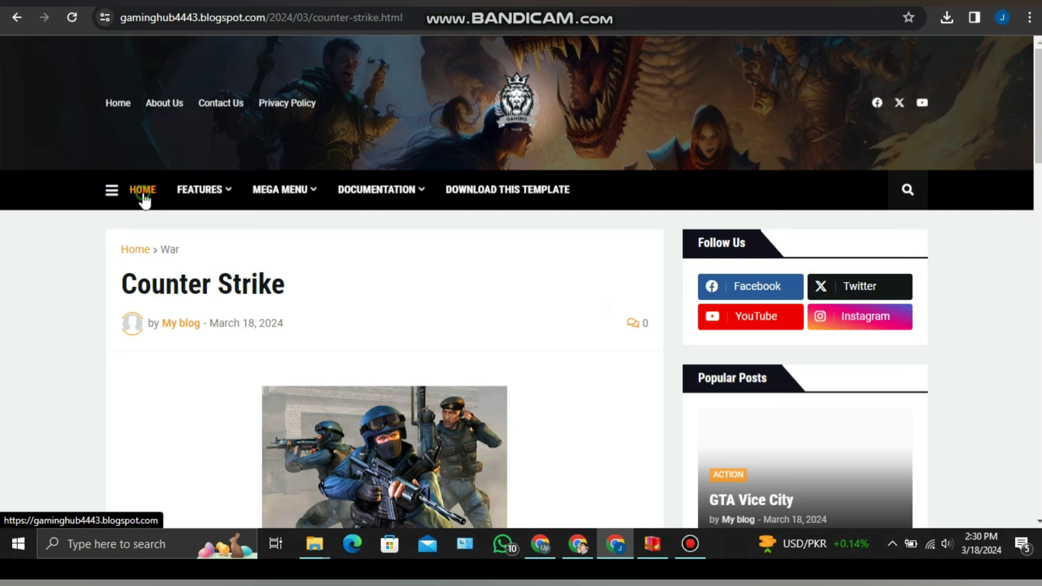
Copy the Sports label's link address from the Cricket 22 post and return to the link list being edited.
left_click(143, 194)
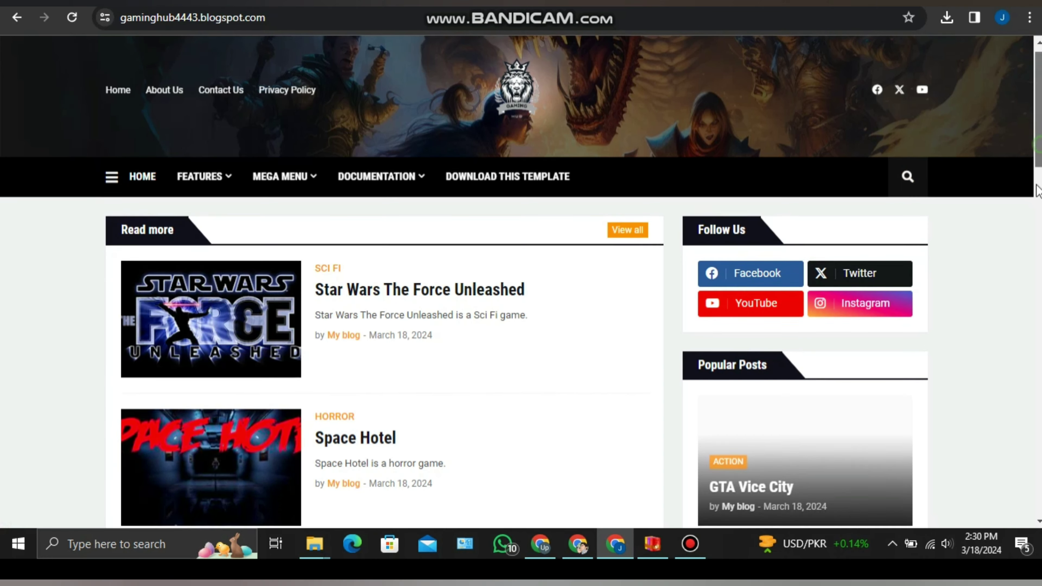
scroll(1023, 254, "down", 10)
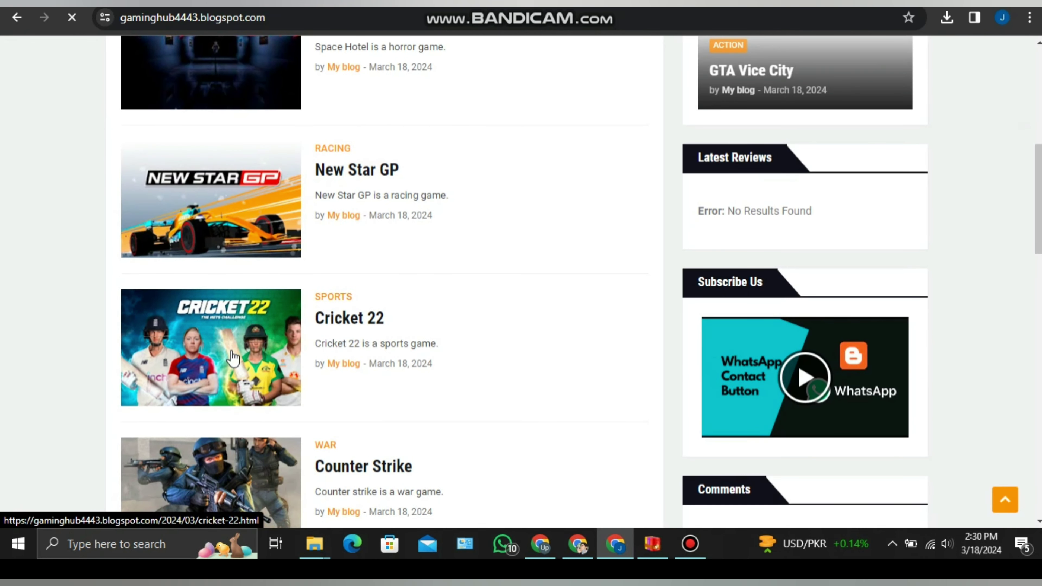
left_click(233, 358)
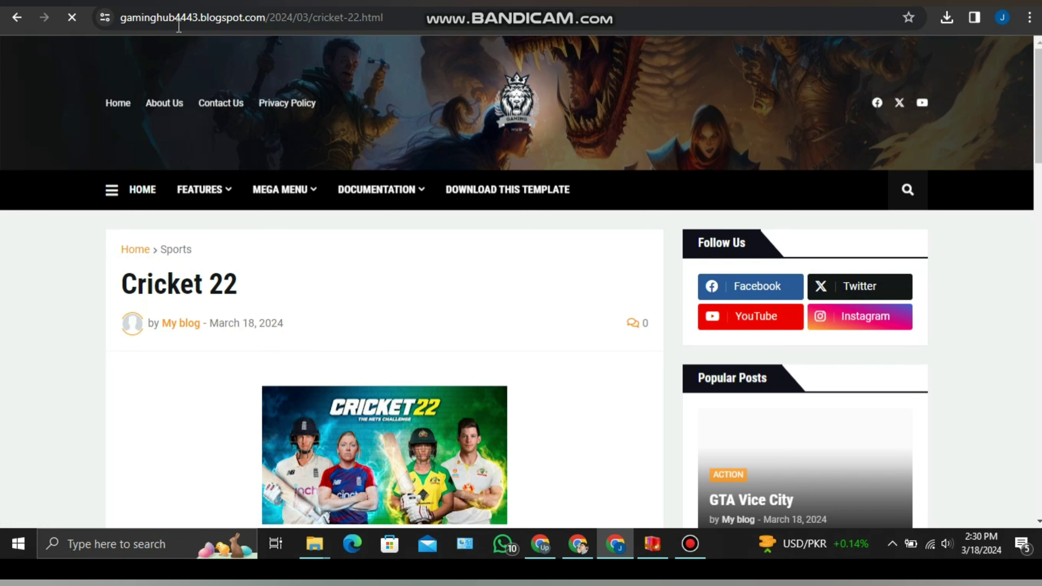
right_click(186, 249)
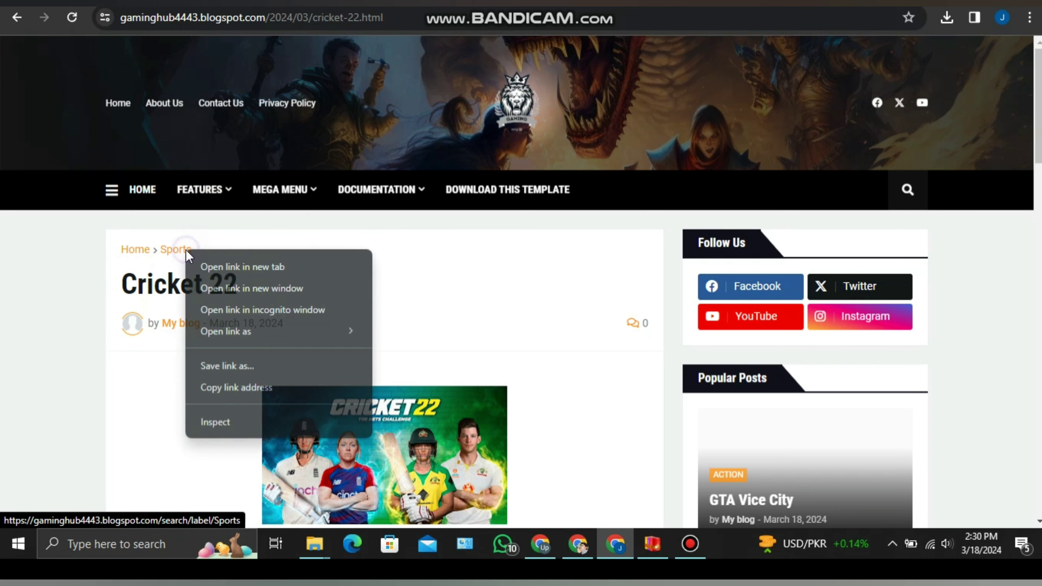
left_click(239, 389)
key("alt+Tab")
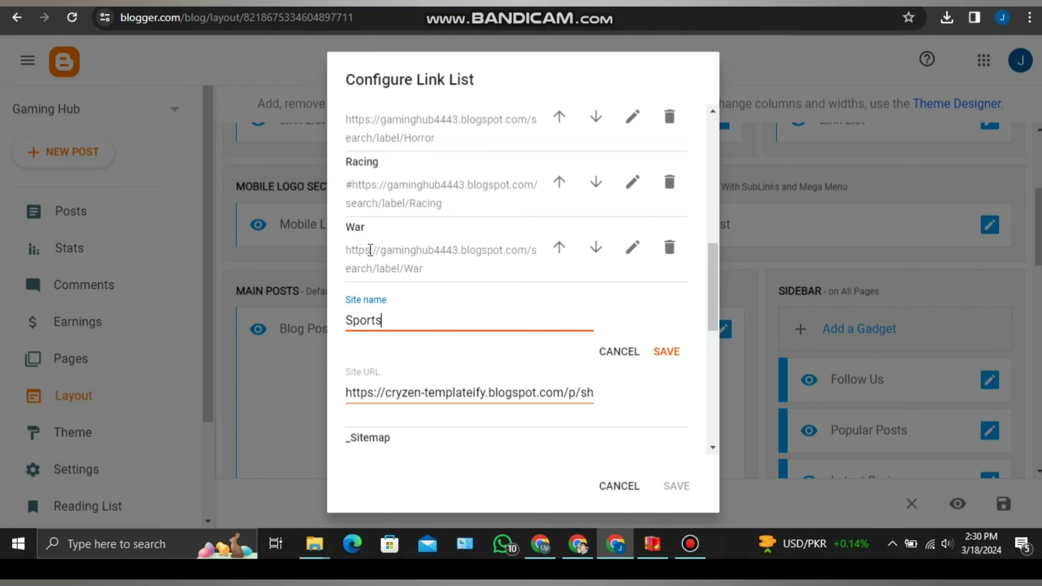
Replace the Sports item's URL with the copied Sports label link and save the item.
triple_click(444, 396)
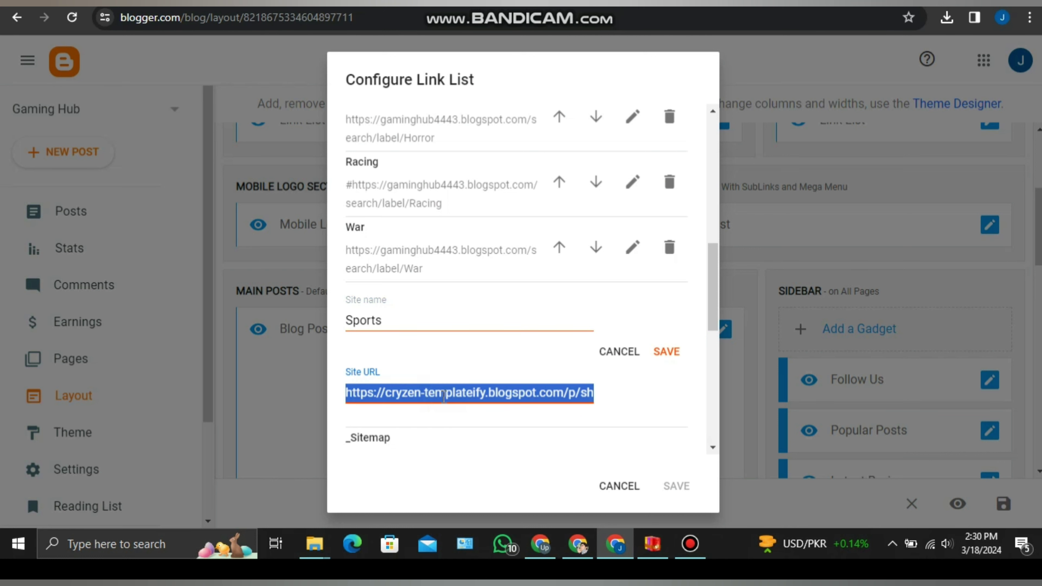
key("ctrl+v")
left_click(663, 353)
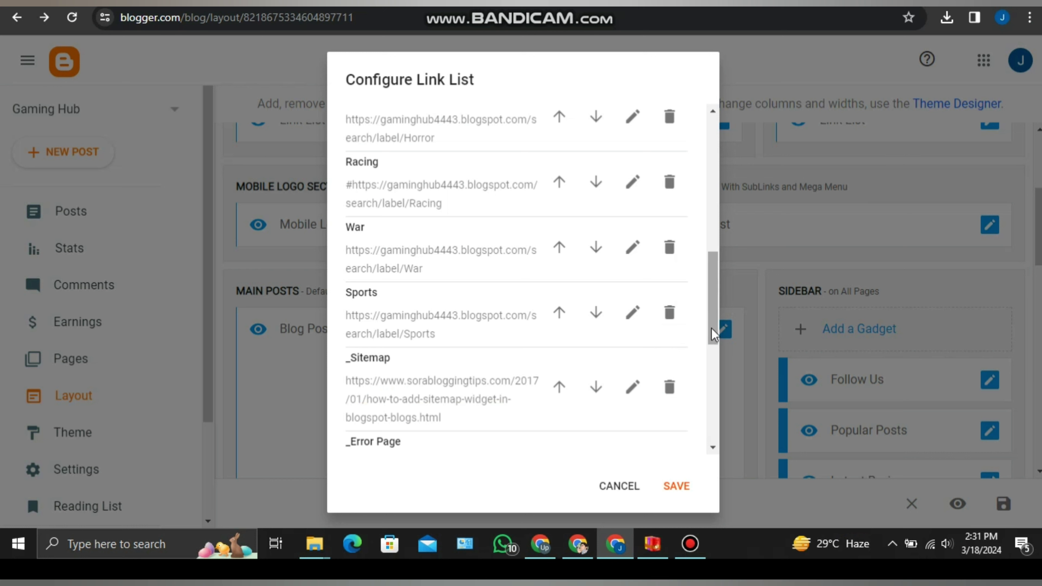
Rename the _Sitemap item to _Cricket, set its URL to #, and save the item.
left_click_drag(711, 329, 706, 366)
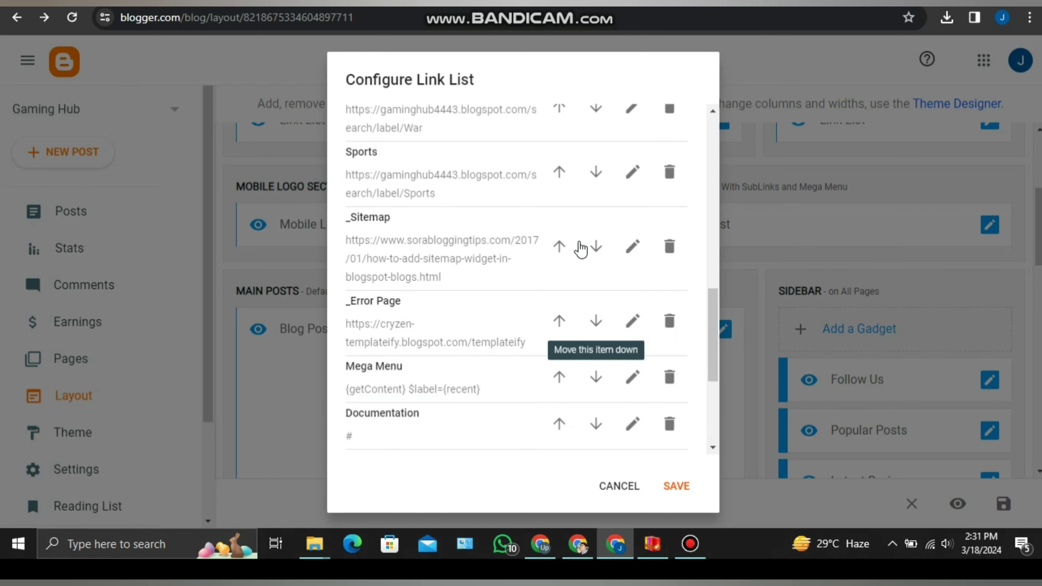
left_click(639, 262)
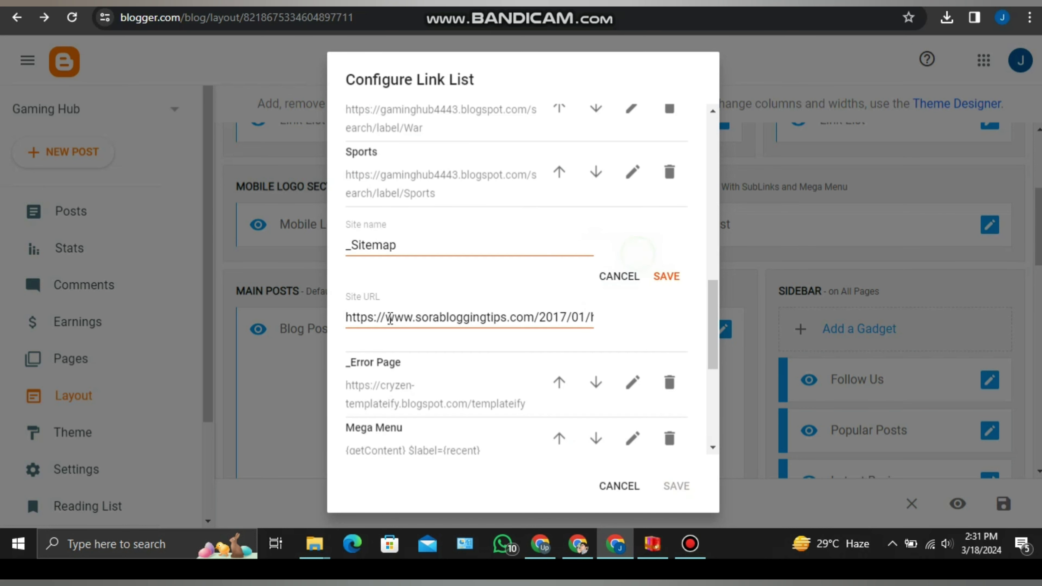
double_click(414, 245)
type("_Cricket")
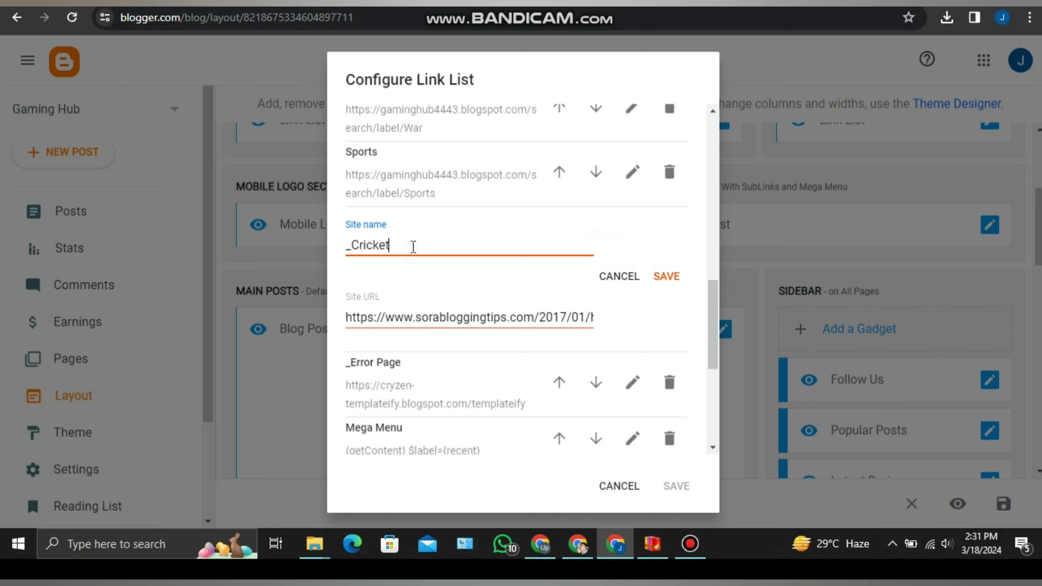
triple_click(540, 327)
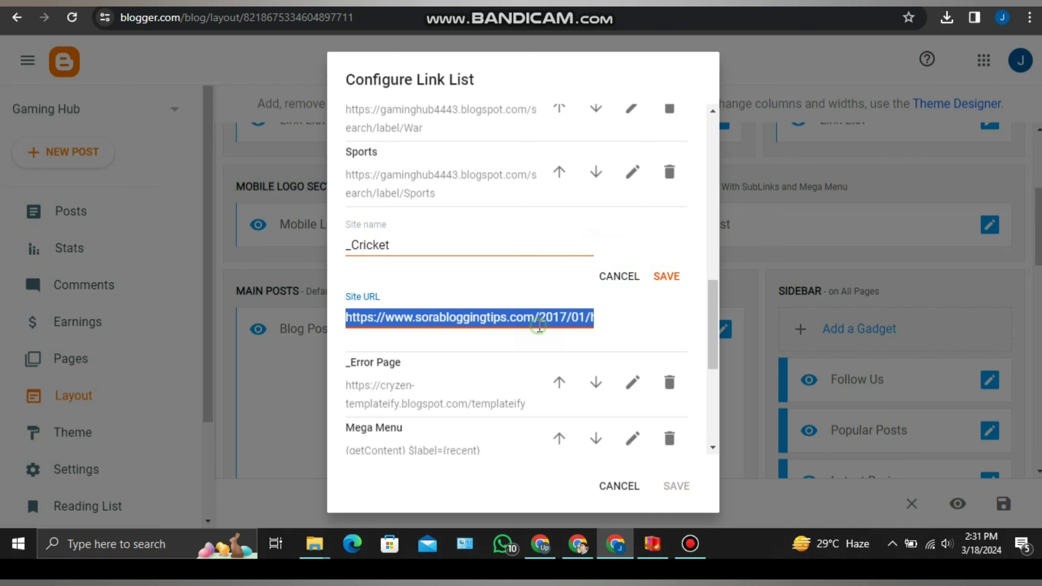
type("#")
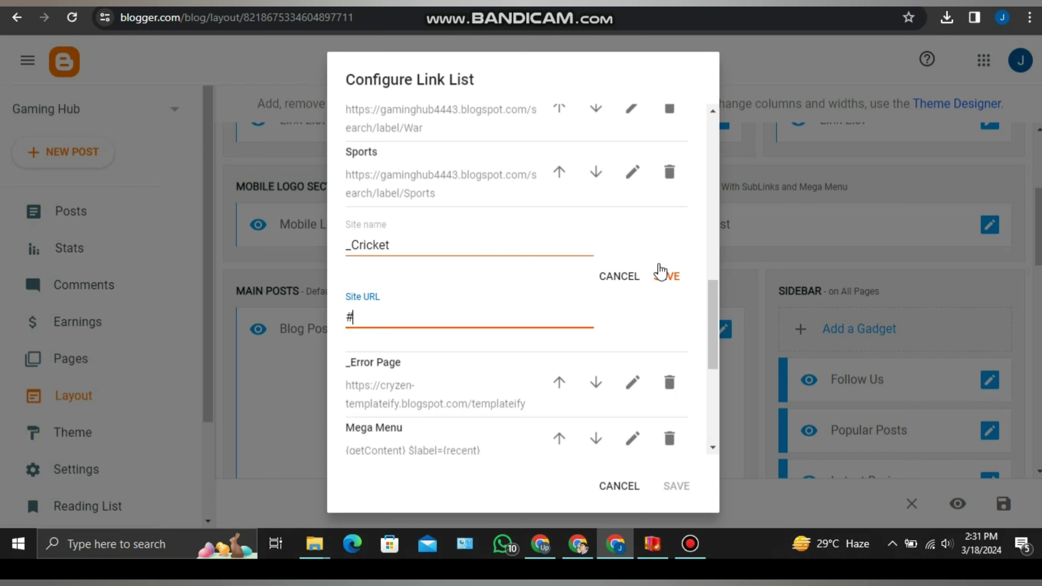
left_click(666, 276)
Open the _Error Page item for editing and erase the old wording of its site name after the underscore.
left_click(632, 283)
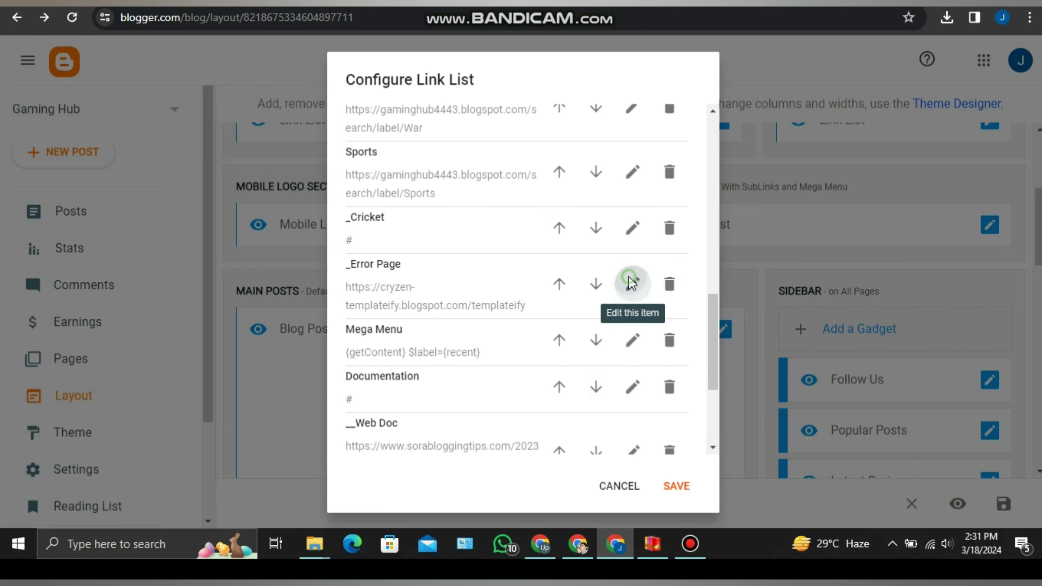
double_click(407, 293)
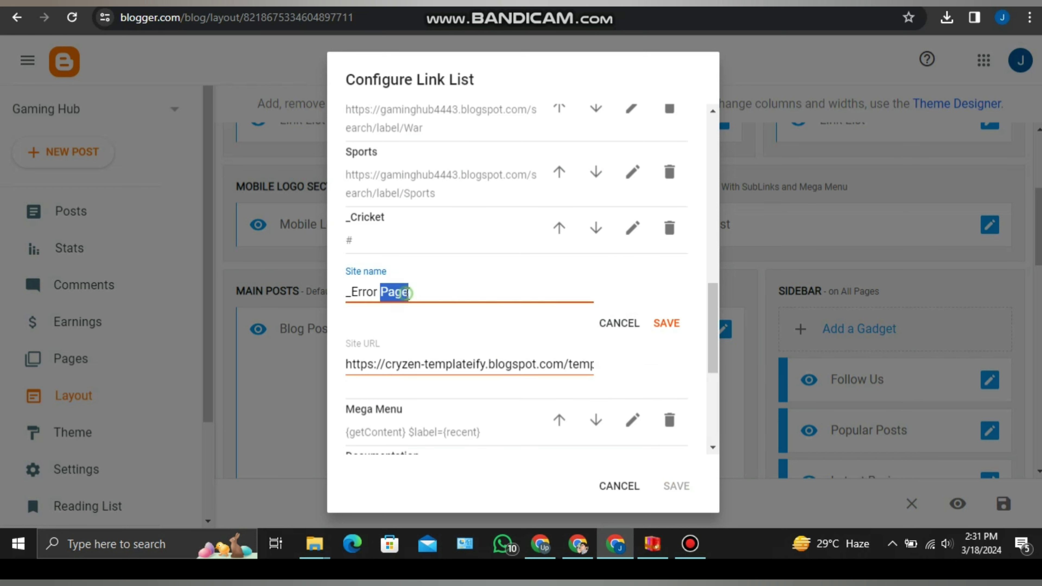
key("BackSpace")
key("BackSpace")
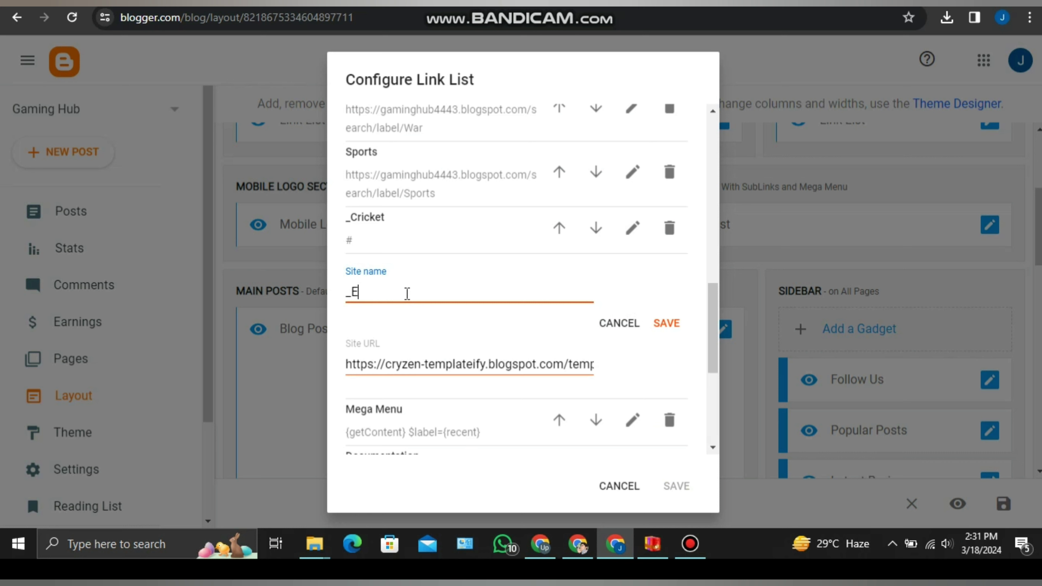
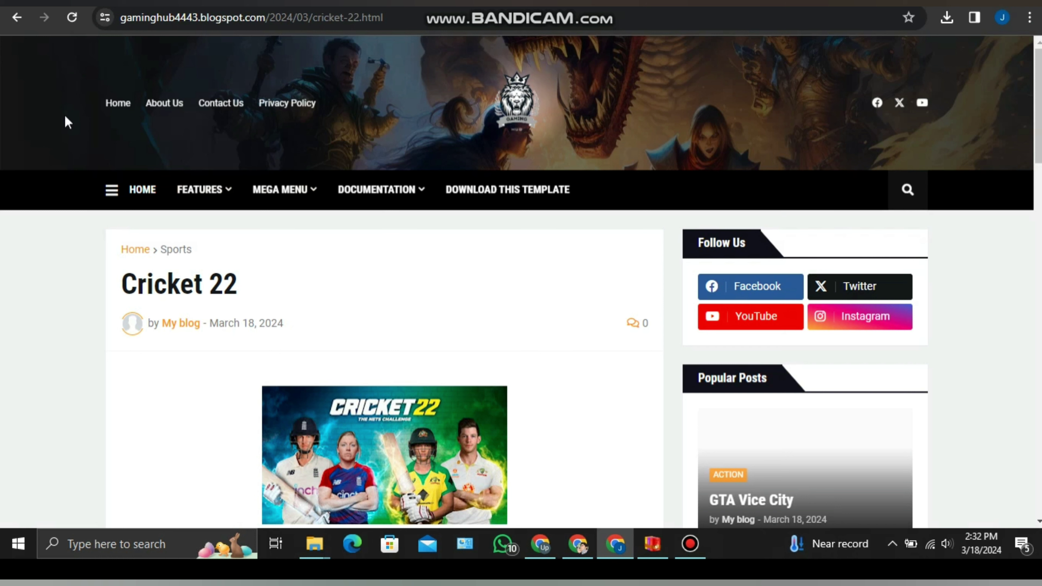
Reload the blog page and check the Action and Sci Fi category links in the header menu.
left_click(73, 23)
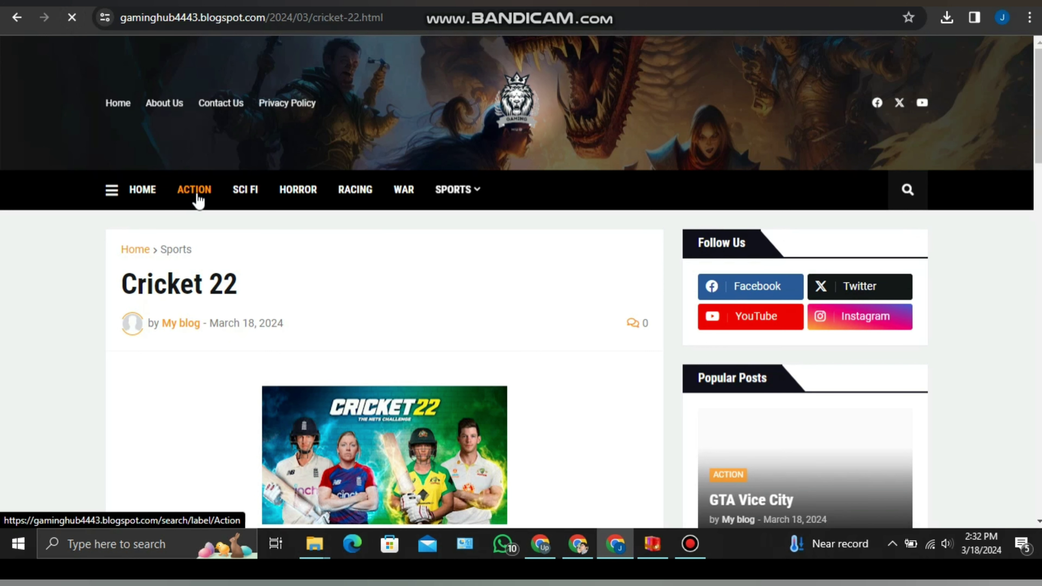
mouse_move(480, 205)
left_click(184, 198)
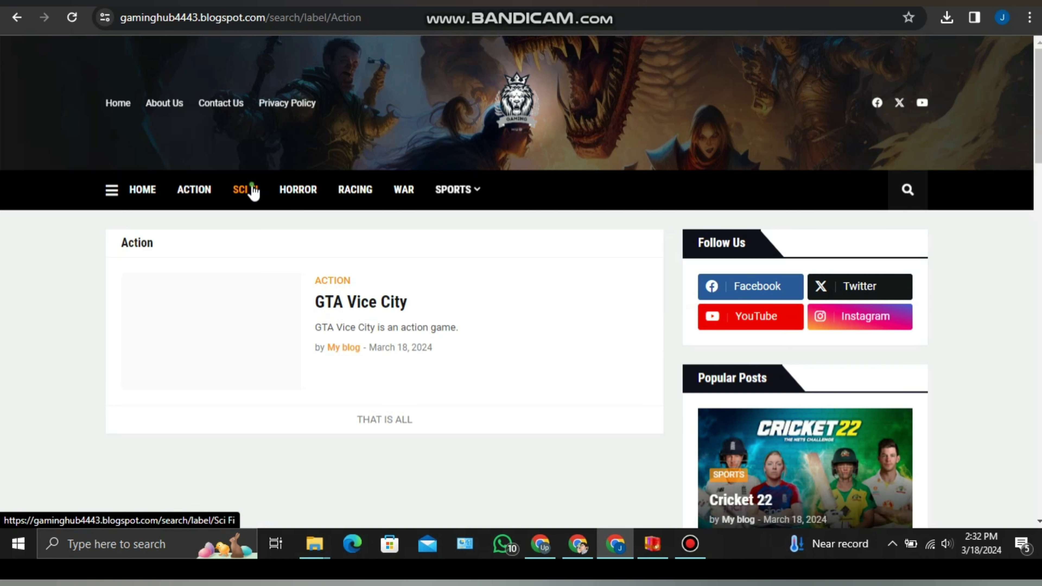
left_click(253, 190)
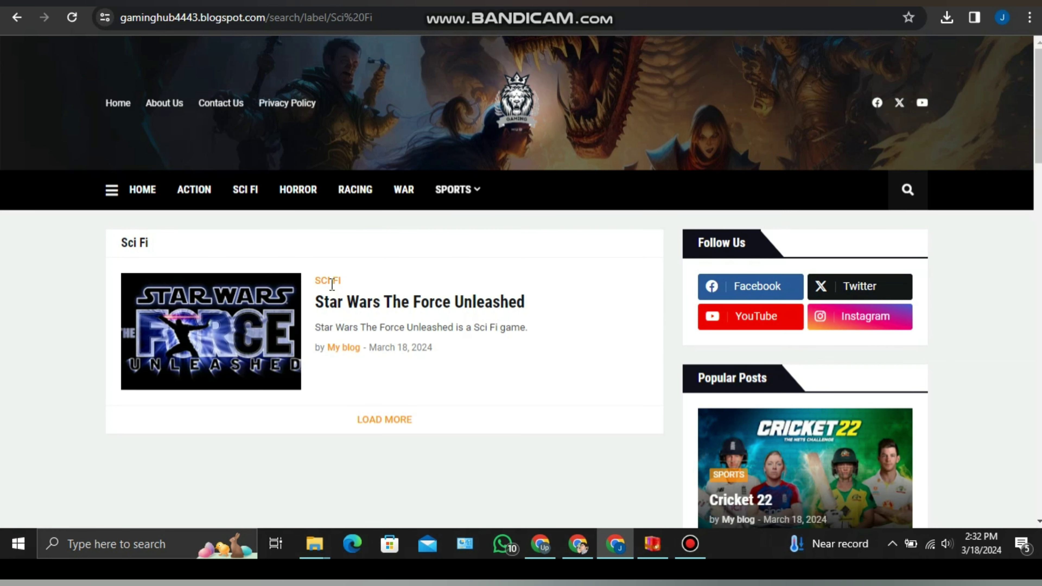
Open the Star Wars The Force Unleashed post, follow its Download Now link, and look through the linked download page.
left_click(365, 308)
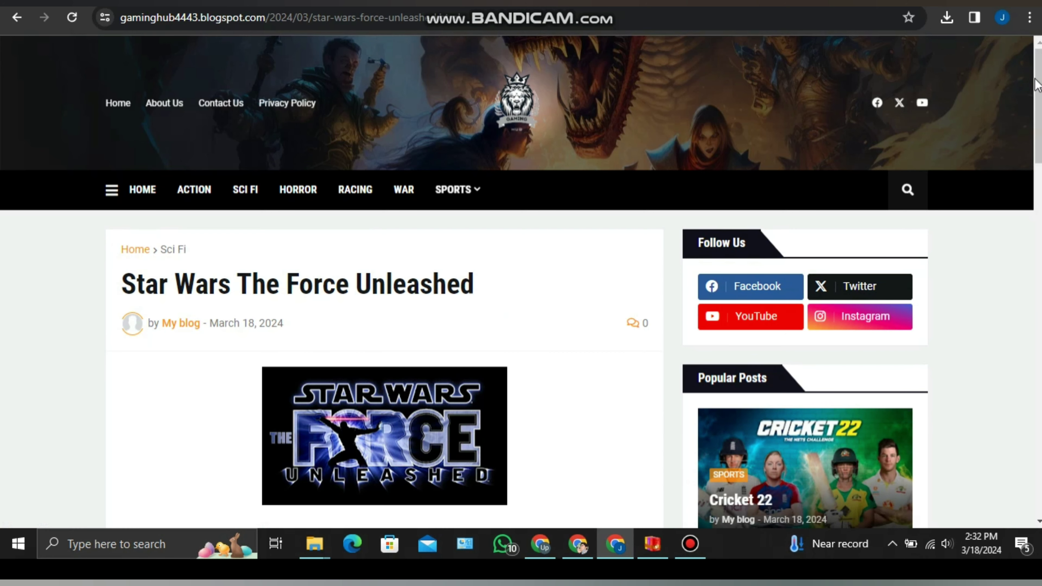
scroll(327, 234, "down", 10)
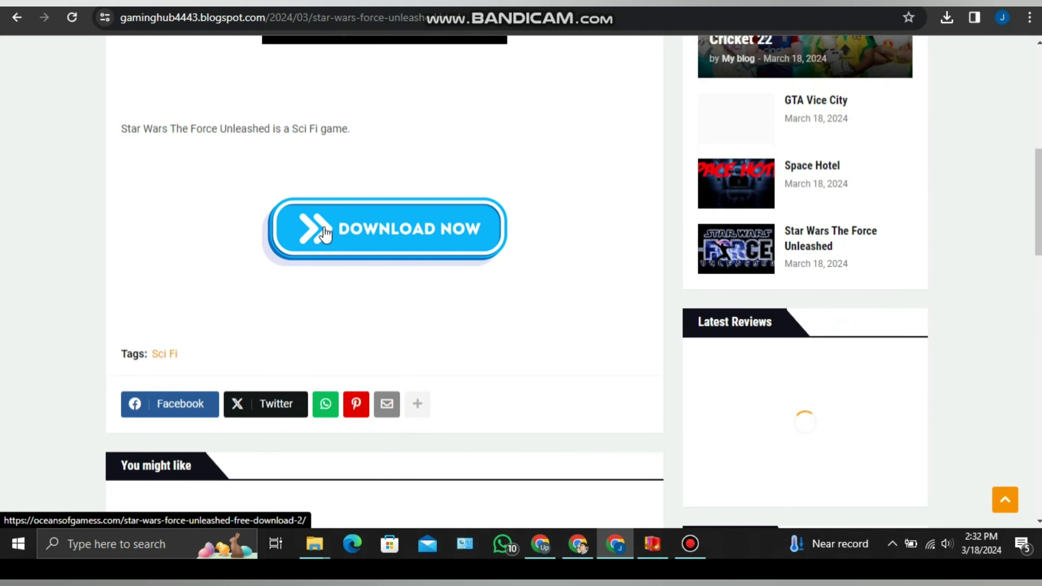
left_click(326, 234)
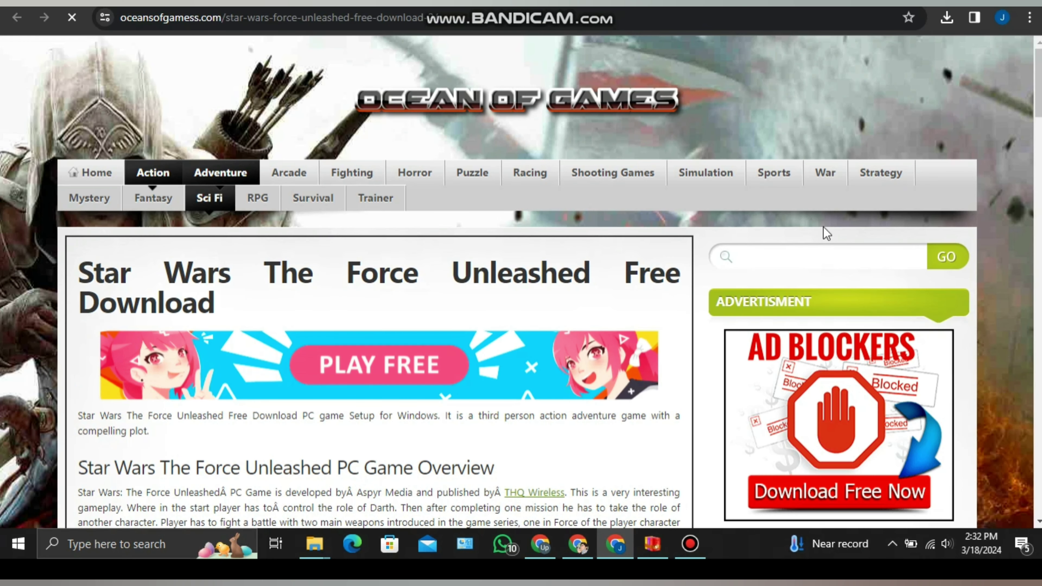
scroll(1025, 233, "down", 4)
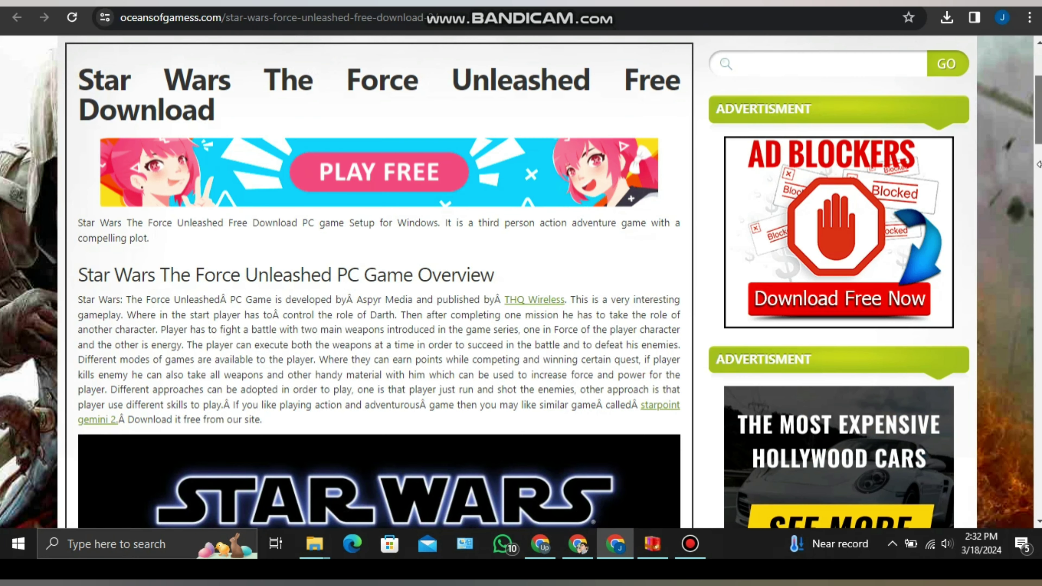
scroll(1027, 342, "down", 20)
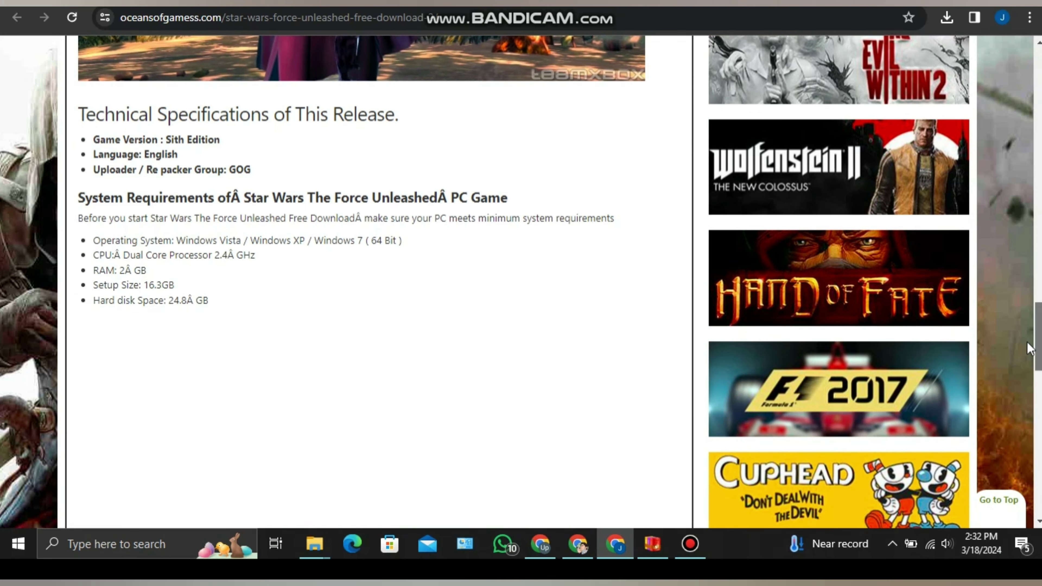
scroll(1015, 128, "up", 20)
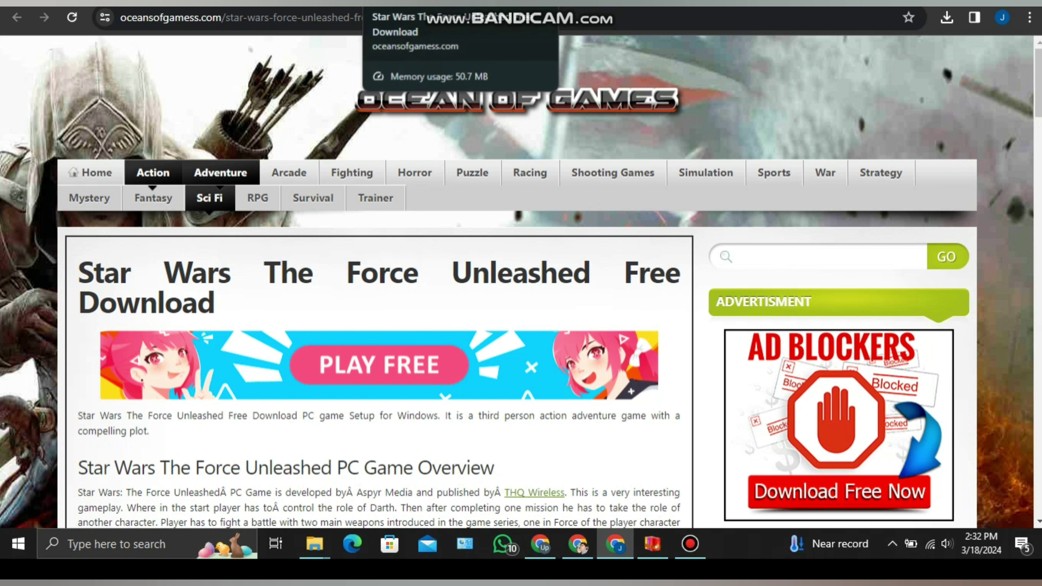
Return to the Star Wars post on the blog and review the page from its header to the footer.
key("ctrl+Tab")
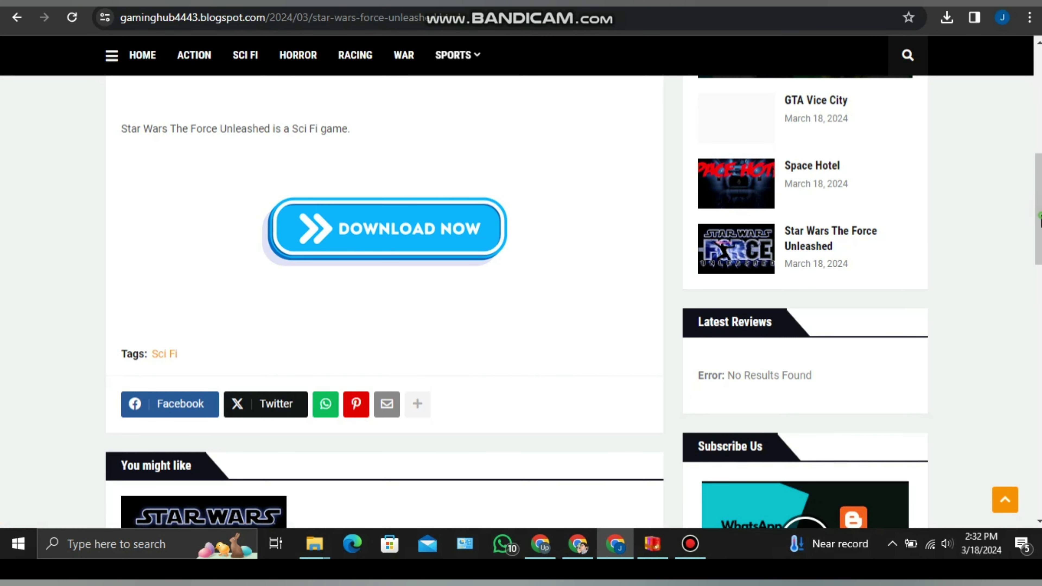
left_click_drag(1040, 217, 1025, 80)
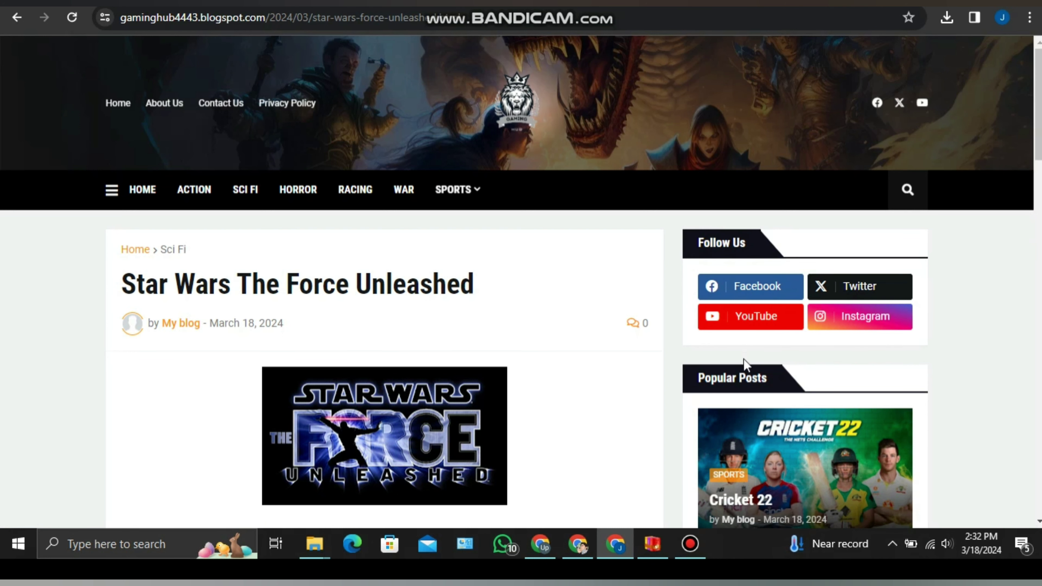
left_click_drag(1036, 104, 1040, 503)
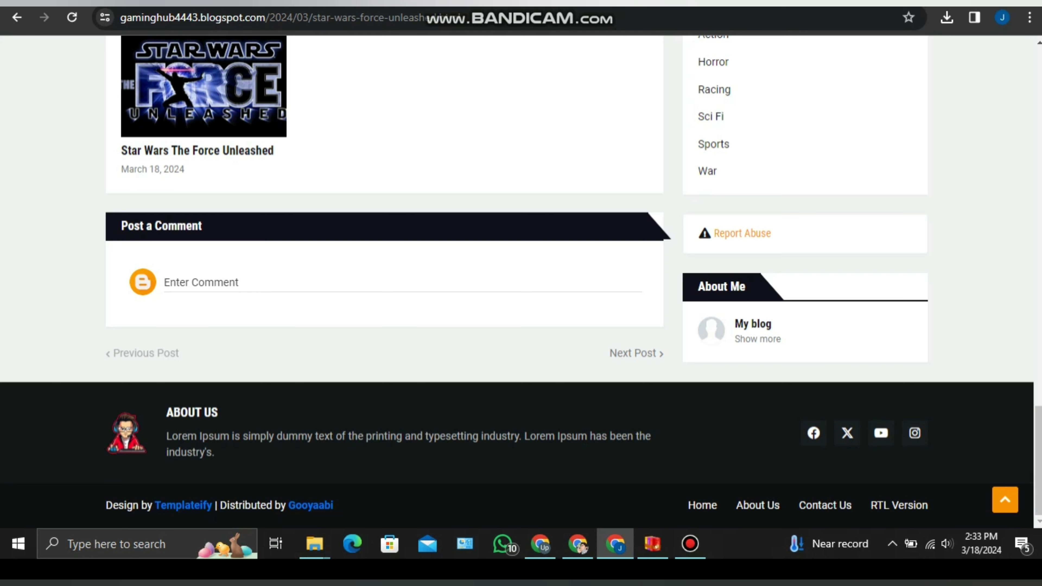
Return to the Blogger layout, review the Blog Posts gadget's settings in the main posts section, and close them without saving.
key("alt+Left")
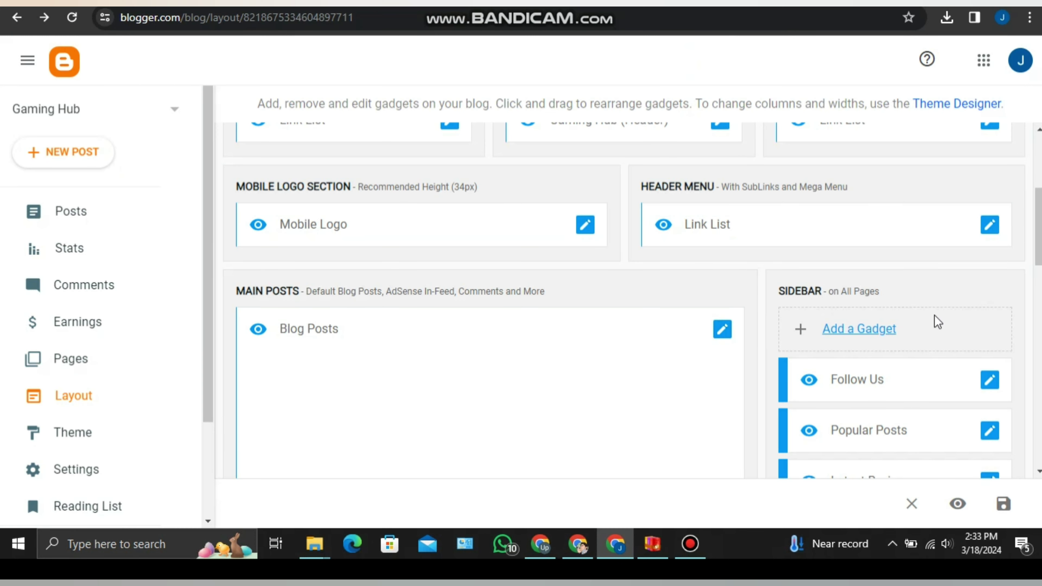
scroll(1037, 244, "down", 3)
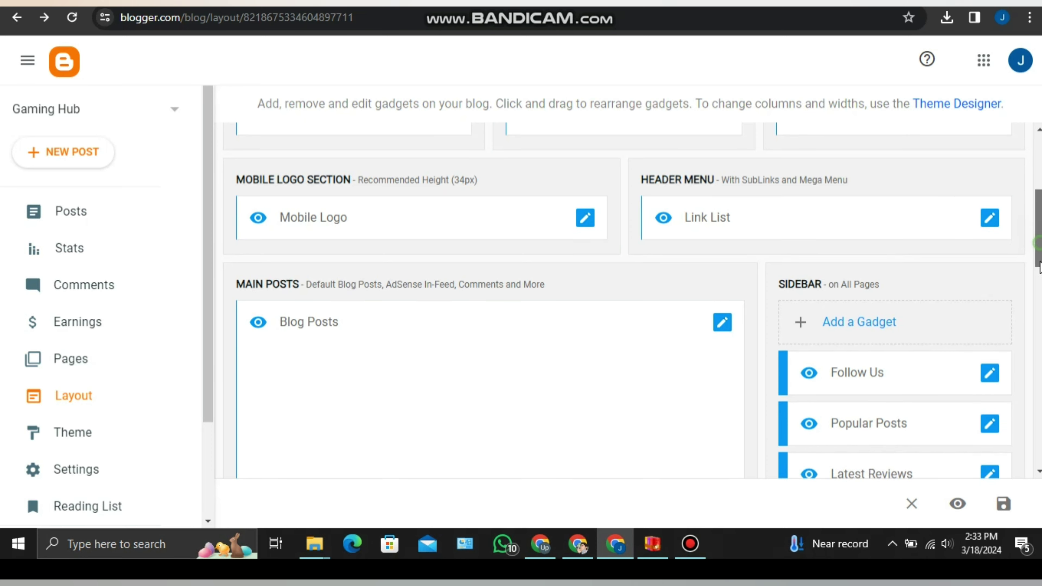
left_click(723, 193)
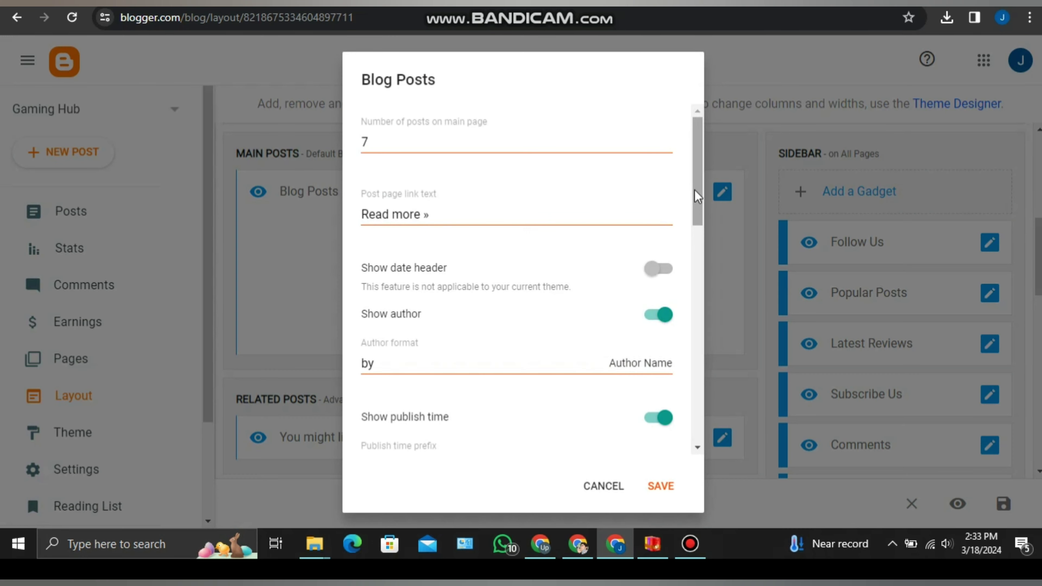
scroll(697, 184, "down", 2)
scroll(694, 175, "up", 2)
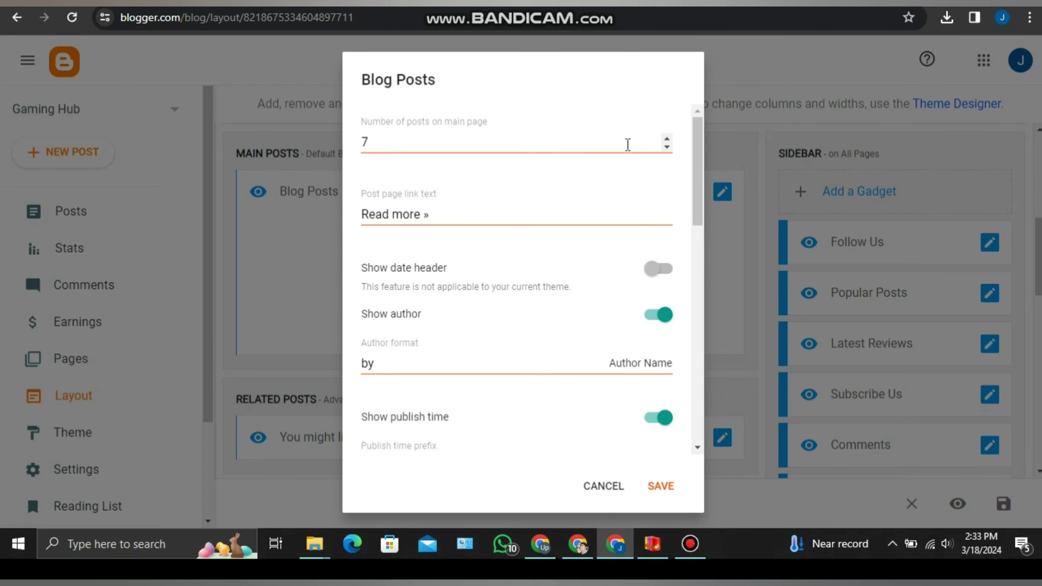
left_click_drag(698, 187, 672, 405)
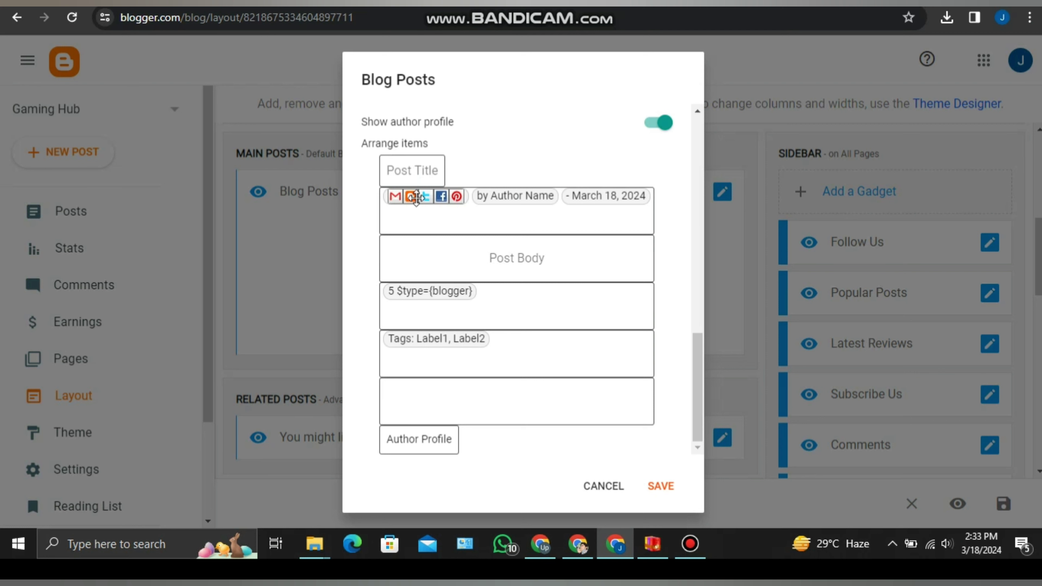
left_click(585, 495)
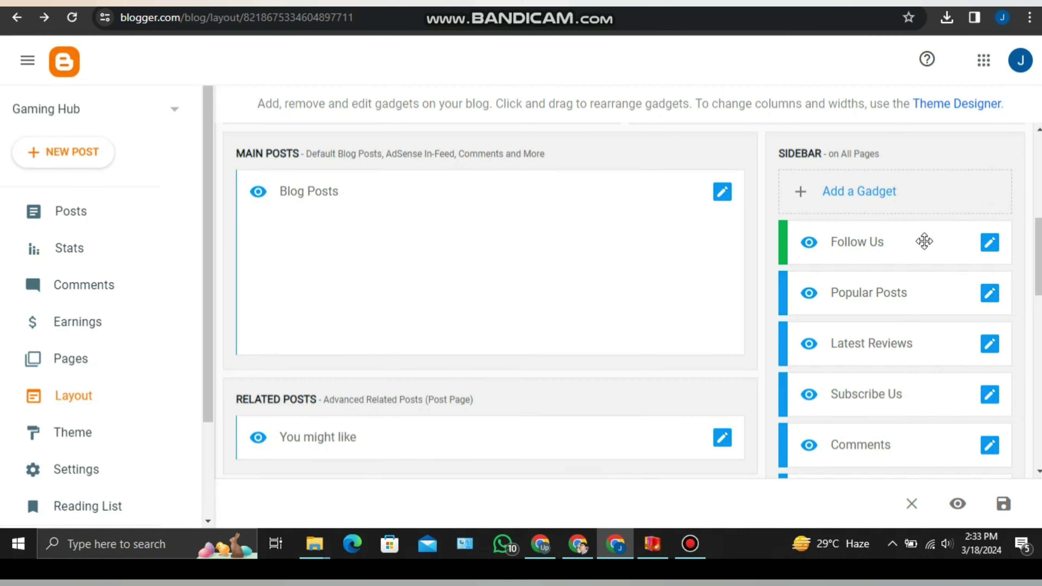
In the sidebar's Follow Us gadget, set the facebook item's URL to # and save the item.
left_click(983, 247)
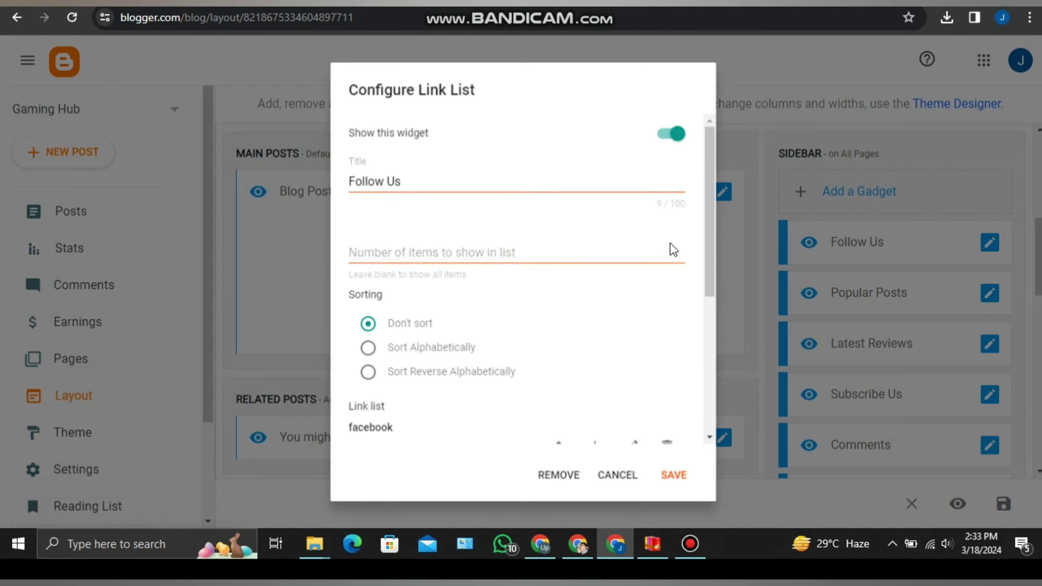
left_click(708, 248)
scroll(704, 312, "down", 6)
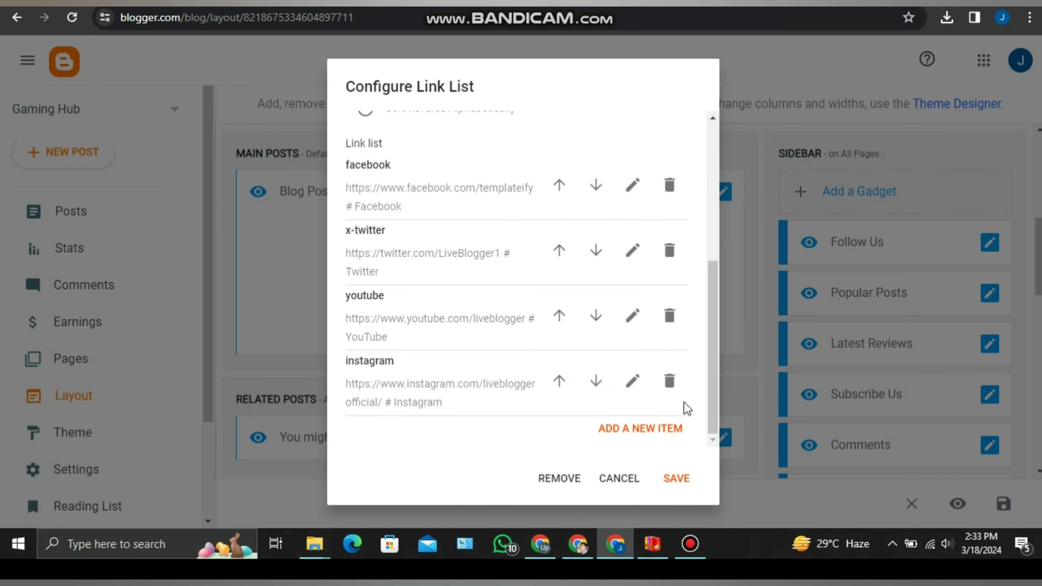
left_click(634, 188)
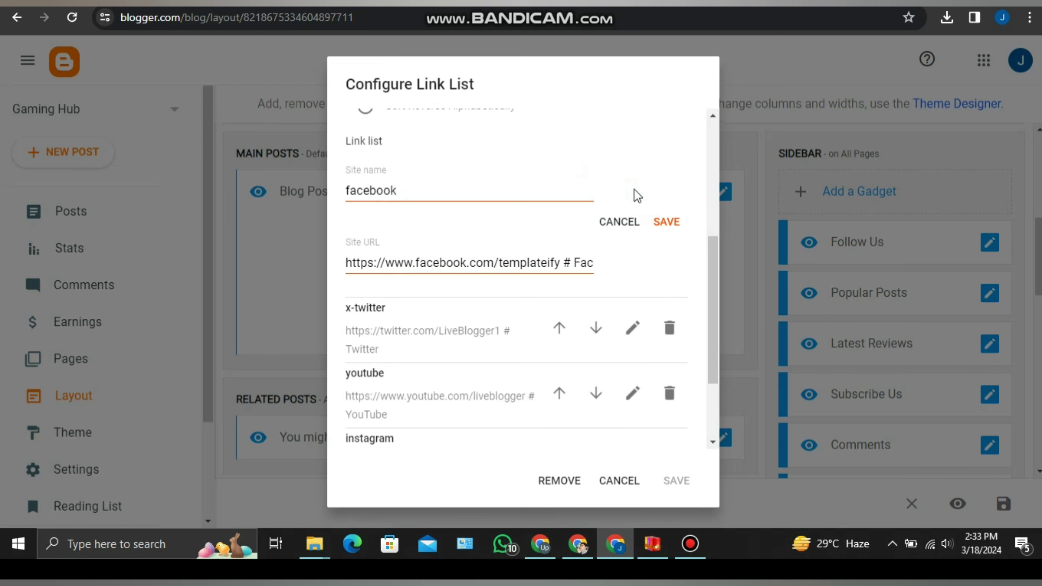
left_click(501, 263)
key("ctrl+a")
type("#")
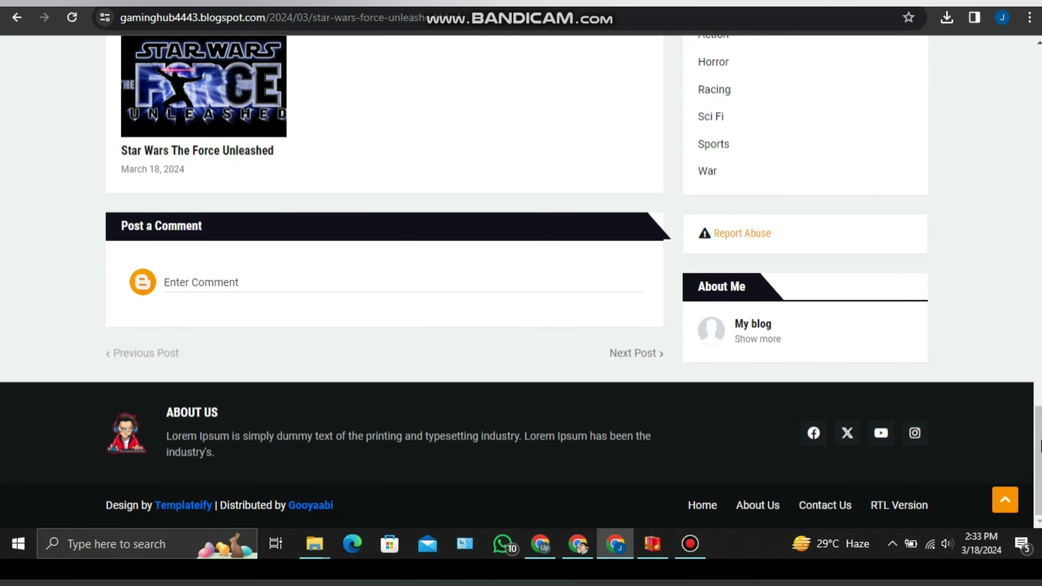
scroll(778, 131, "up", 15)
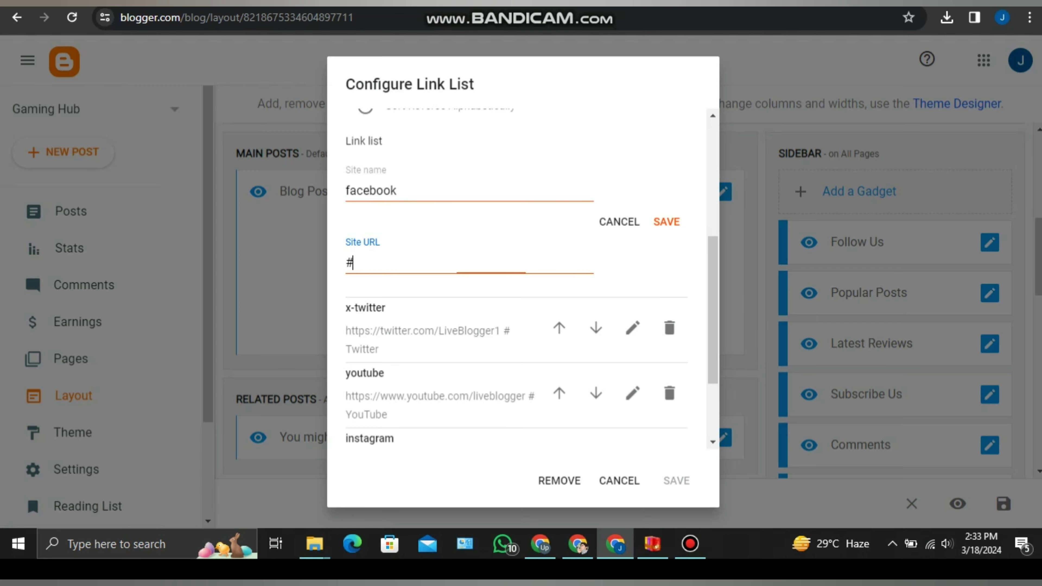
left_click(665, 223)
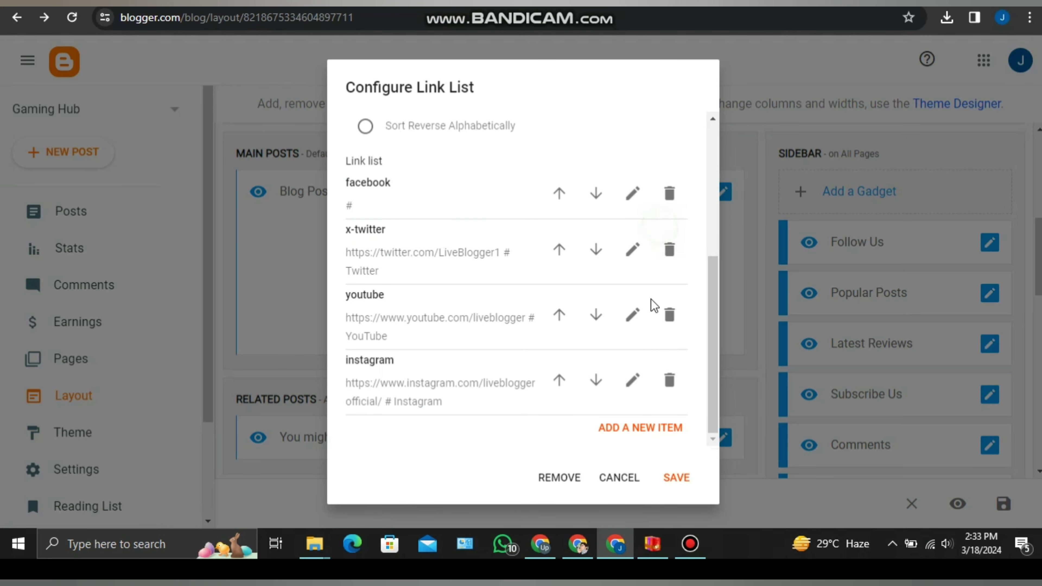
Set the x-twitter item's URL to # in the link list and save the Follow Us gadget.
left_click(635, 247)
triple_click(454, 329)
type("#")
key("Return")
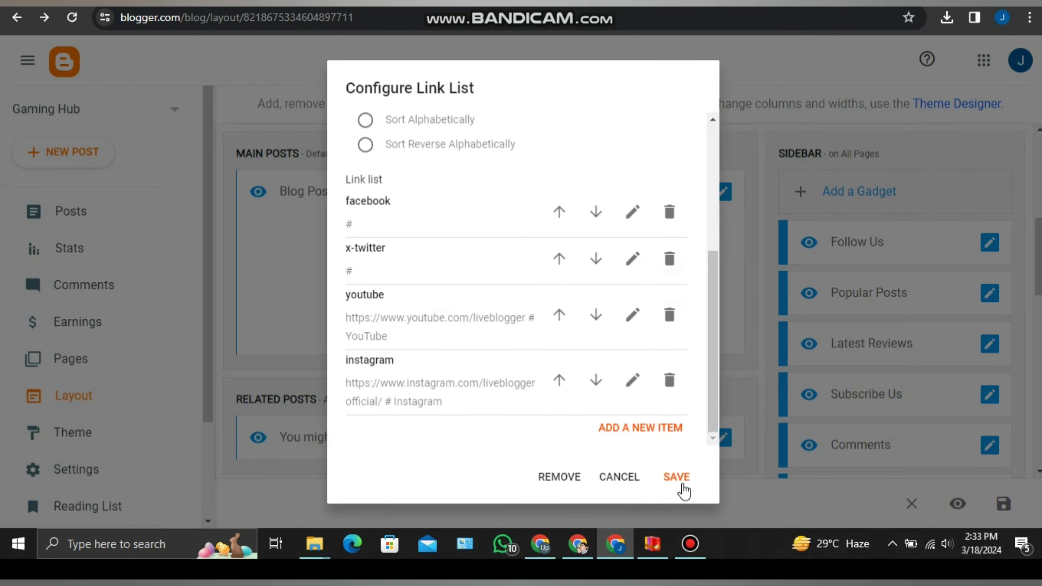
left_click(678, 479)
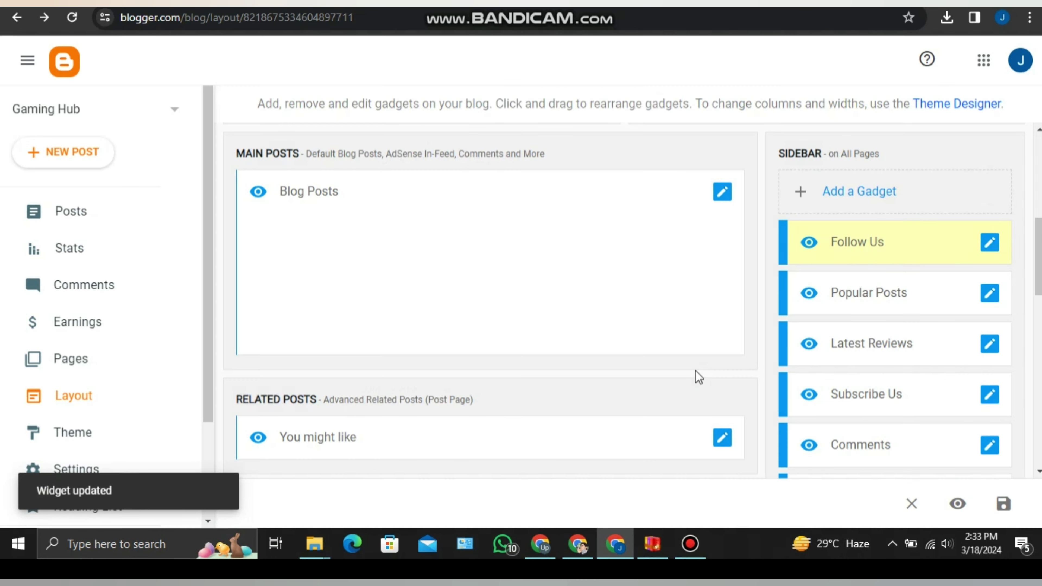
Review the sidebar's Popular Posts gadget settings, compare them with the sidebar on the Star Wars post, and close them without saving.
left_click(990, 295)
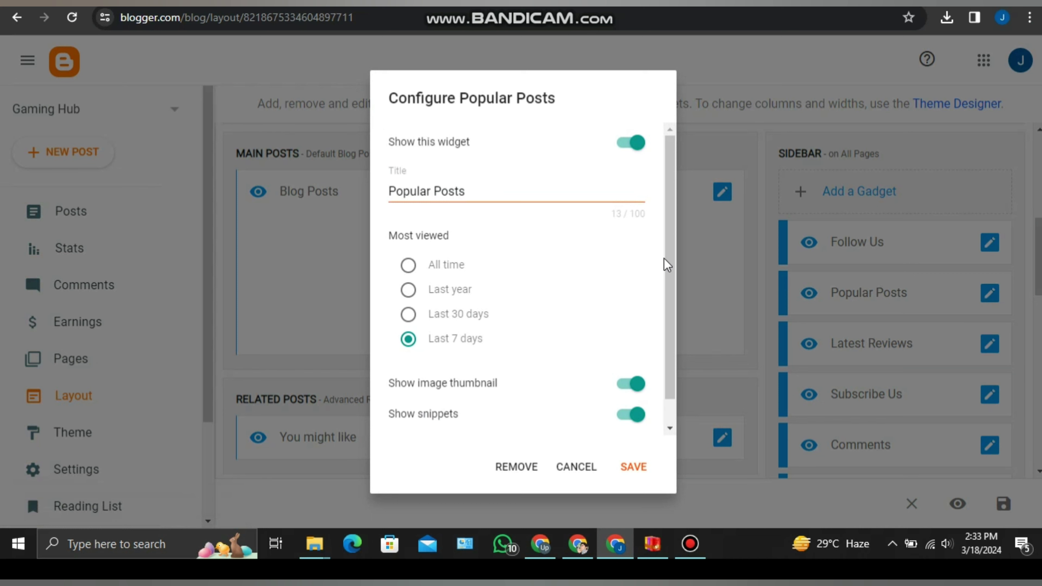
scroll(663, 263, "down", 1)
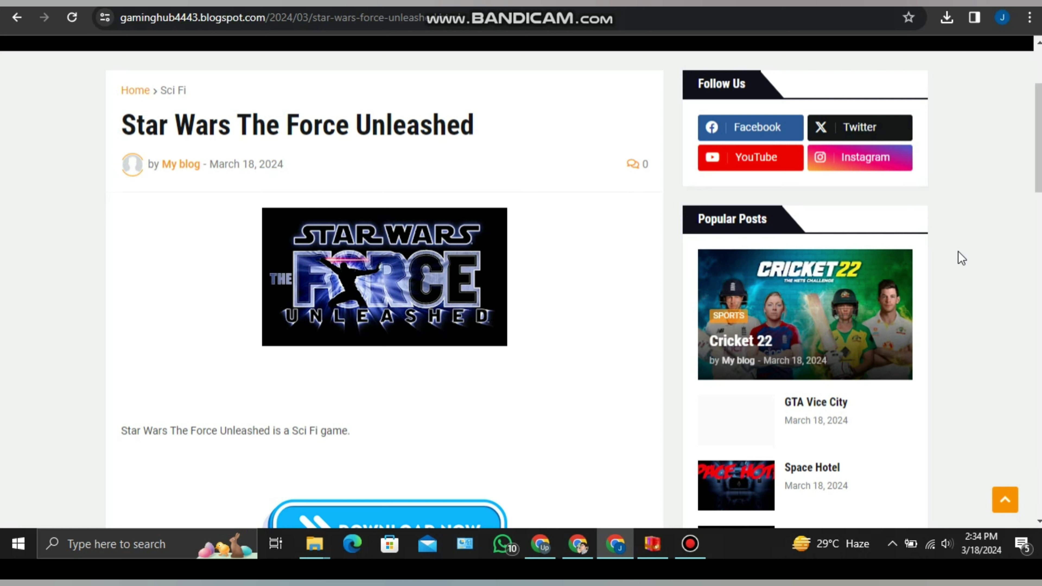
scroll(1038, 228, "down", 7)
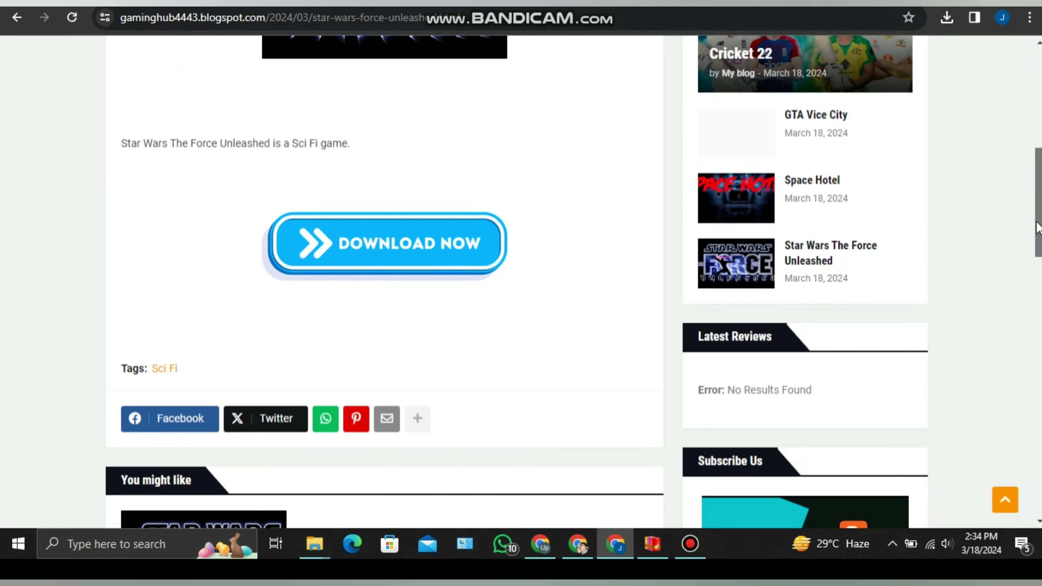
scroll(835, 164, "up", 2)
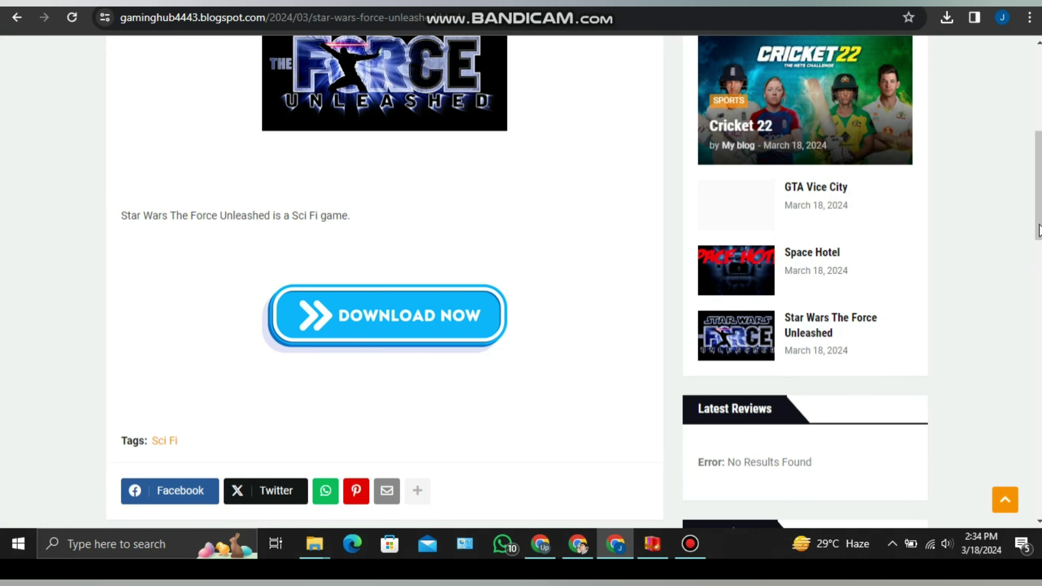
left_click_drag(1039, 232, 1040, 256)
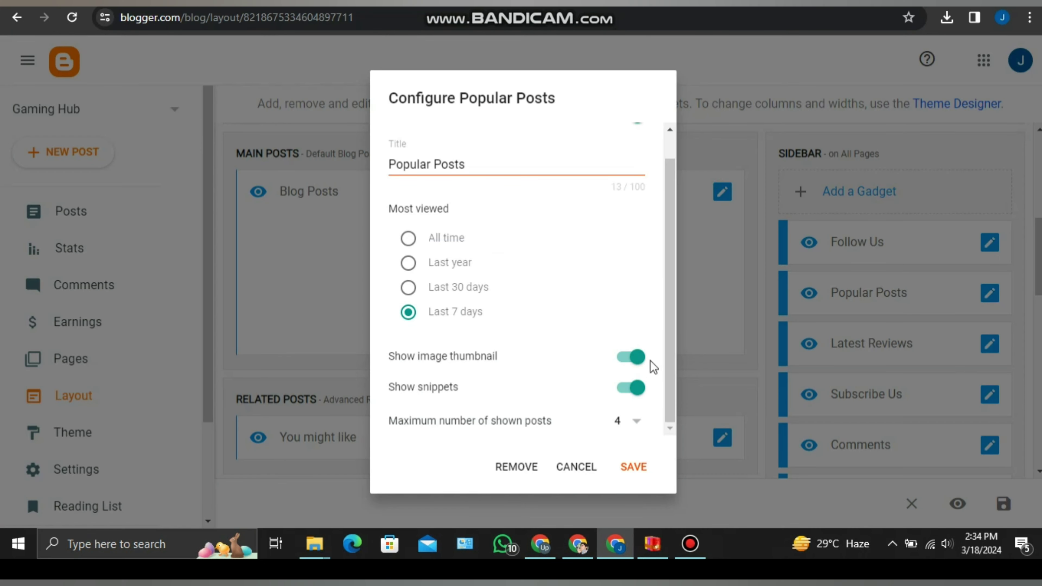
left_click(572, 468)
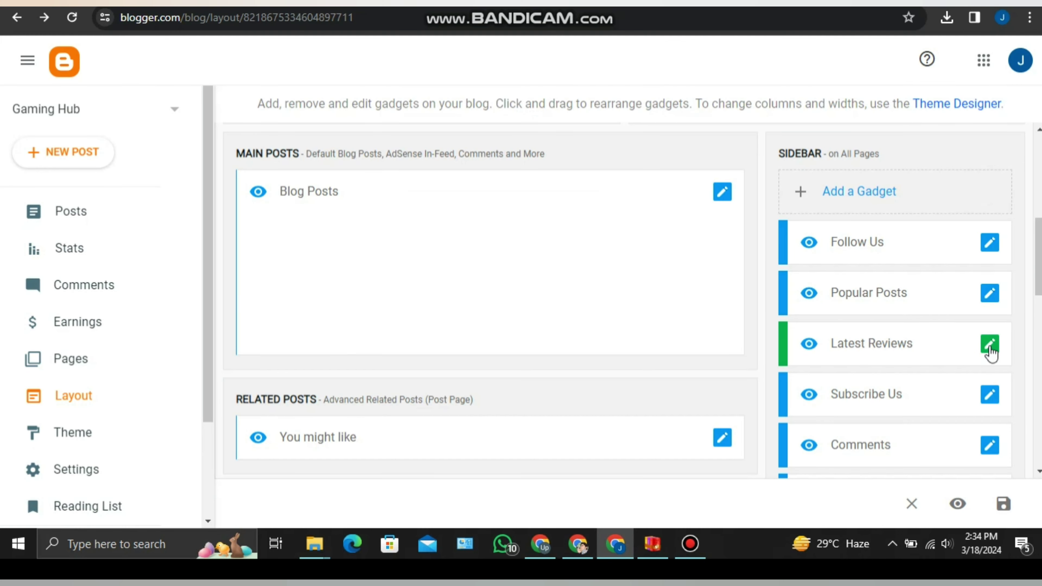
Hide and save the sidebar's Latest Reviews gadget, and reload the Star Wars post to check its sidebar.
left_click(991, 345)
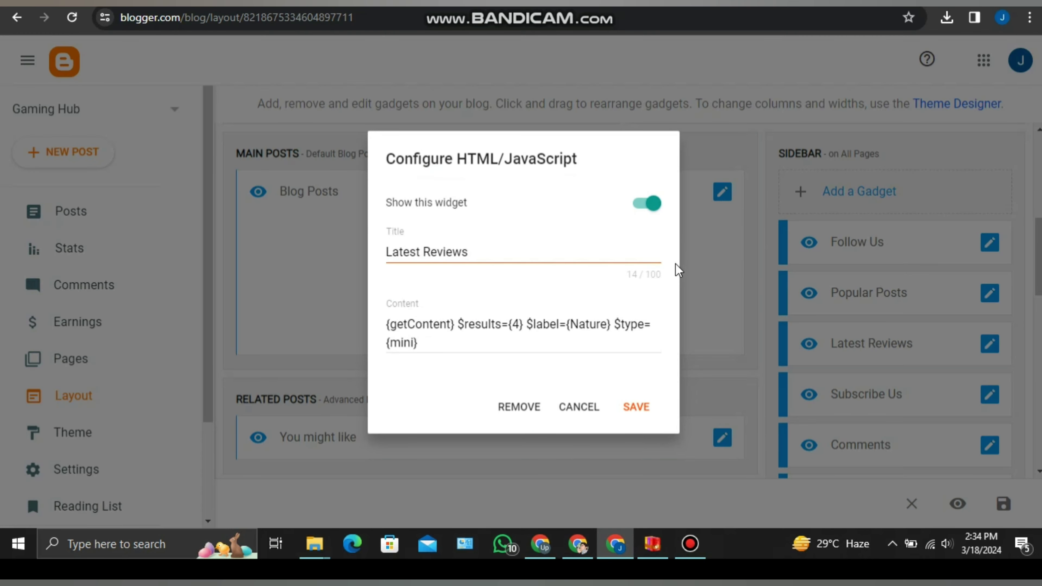
left_click(653, 205)
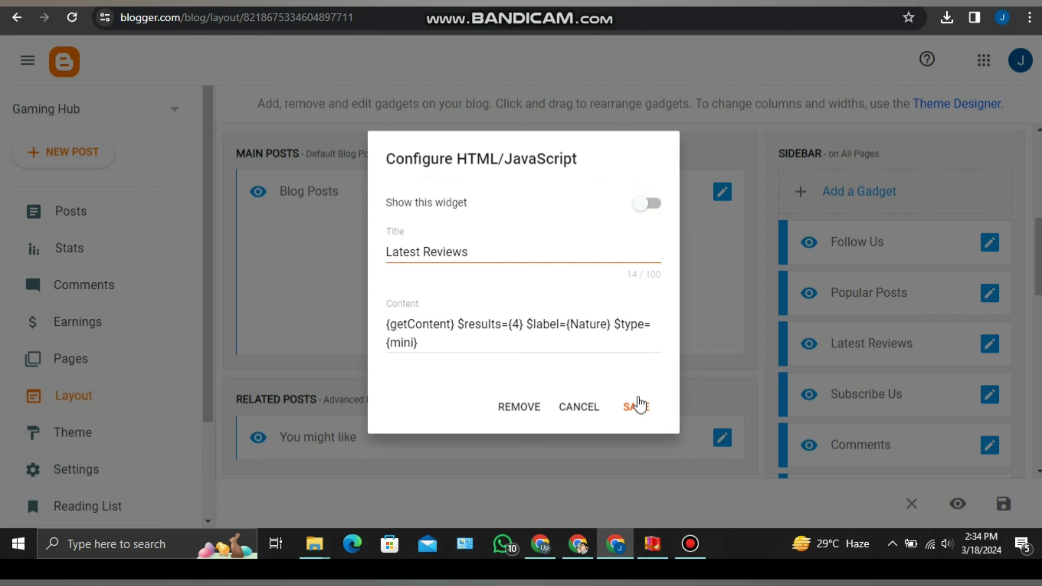
left_click(639, 405)
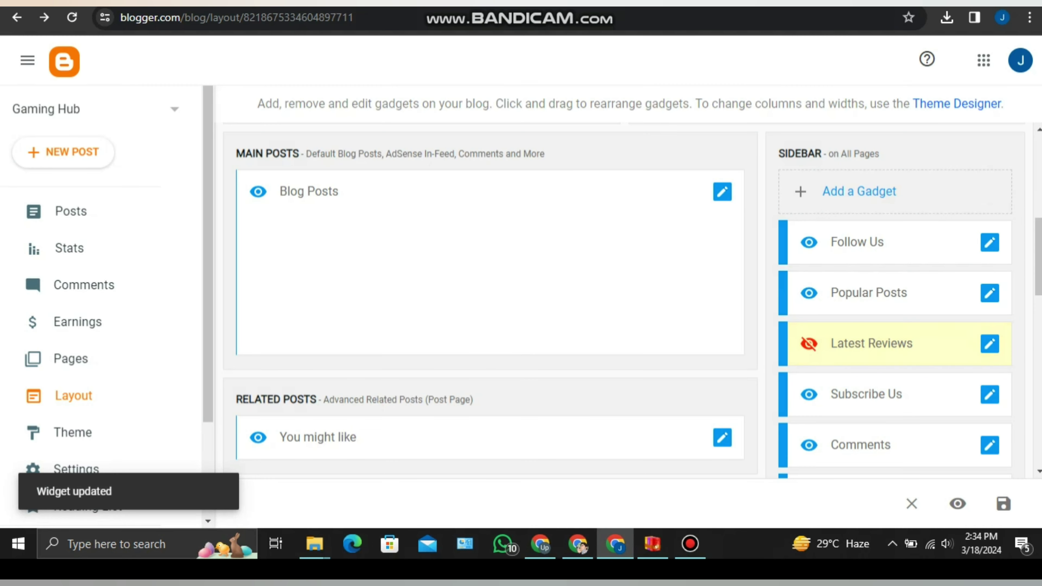
left_click(221, 3)
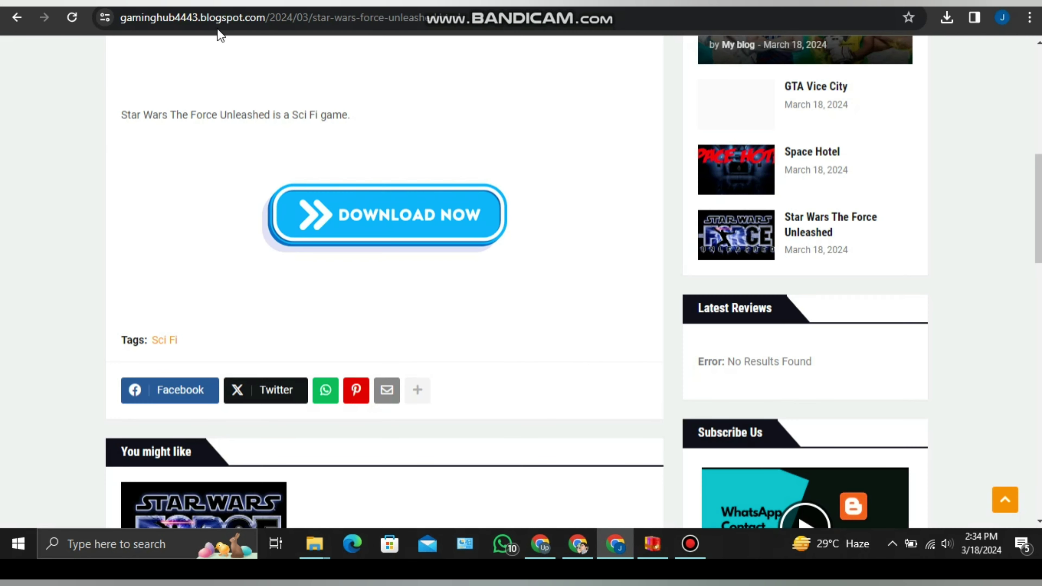
left_click(74, 20)
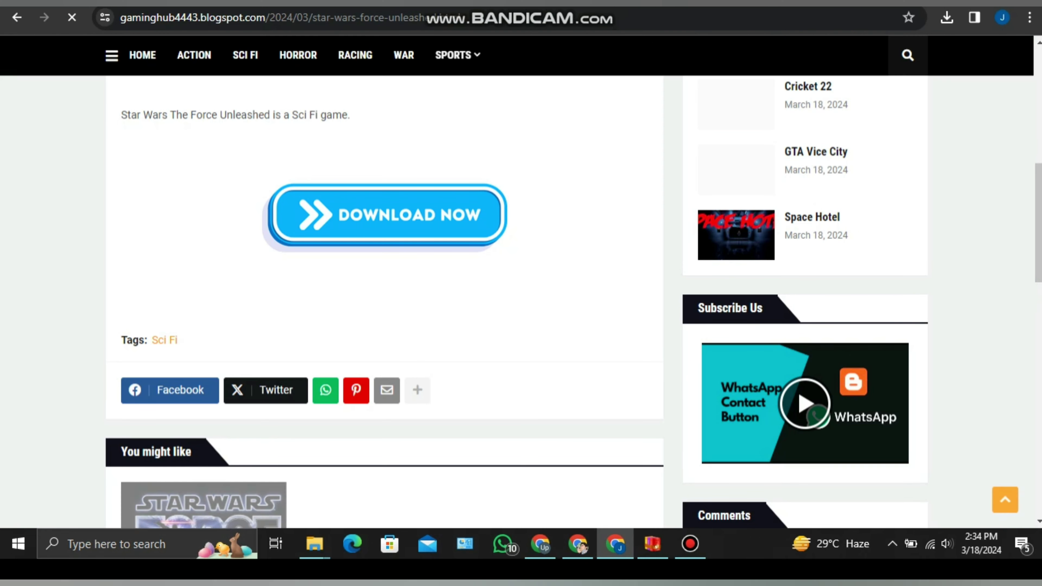
Return to the Blogger layout, hide and save the Subscribe Us gadget, and reload the Star Wars post.
key("ctrl+tab")
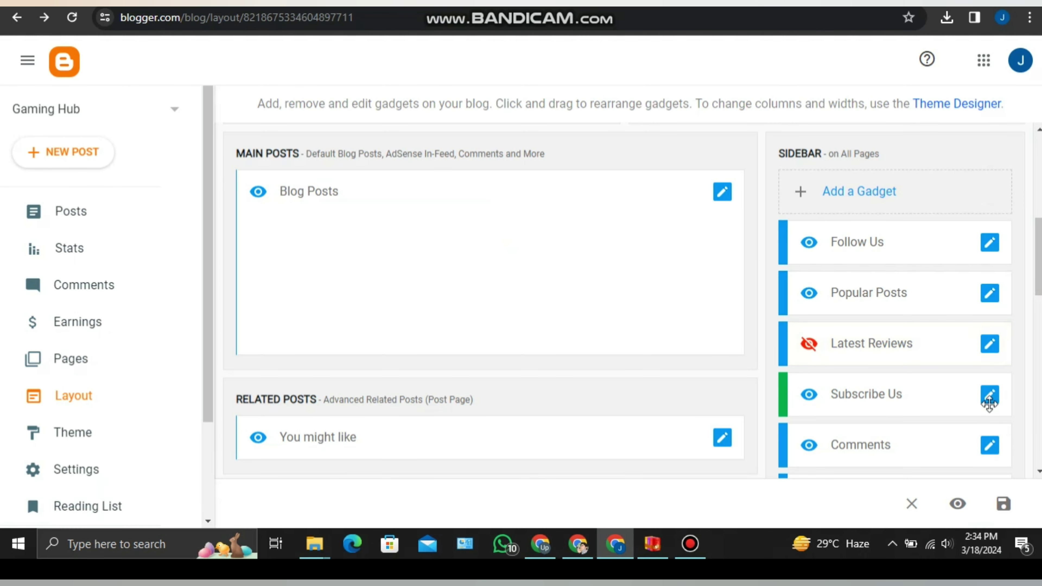
left_click(989, 396)
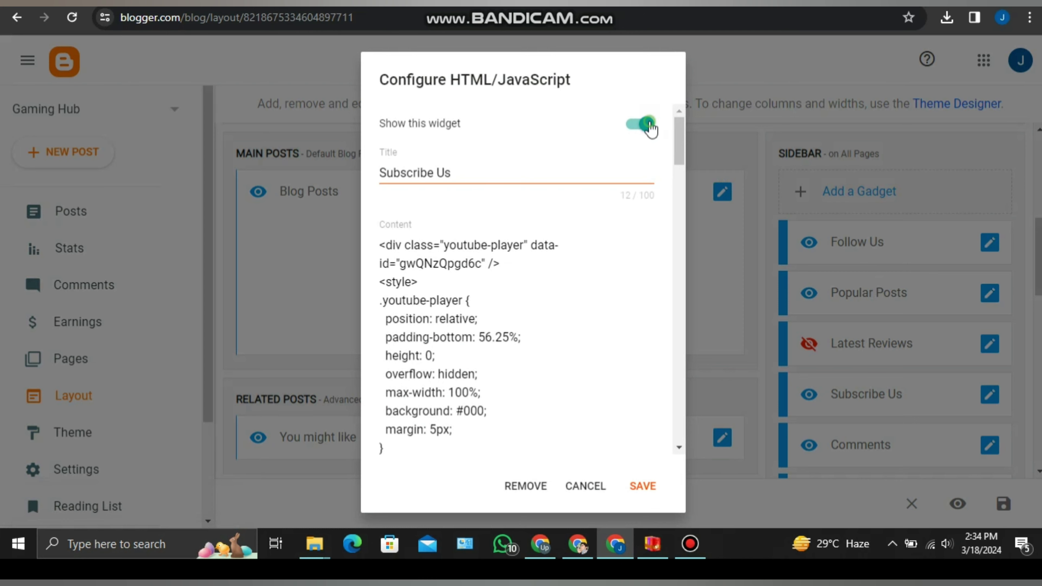
left_click(650, 130)
left_click(661, 487)
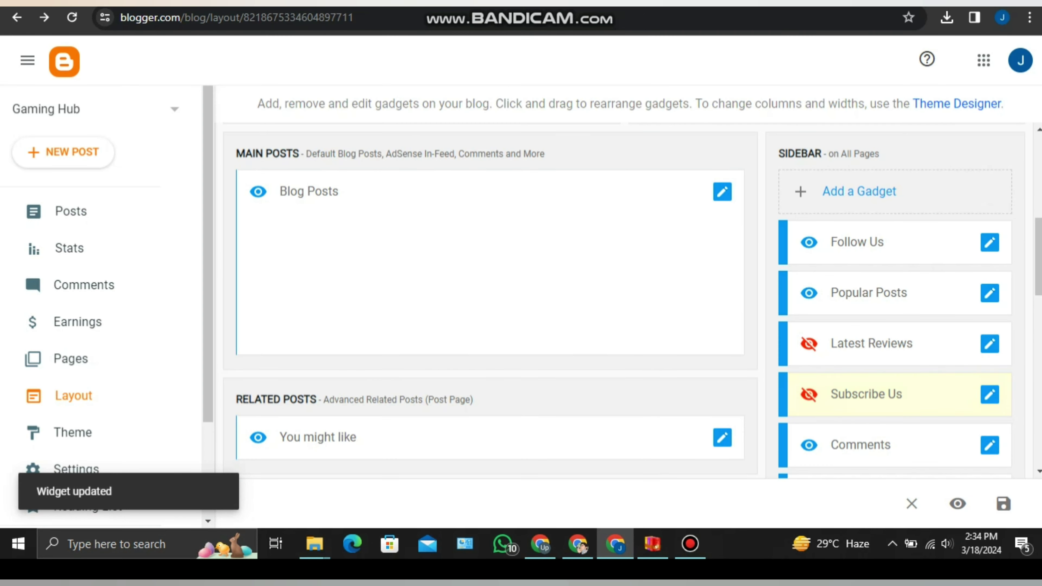
key("ctrl+Tab")
left_click(72, 18)
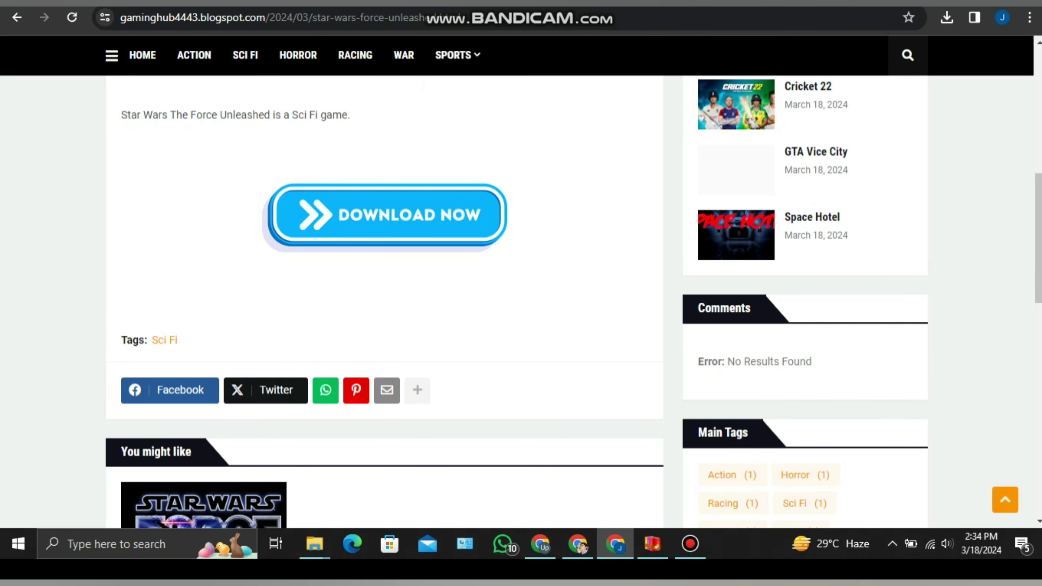
Return to the Blogger layout and set the sidebar's Main Tags gadget to show Selected Labels.
key("ctrl+shift+Tab")
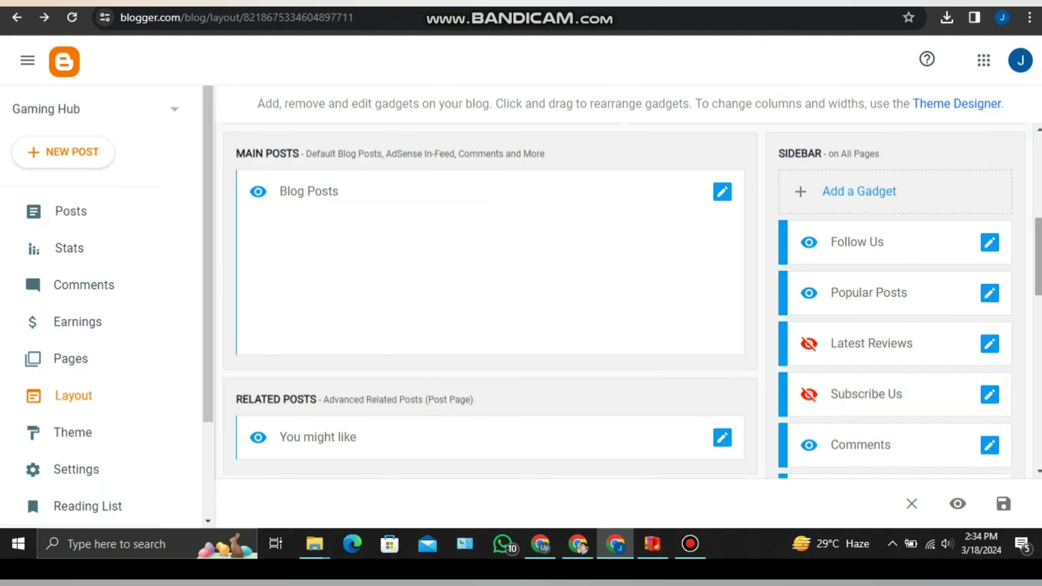
scroll(509, 244, "down", 5)
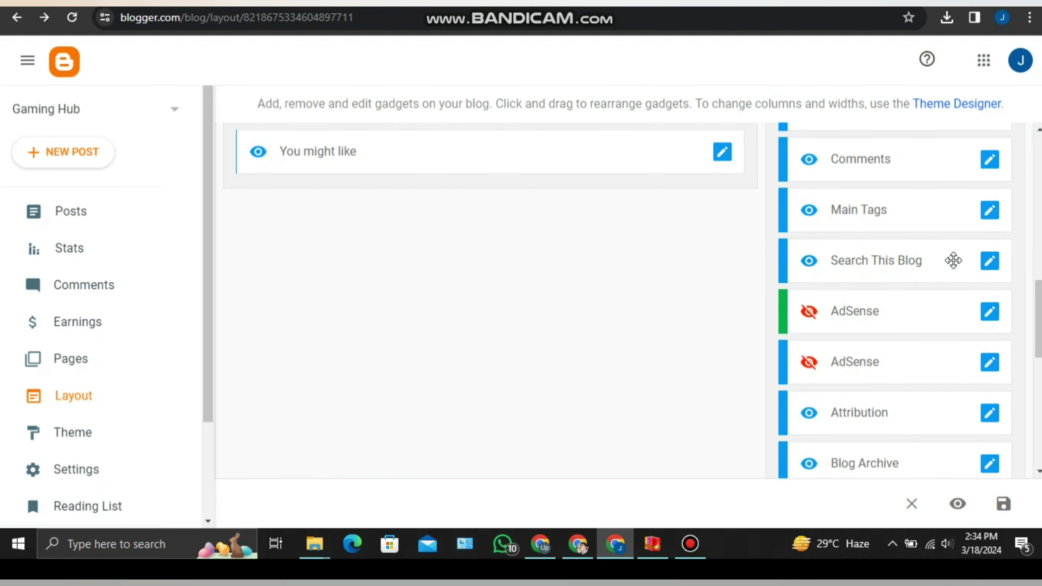
left_click(990, 211)
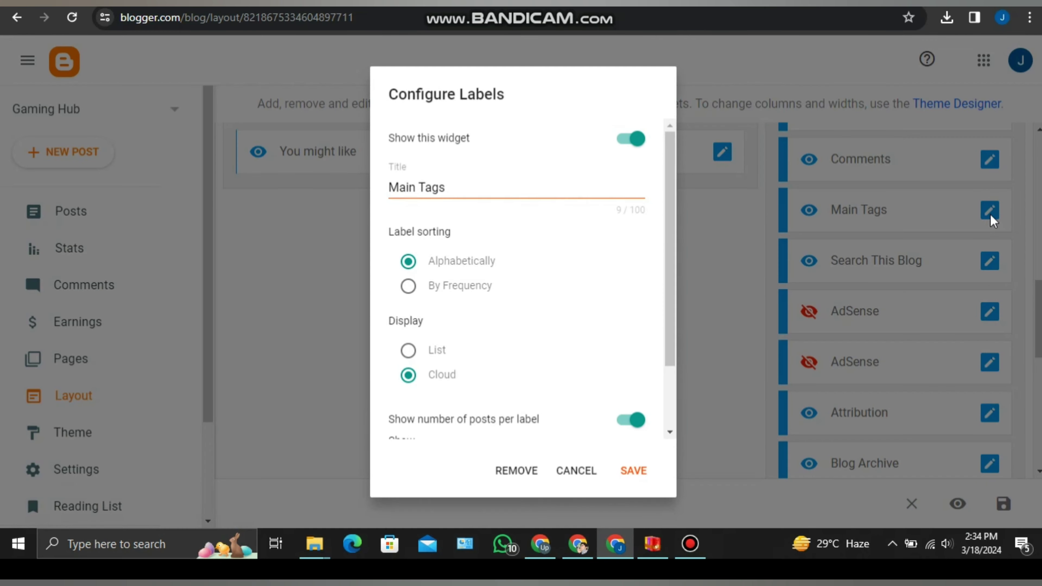
scroll(657, 326, "down", 2)
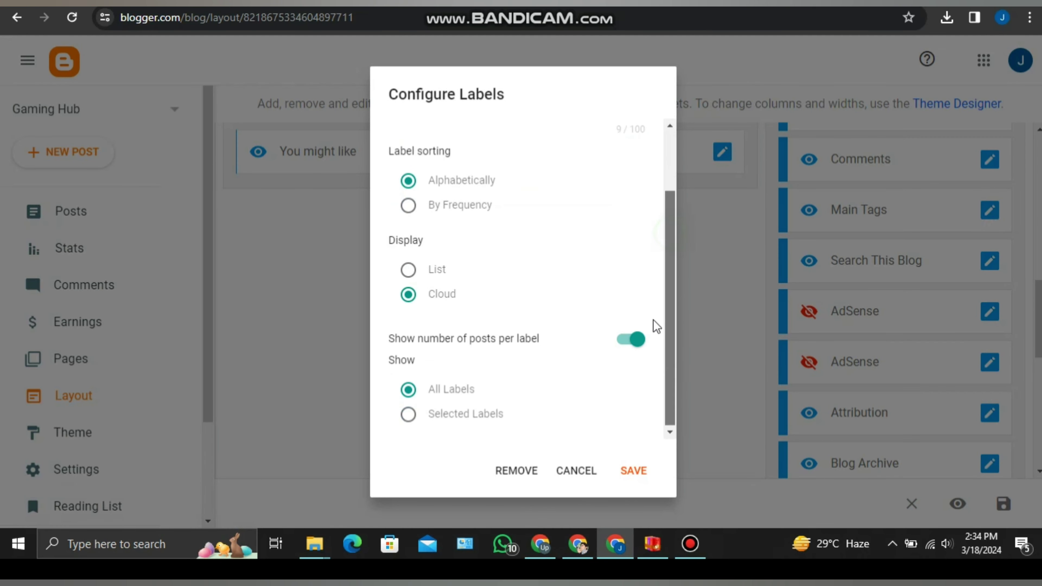
scroll(659, 317, "up", 2)
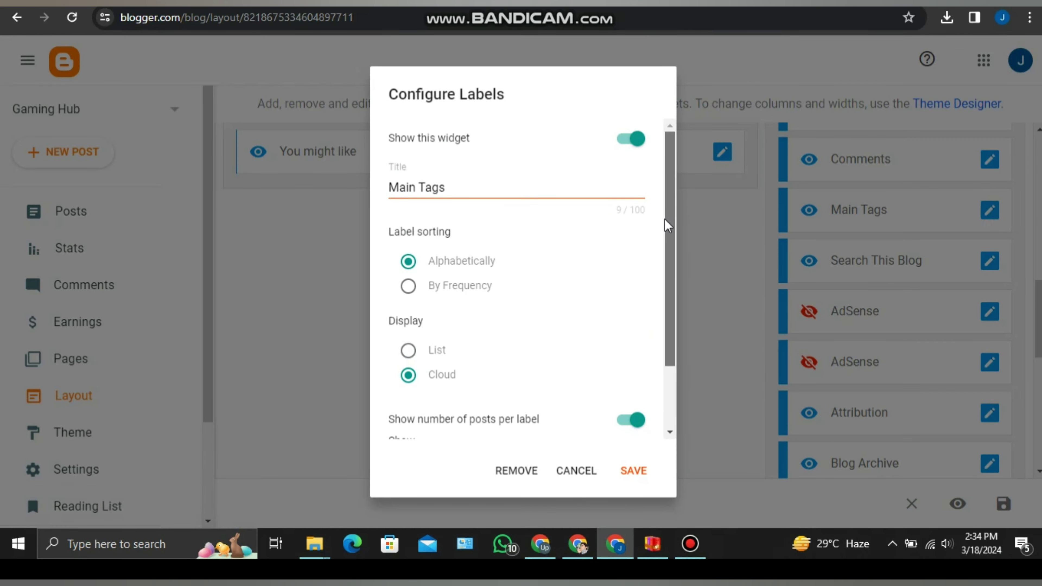
scroll(665, 238, "down", 2)
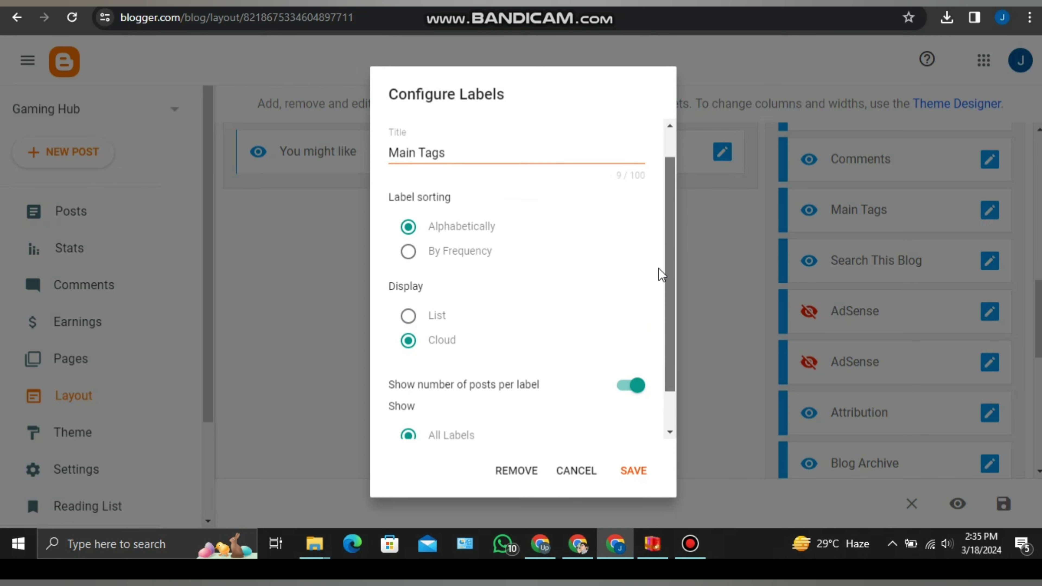
left_click(447, 421)
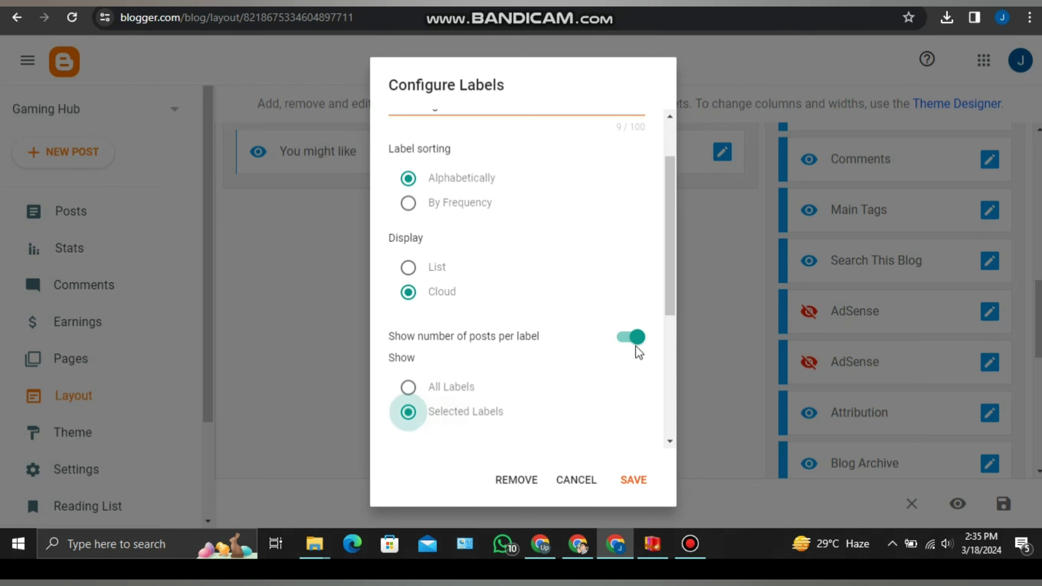
Exclude the Horror, Racing and Sci Fi labels from the Main Tags gadget and save it.
scroll(663, 361, "down", 3)
scroll(661, 386, "down", 3)
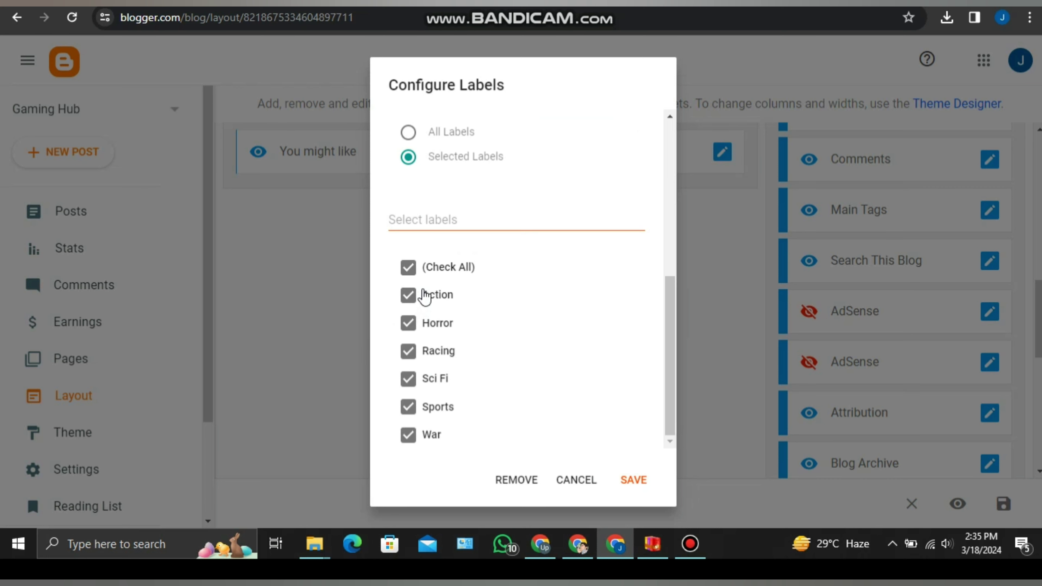
left_click(429, 322)
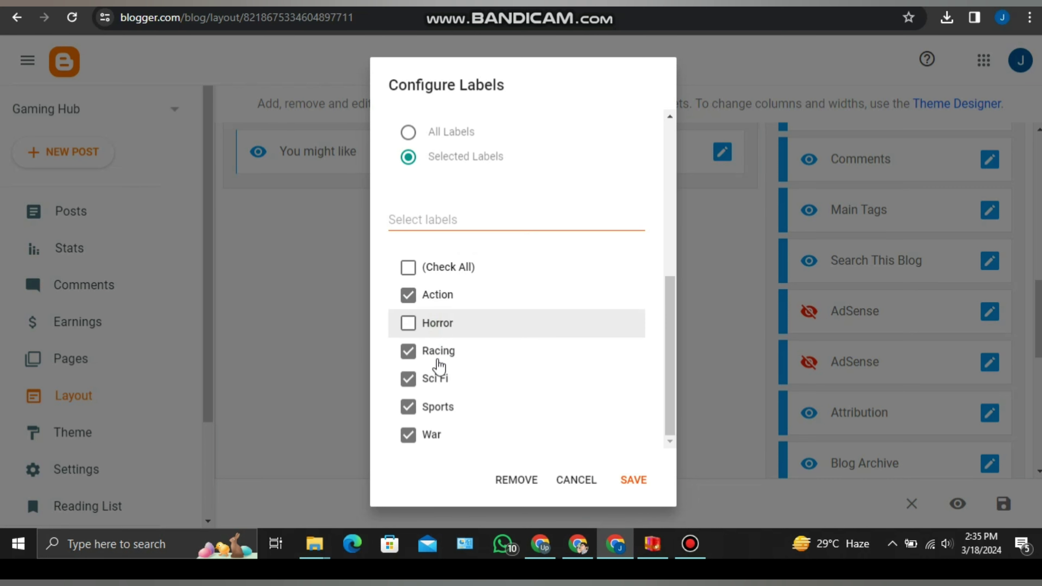
left_click(438, 357)
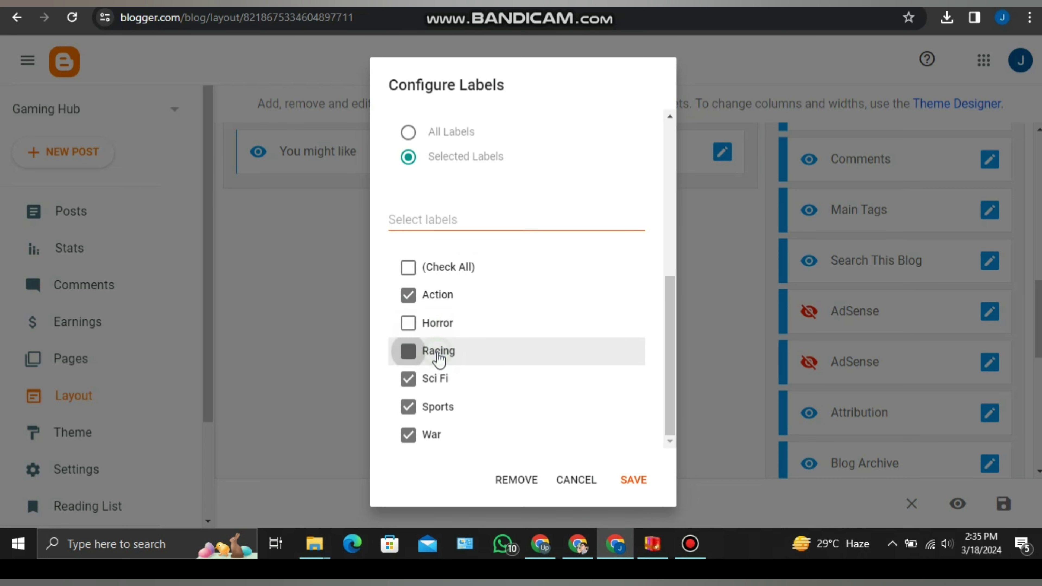
left_click(438, 382)
left_click(640, 481)
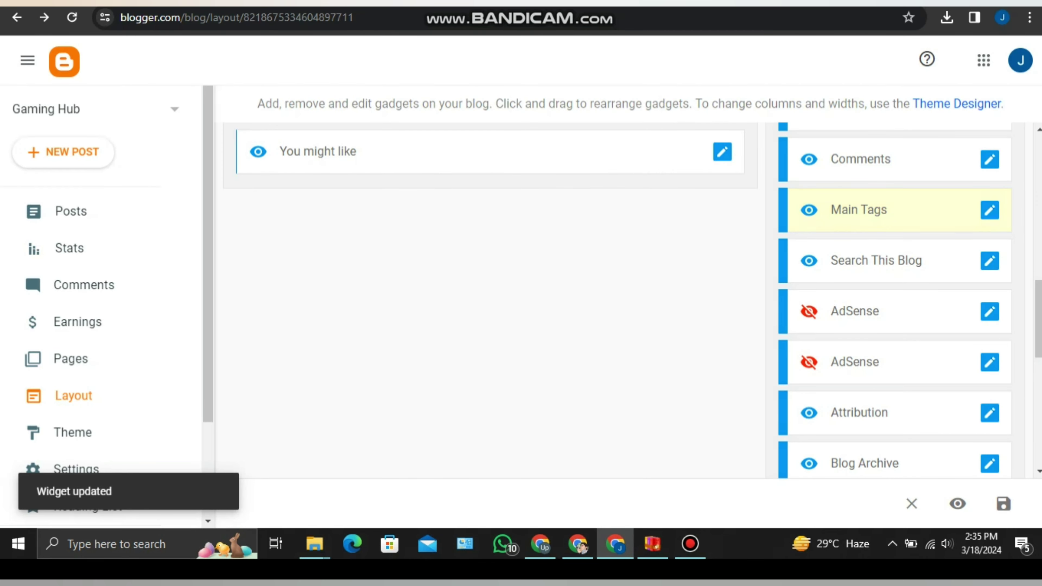
Reload the Star Wars post on the blog and check the Main Tags section in its sidebar.
key("ctrl+Tab")
left_click(72, 18)
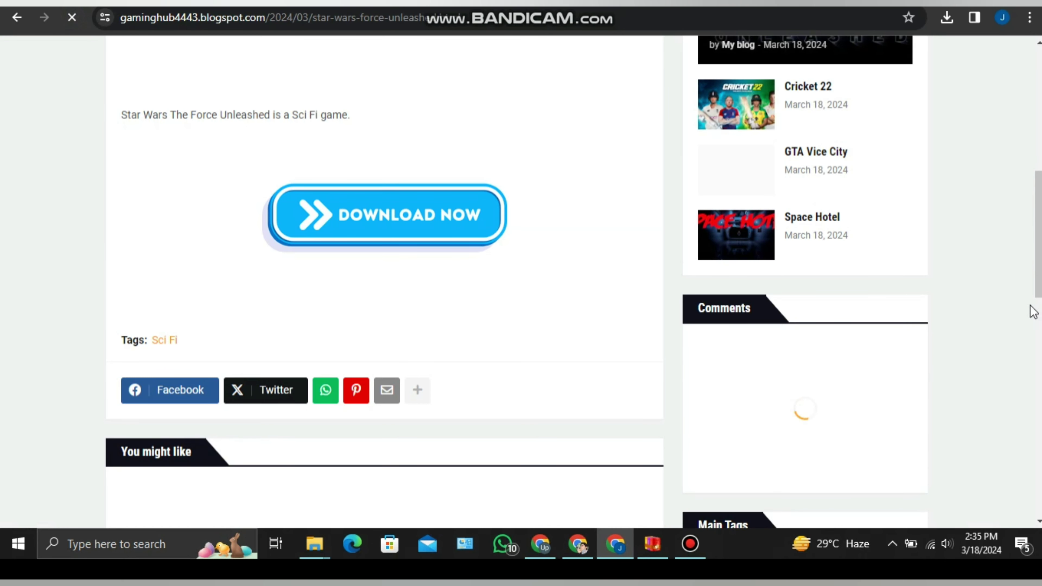
scroll(1001, 303, "down", 4)
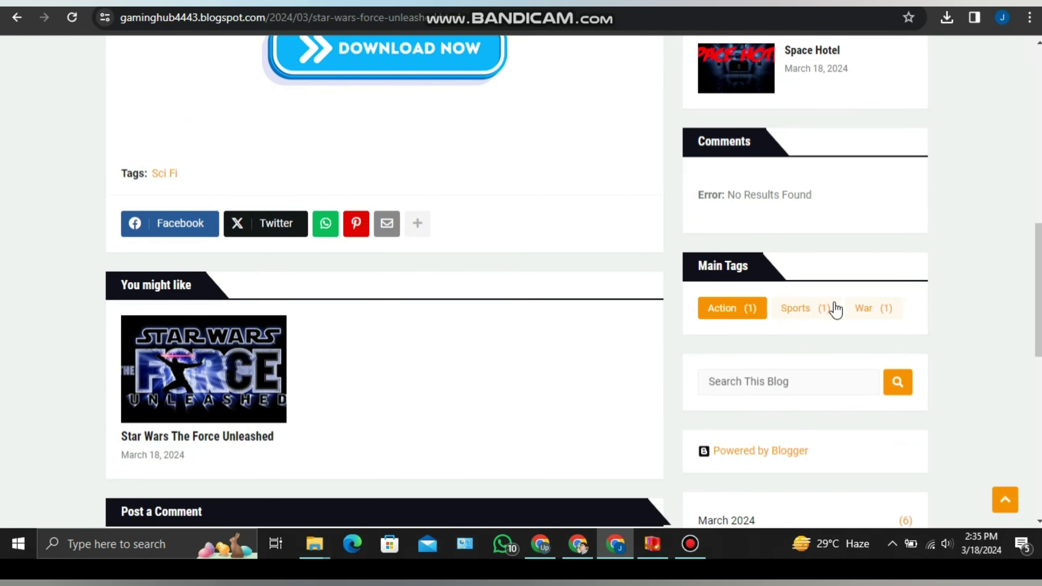
Return to the Blogger layout, review the Search This Blog gadget's settings, and close them without saving.
key("alt+Left")
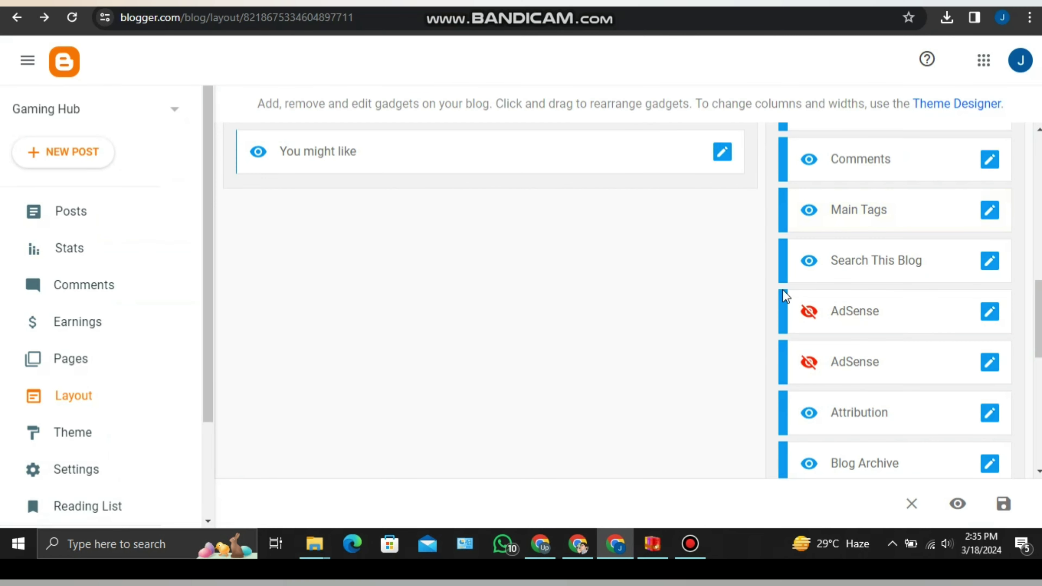
left_click(988, 266)
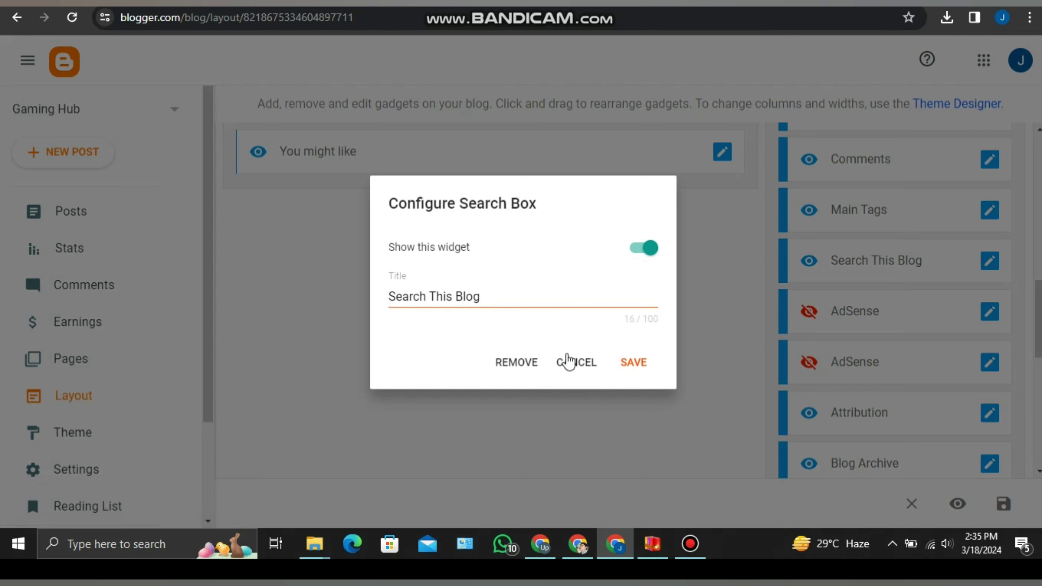
left_click(580, 363)
Return to the Star Wars post on the blog, and open and close the search box in its header menu.
key("alt+Right")
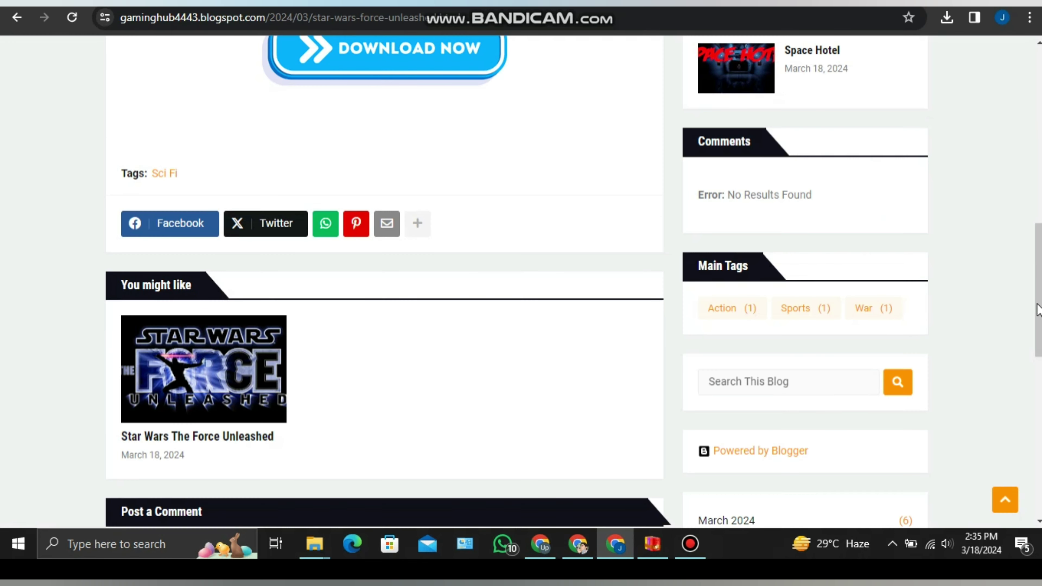
left_click_drag(1040, 316, 1040, 140)
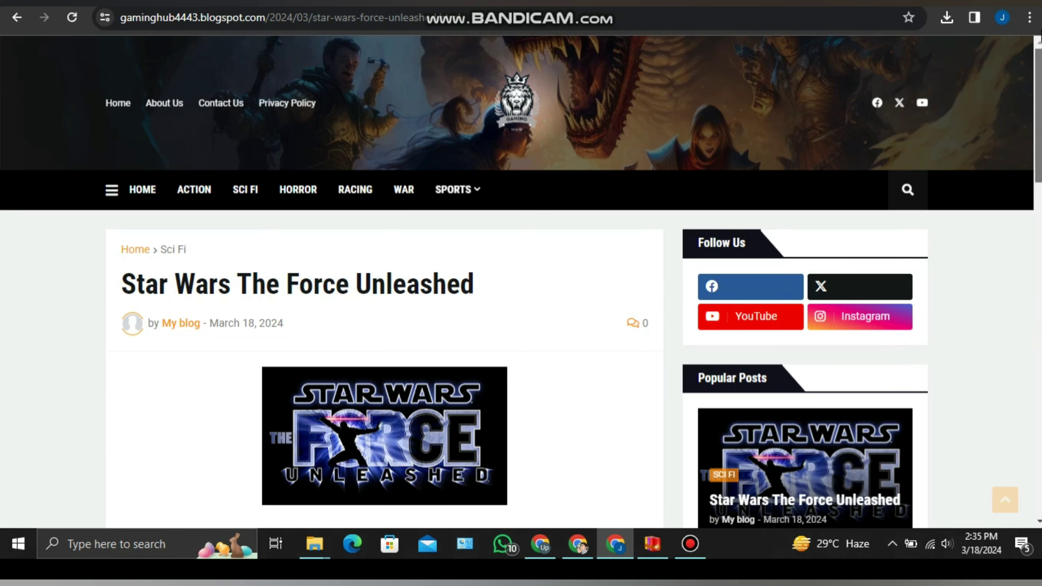
left_click(901, 191)
left_click(901, 192)
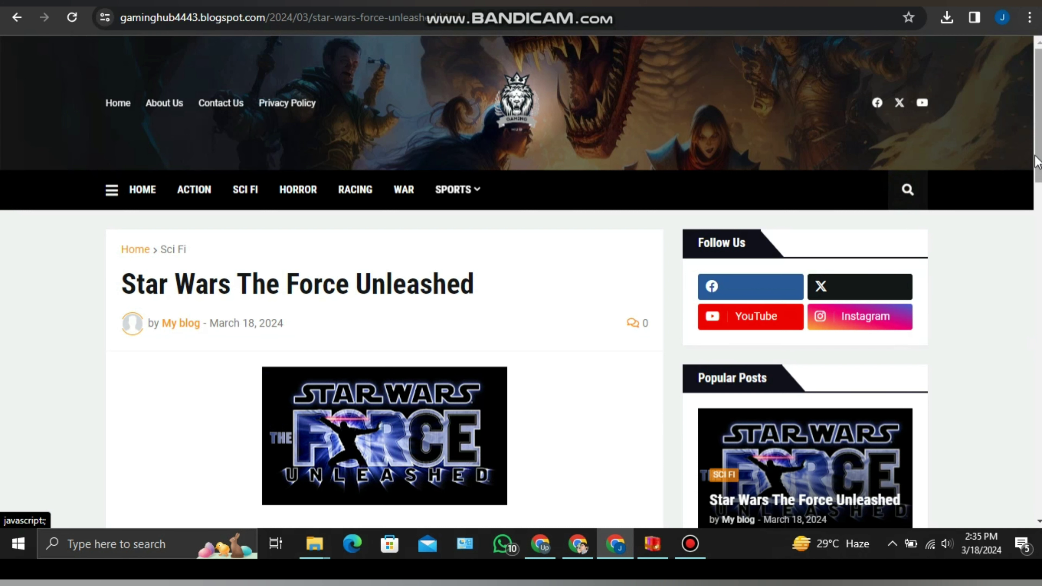
Look through the Star Wars post's sidebar, and open the first AdSense gadget's settings in the Blogger layout and close them without saving.
left_click_drag(1033, 229, 1026, 298)
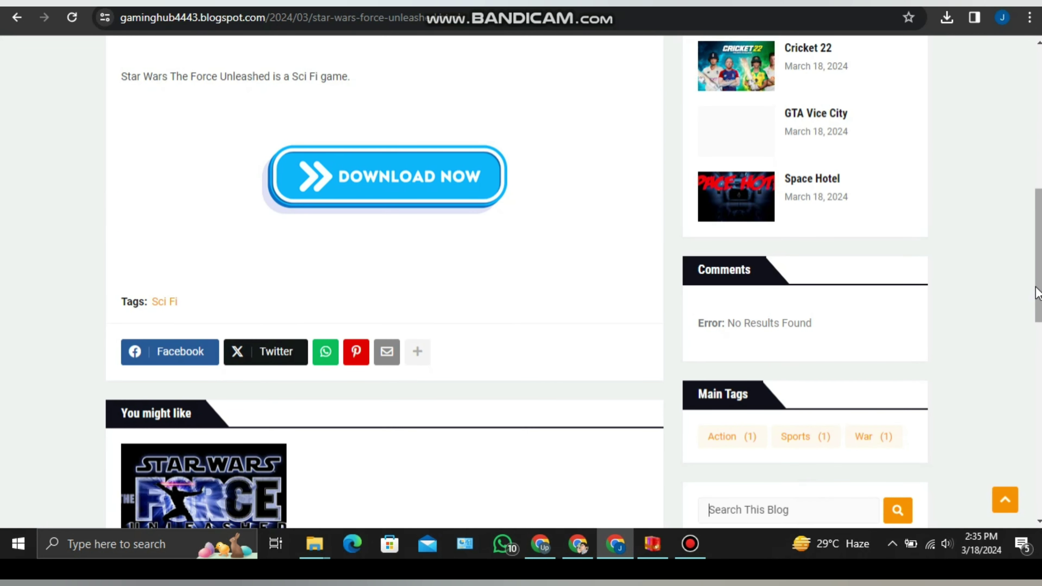
left_click_drag(1038, 293, 1038, 340)
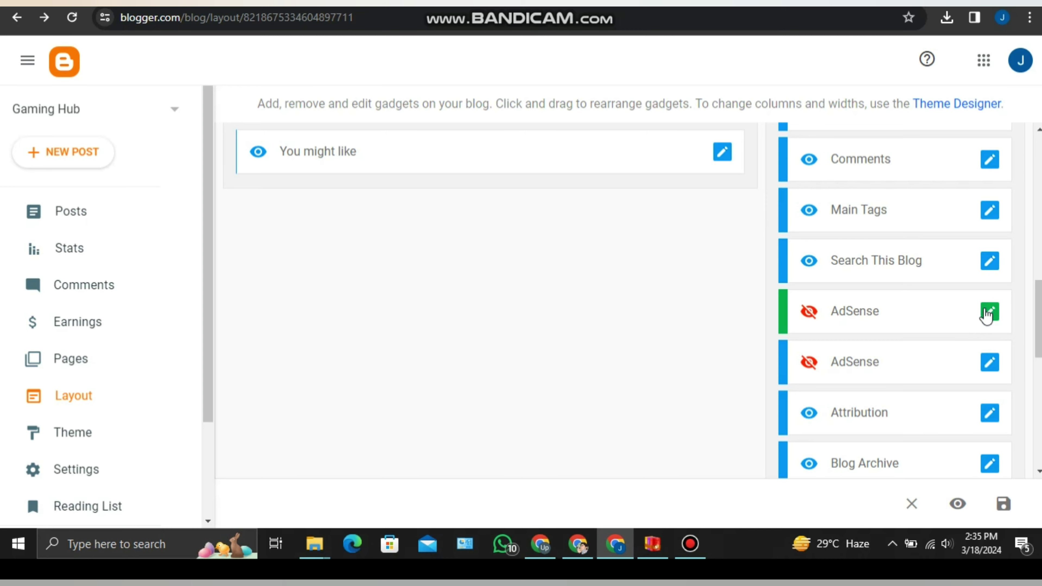
left_click(989, 312)
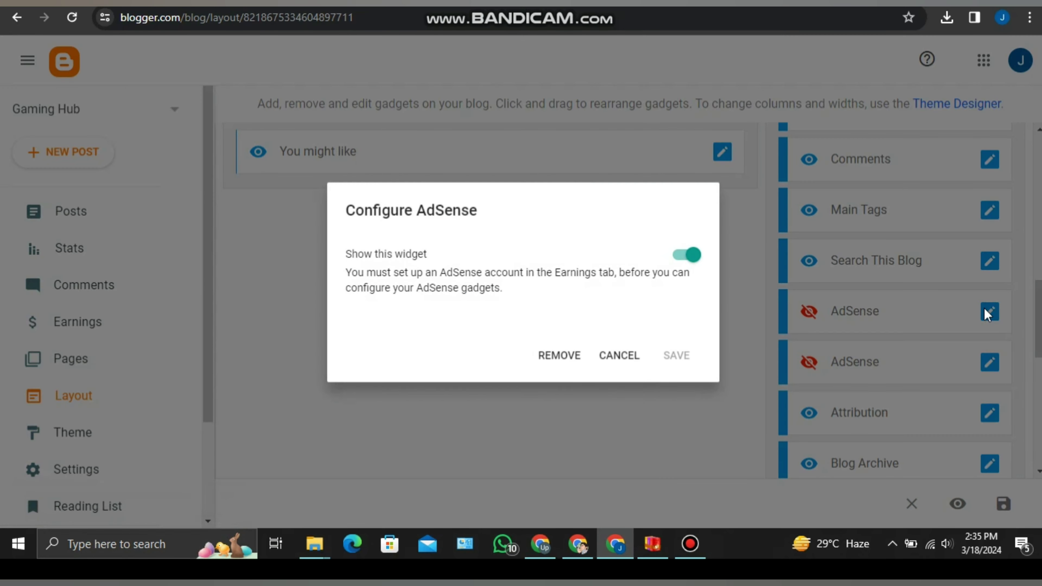
left_click(624, 354)
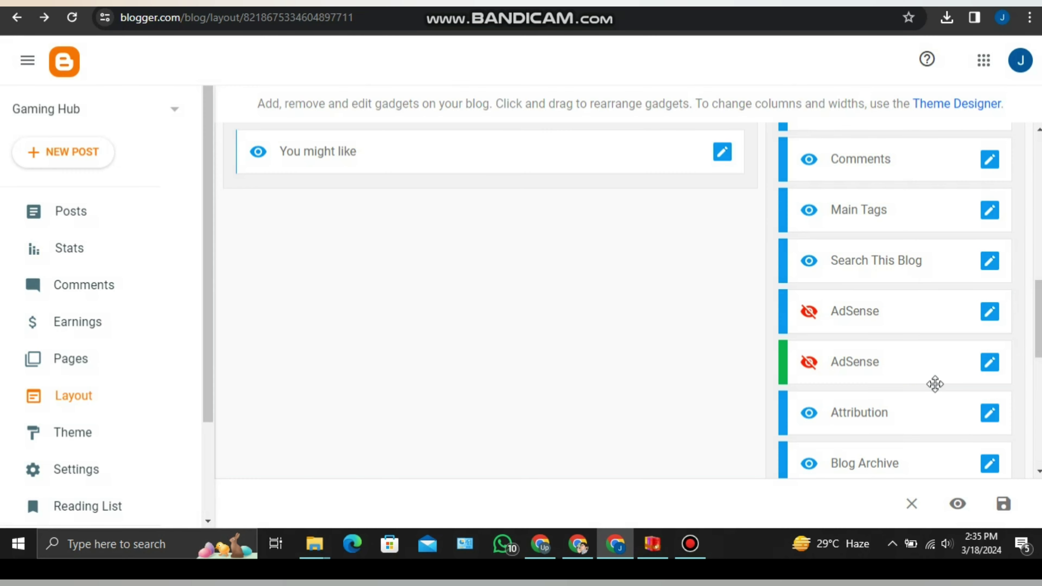
Remove the Attribution gadget from the sidebar layout, and reload the Star Wars post to check its sidebar.
scroll(1038, 353, "down", 4)
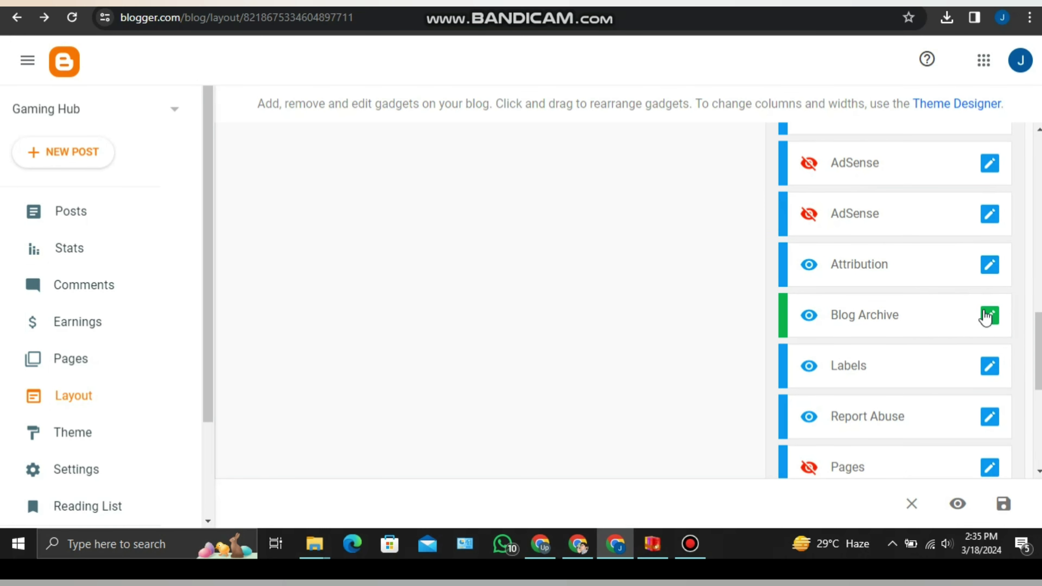
left_click(989, 271)
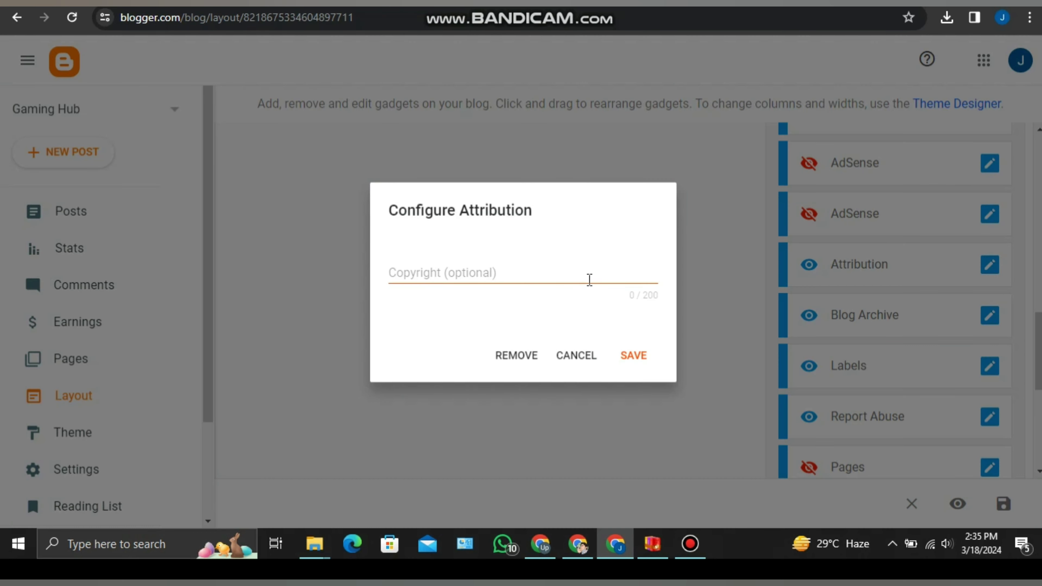
left_click(530, 356)
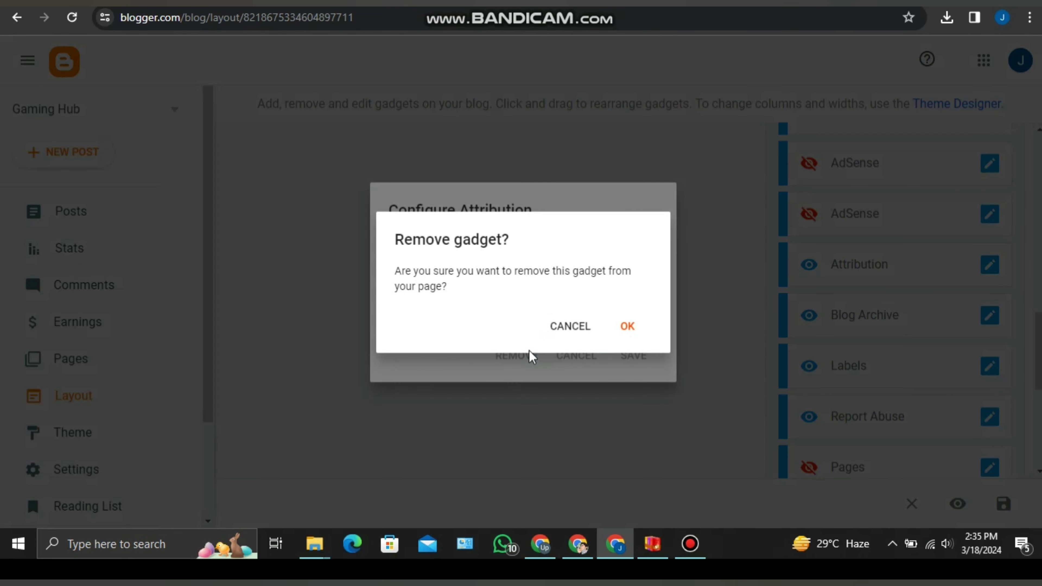
left_click(627, 327)
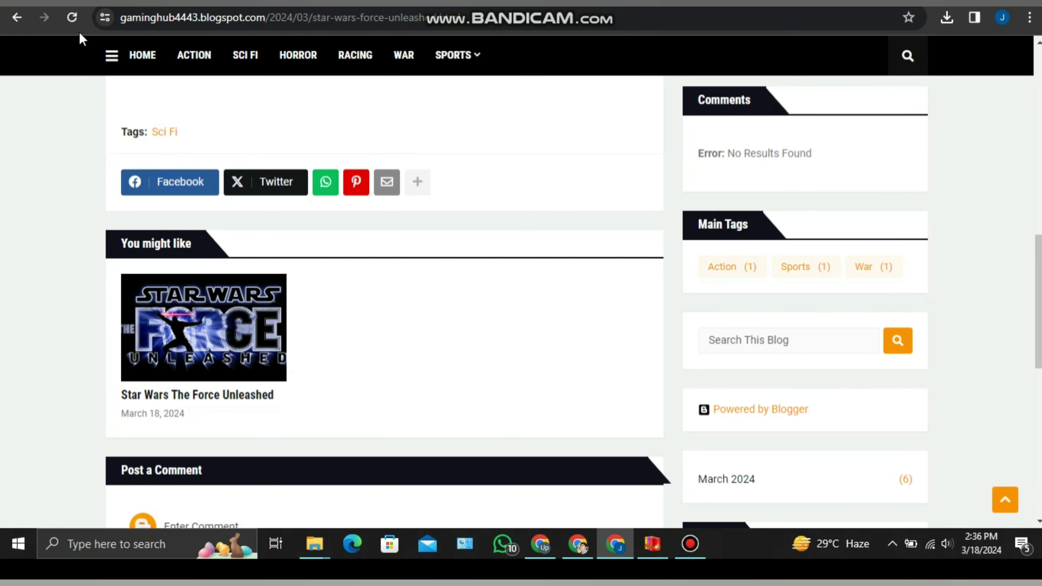
left_click(73, 18)
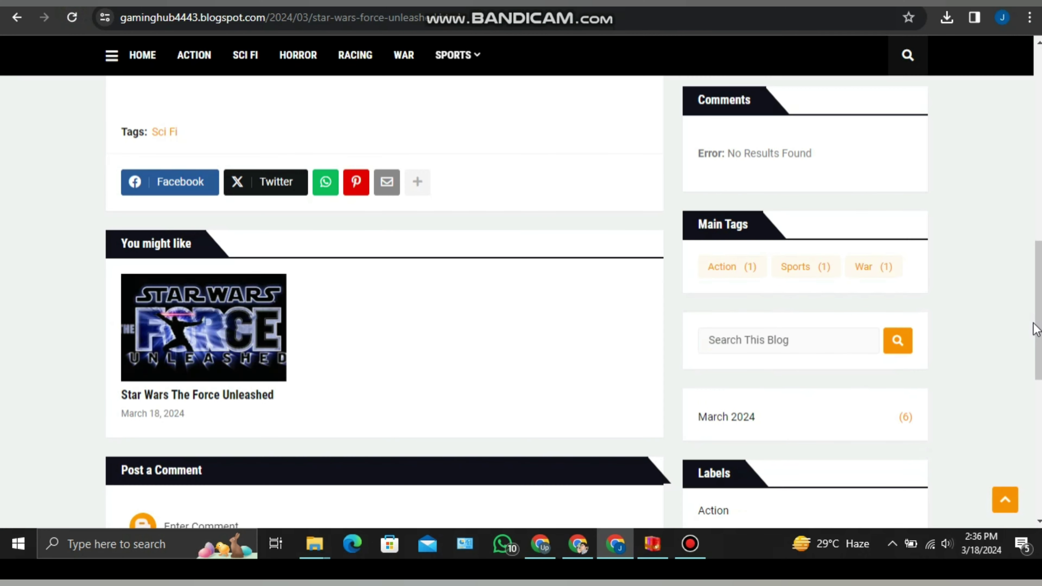
scroll(1028, 333, "down", 2)
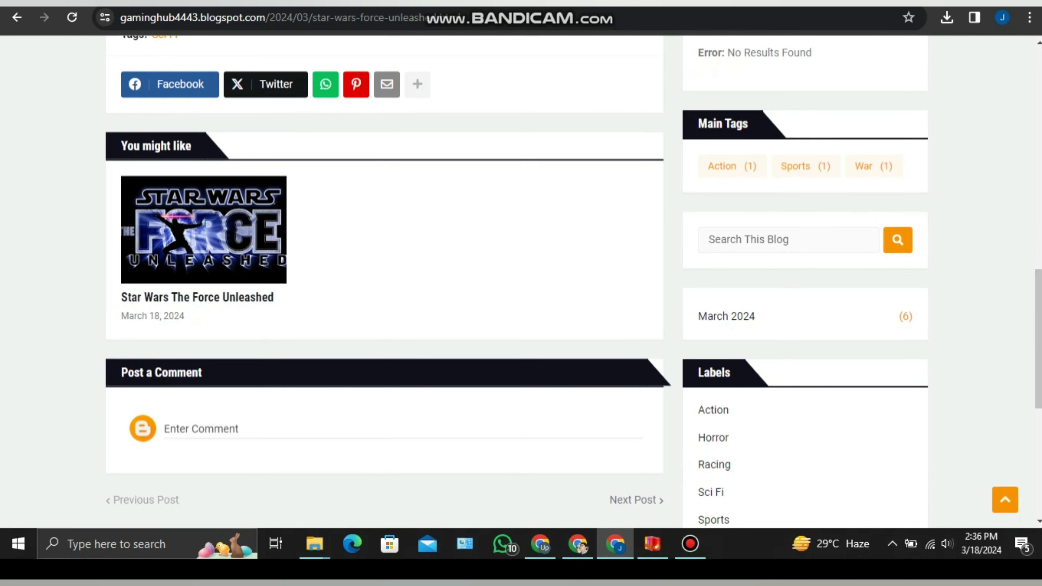
Return to the Blogger layout, review the Blog Archive gadget's settings, and close them without saving.
key("alt+Left")
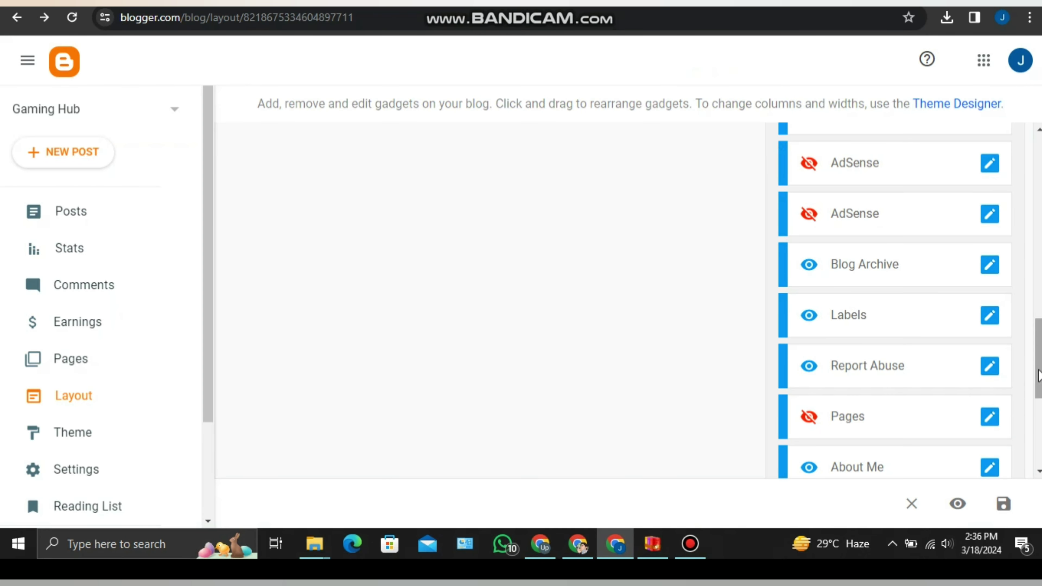
scroll(966, 228, "down", 2)
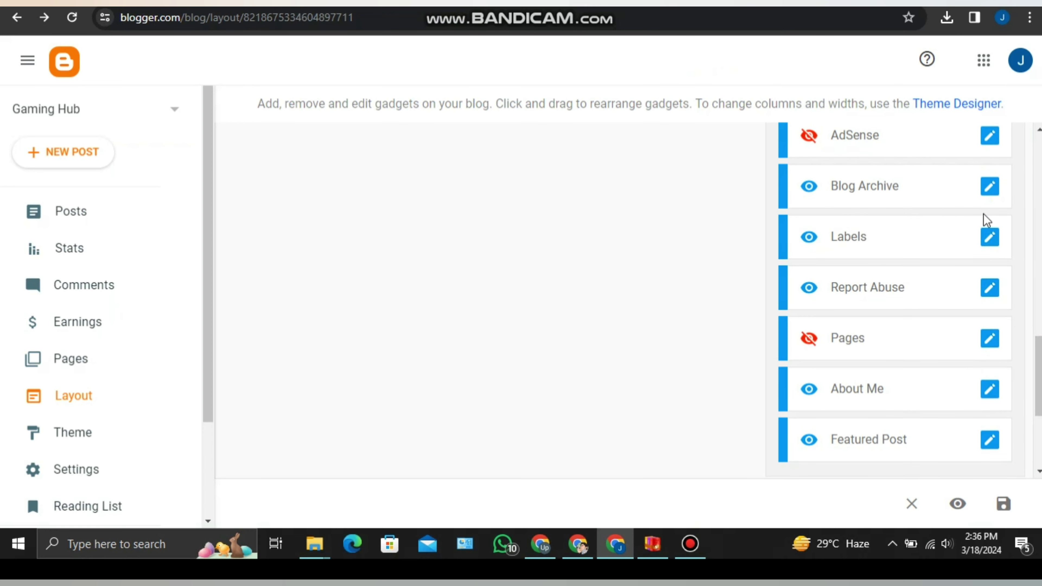
left_click(989, 189)
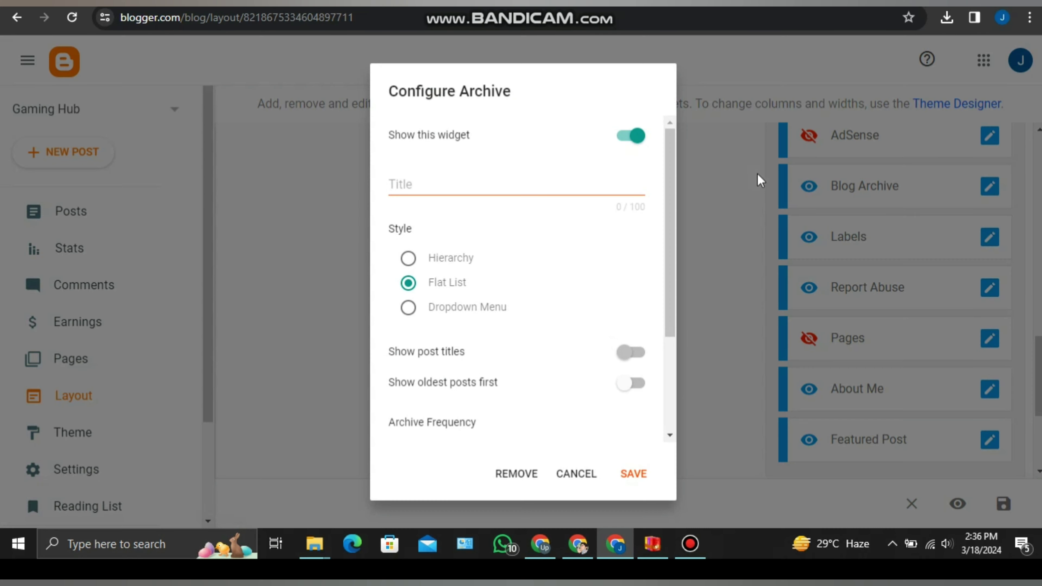
left_click_drag(671, 236, 660, 205)
left_click(576, 475)
Return to the Star Wars post on the blog and examine the archive and Labels sections in its sidebar.
key("ctrl+Tab")
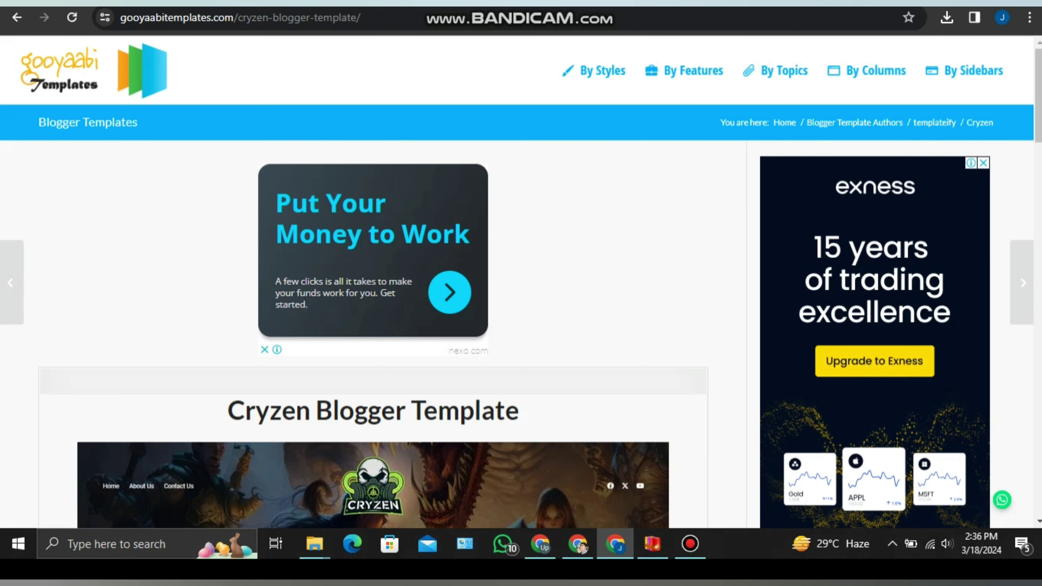
key("ctrl+Tab")
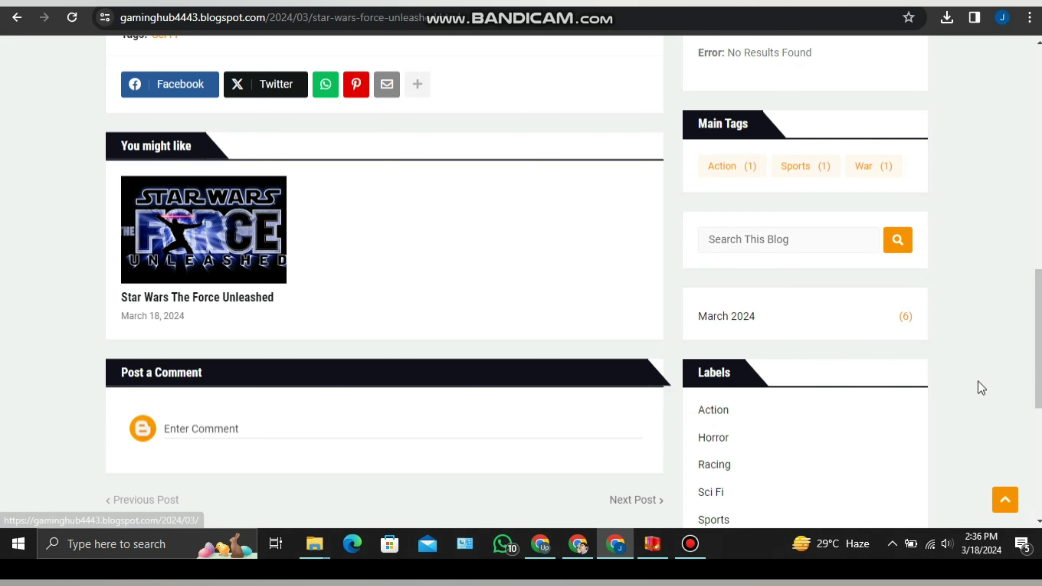
left_click_drag(1037, 373, 1031, 419)
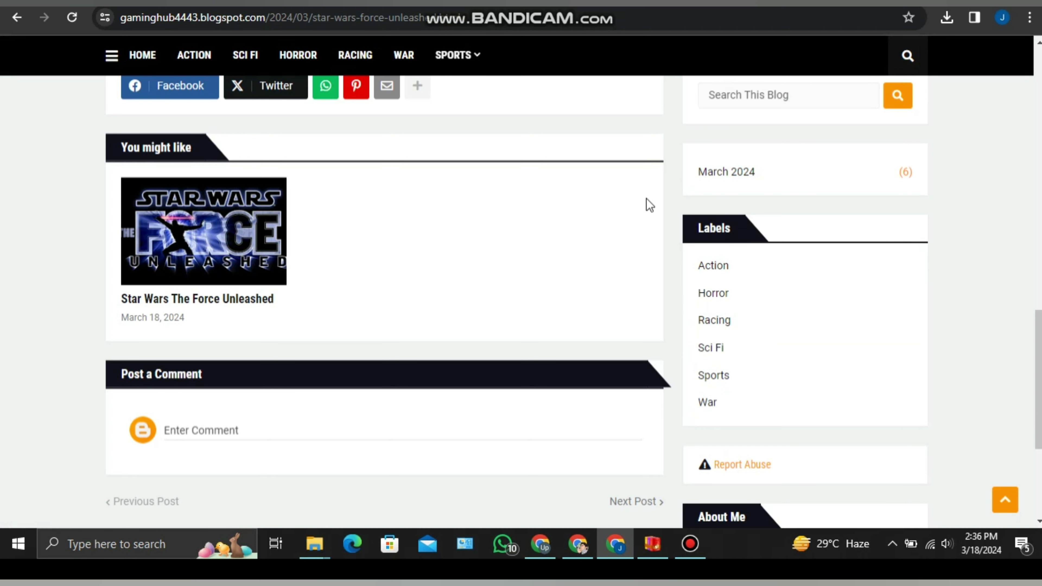
In the Blogger layout, set the Labels gadget to Selected Labels, turn off its display on the blog, and save it.
key("alt+Left")
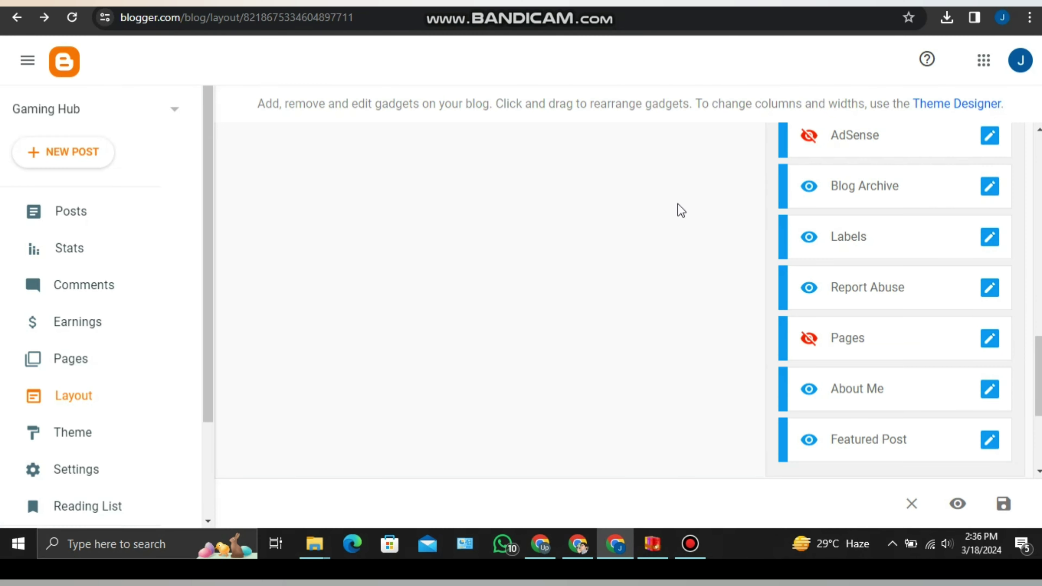
left_click(989, 239)
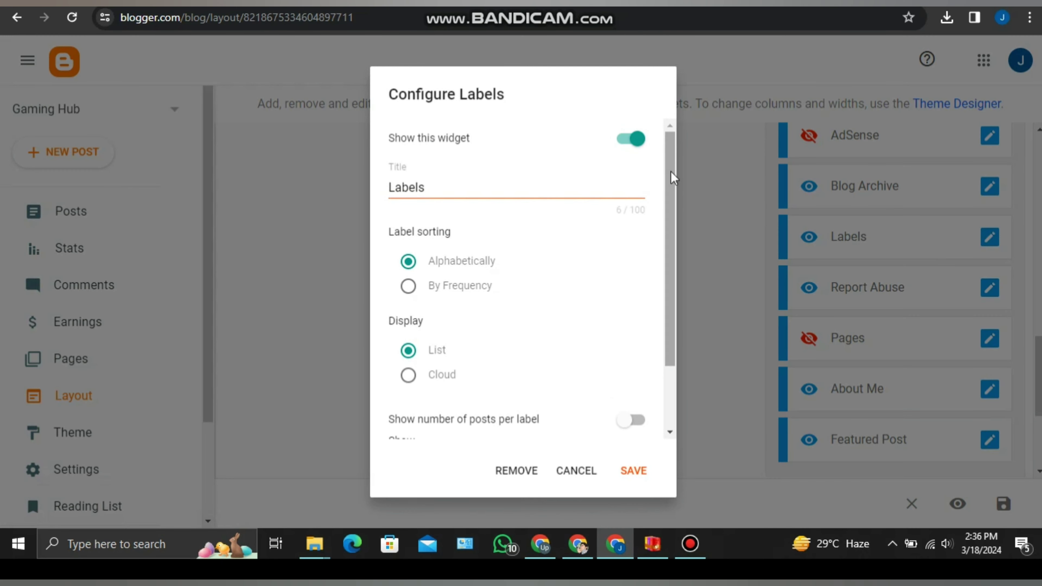
left_click_drag(675, 190, 661, 334)
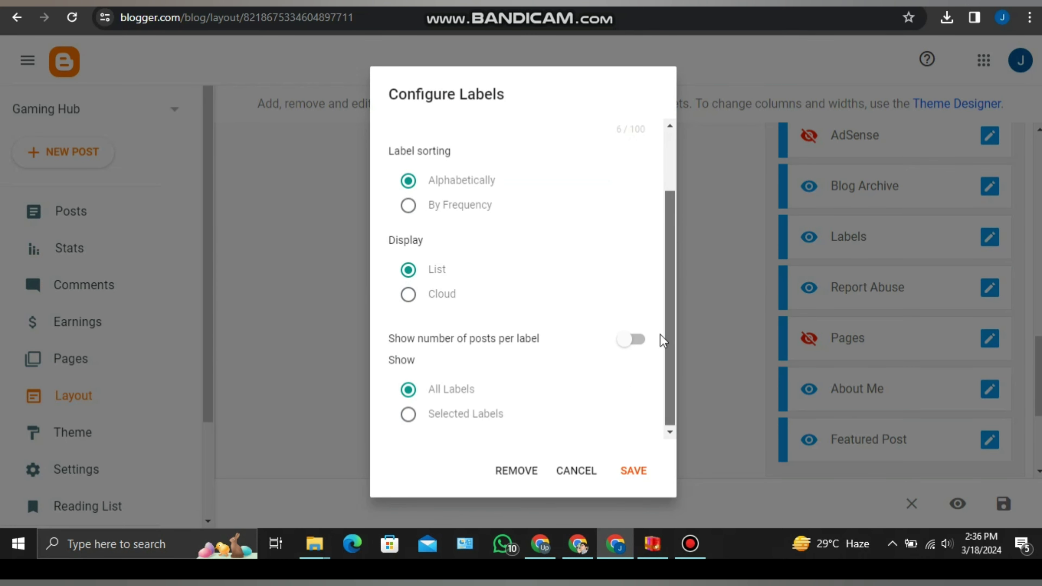
left_click(469, 417)
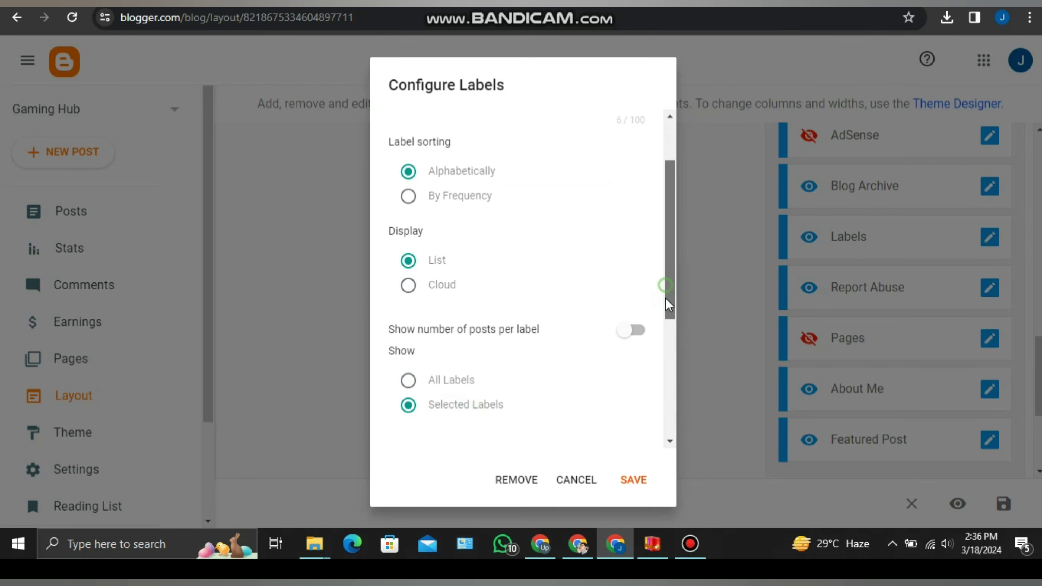
left_click_drag(665, 298, 678, 142)
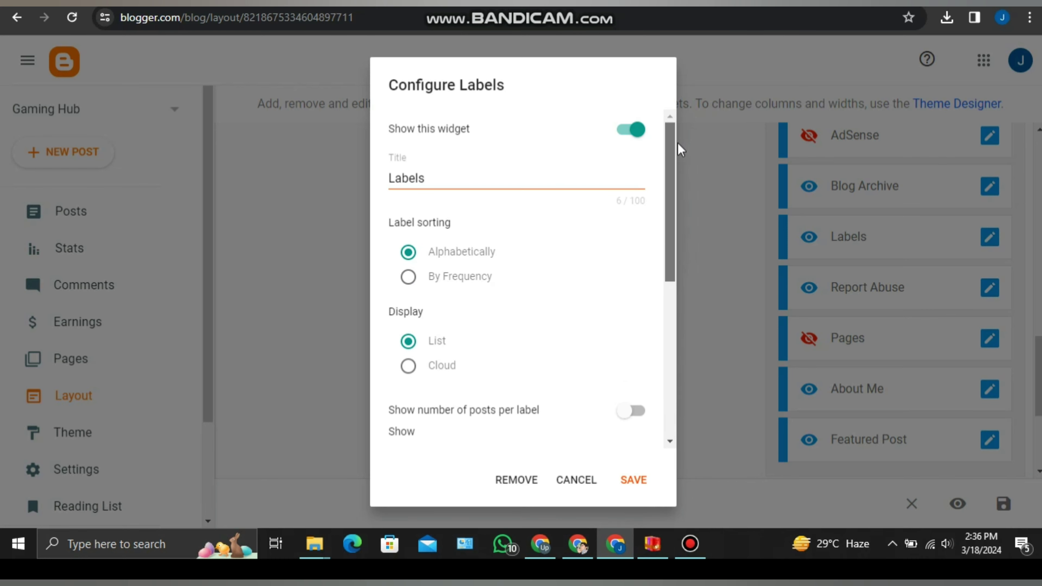
left_click(623, 132)
left_click(634, 482)
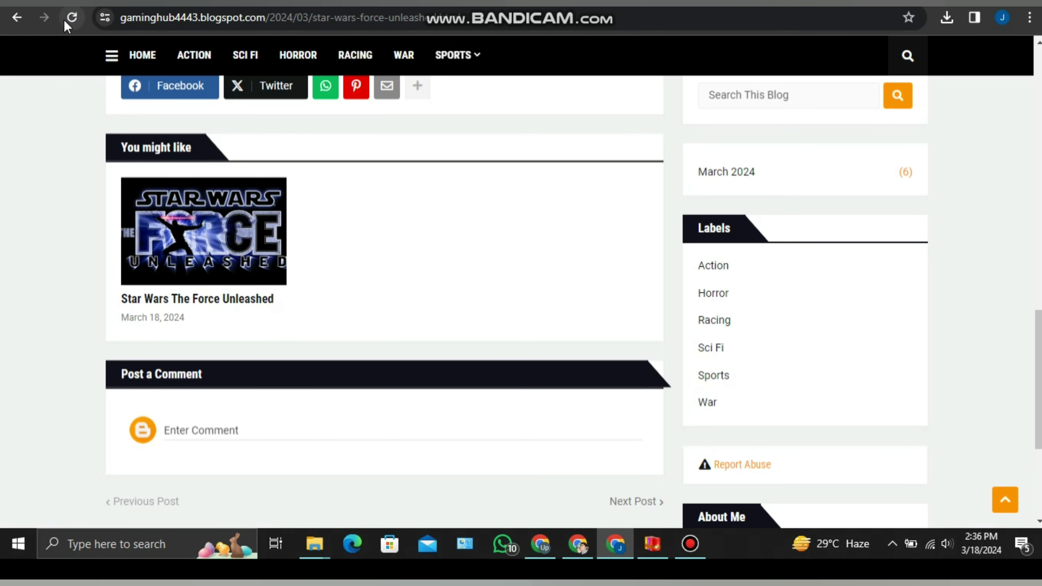
Reload the Star Wars post, and review the About Me gadget's settings in the Blogger layout without saving.
left_click(70, 19)
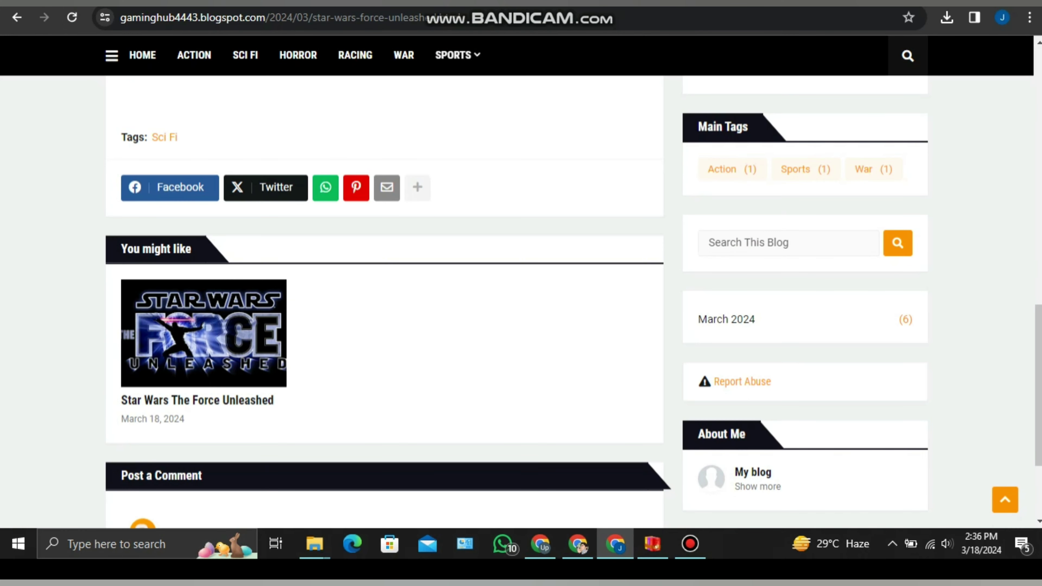
key("alt+Left")
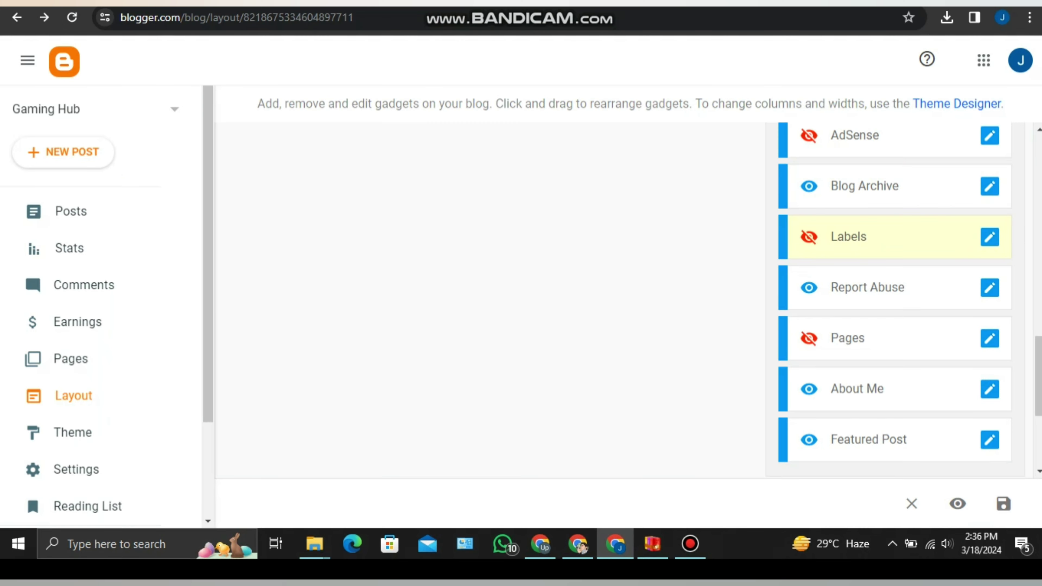
left_click(989, 394)
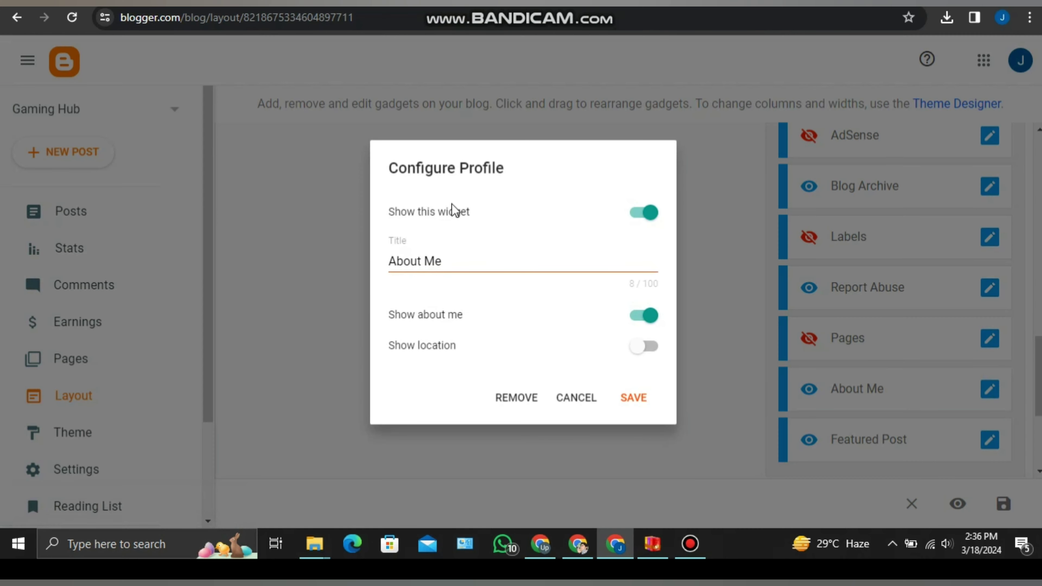
left_click(574, 399)
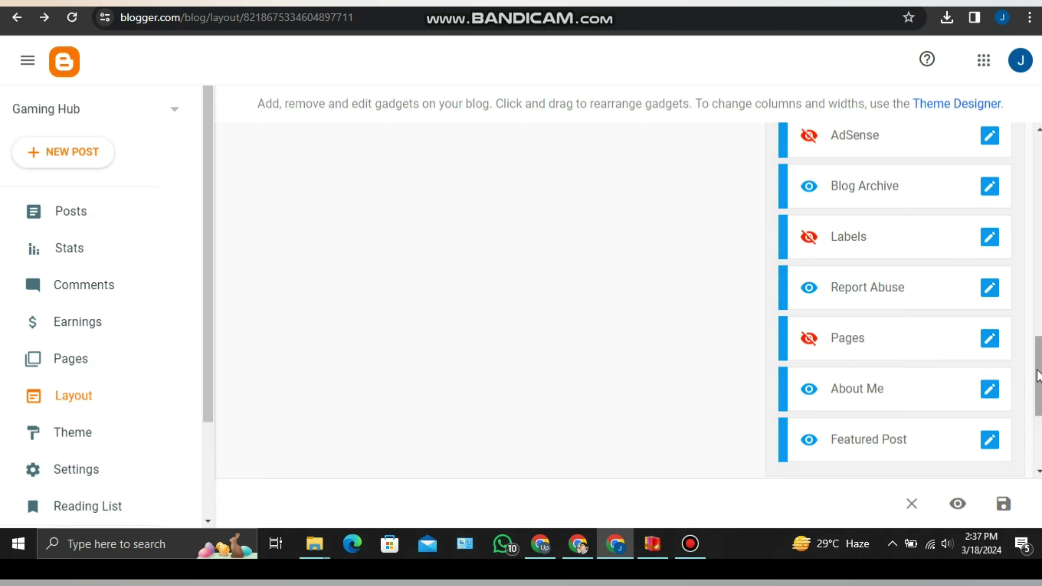
Hide the Featured Post gadget in the sidebar layout and save it.
left_click_drag(1039, 376, 1037, 408)
left_click(985, 279)
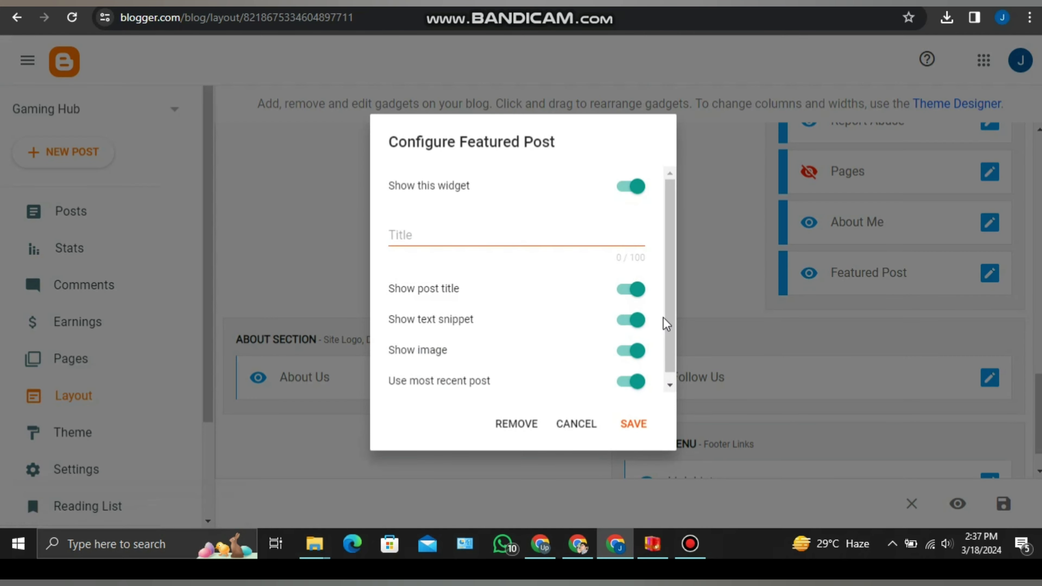
scroll(670, 326, "down", 1)
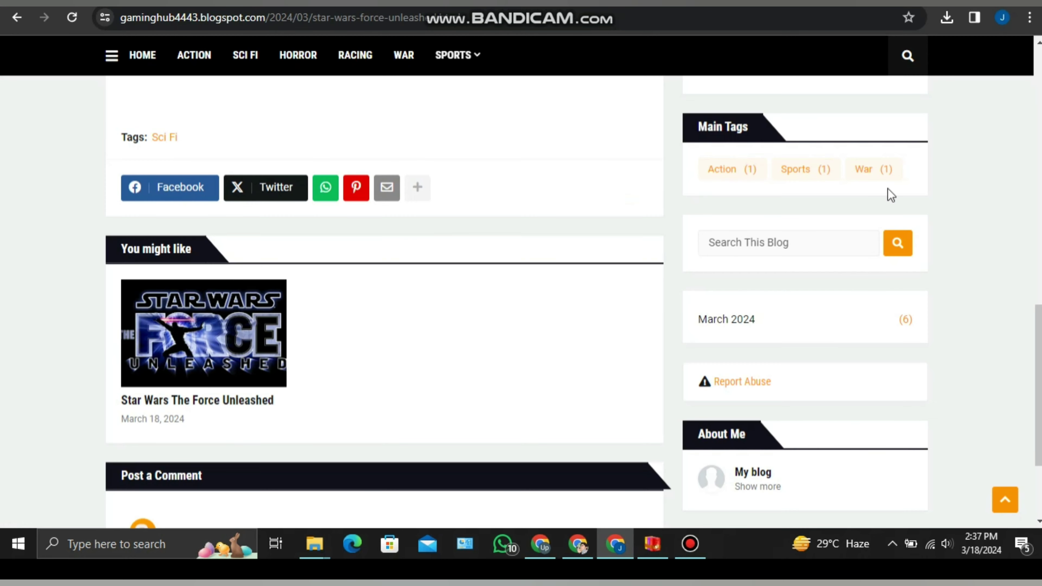
Check the Star Wars post's sidebar and the About Us section in the blog's footer.
left_click_drag(1038, 407, 1038, 368)
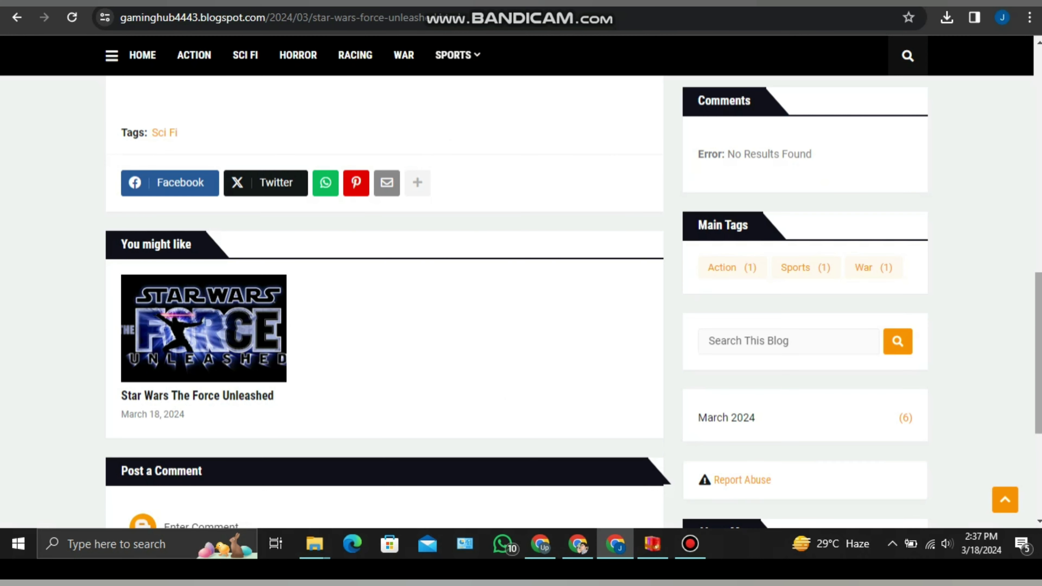
scroll(1036, 411, "down", 1)
scroll(1026, 427, "down", 3)
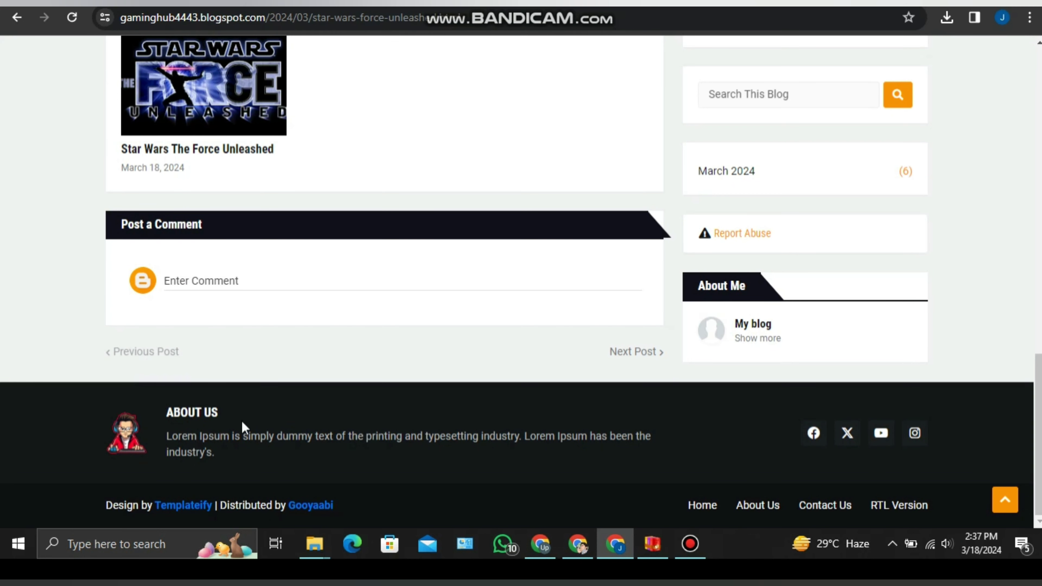
In the layout's About Us gadget, replace the caption with "We are a game downloading service provider".
key("alt+Left")
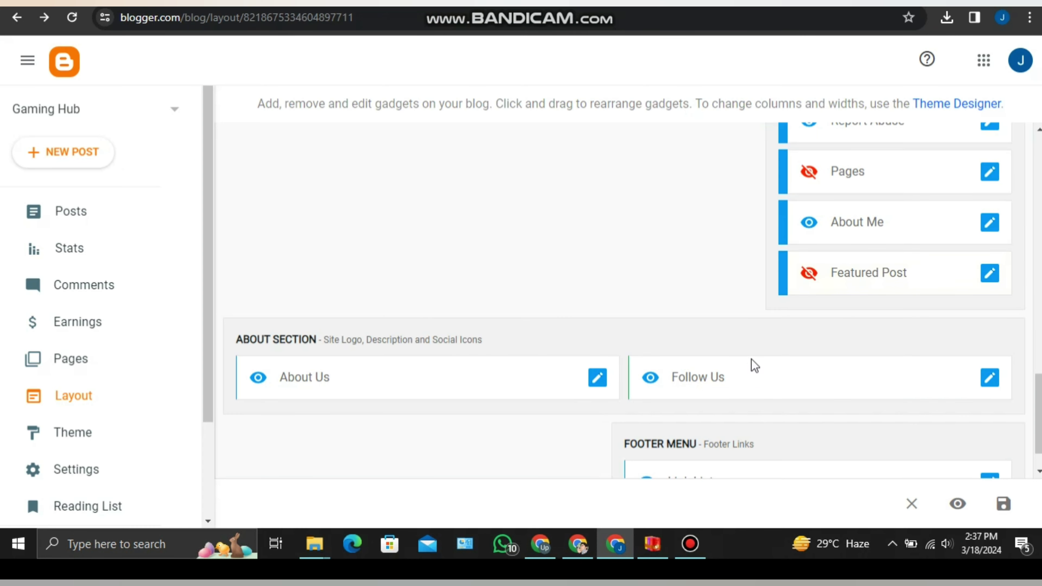
left_click(597, 378)
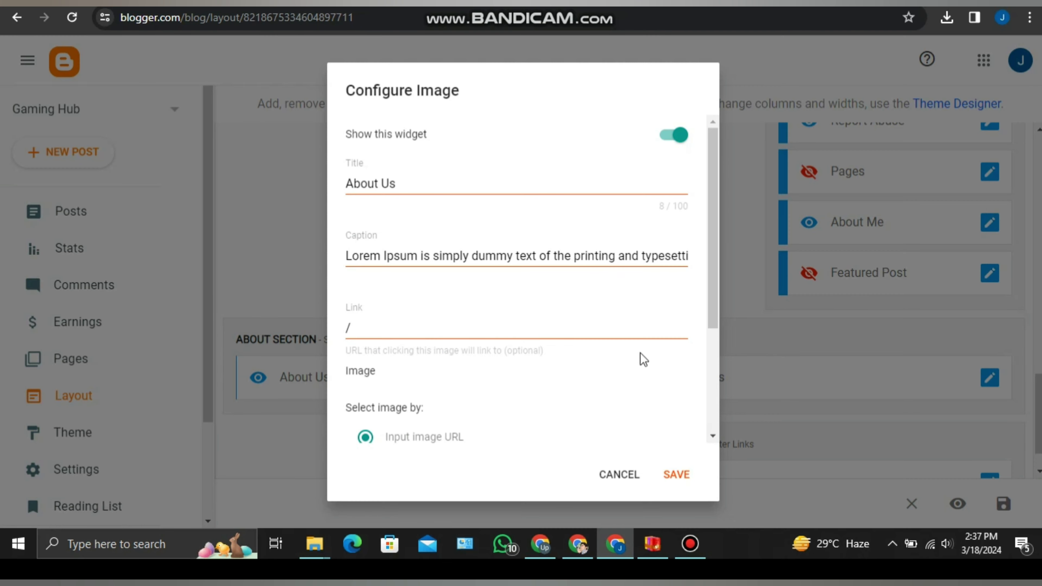
left_click_drag(708, 262, 640, 245)
double_click(598, 248)
key("ctrl+a")
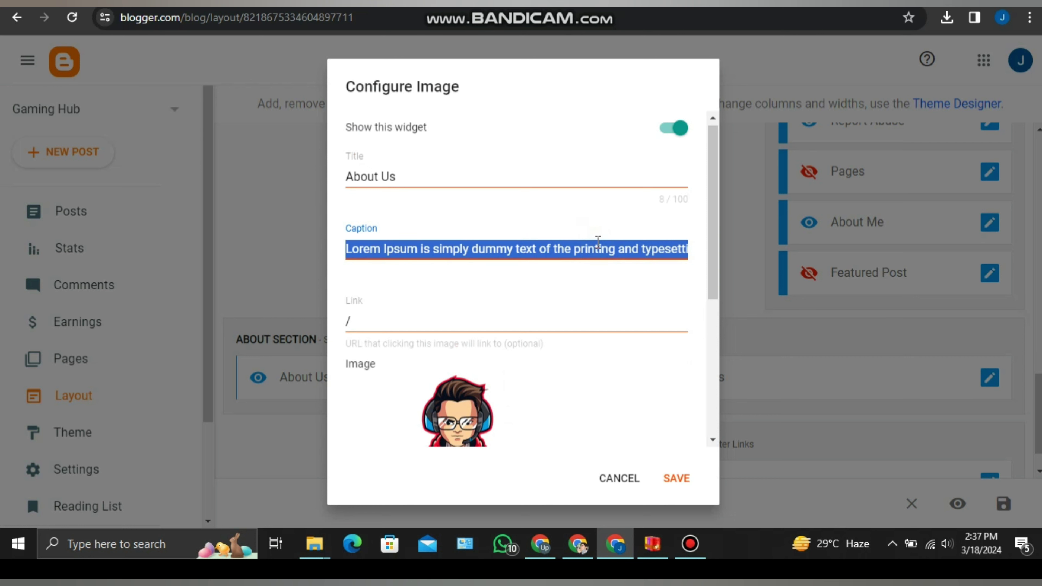
type("We")
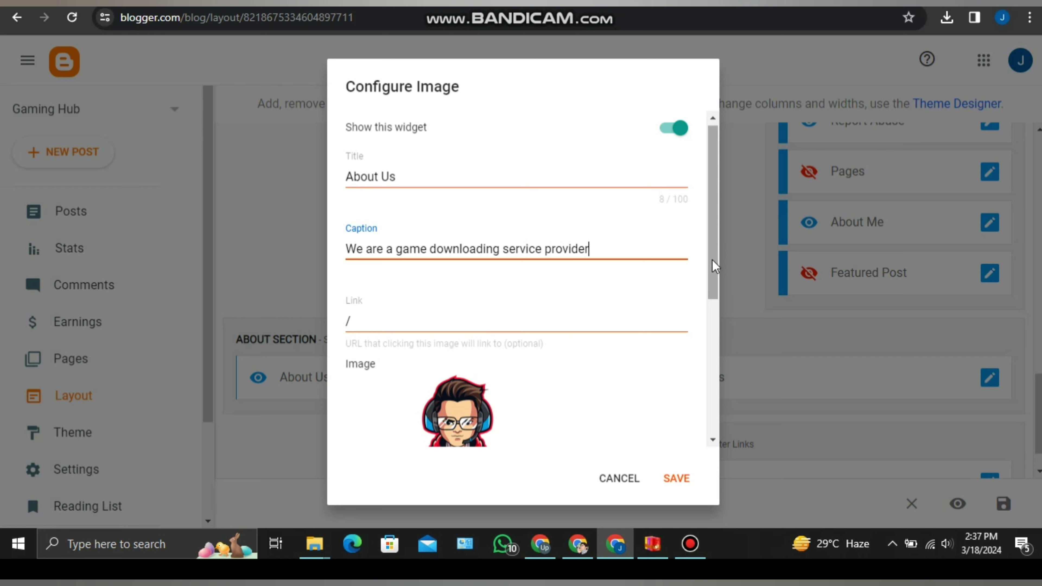
Replace the About Us image with the Gaming lion logo PNG uploaded from Downloads, and save the gadget.
left_click_drag(713, 260, 703, 370)
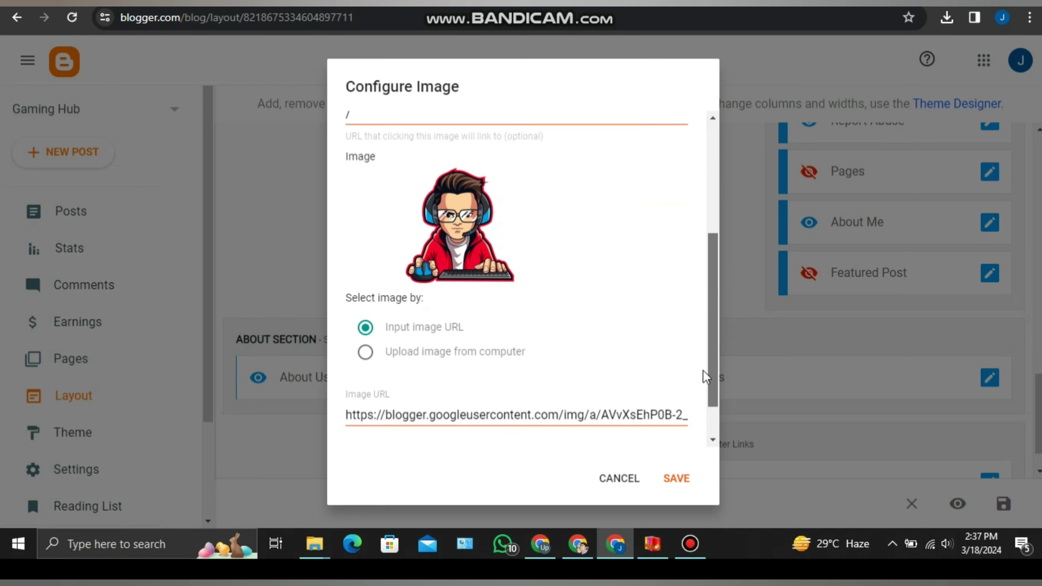
left_click(377, 350)
left_click(407, 385)
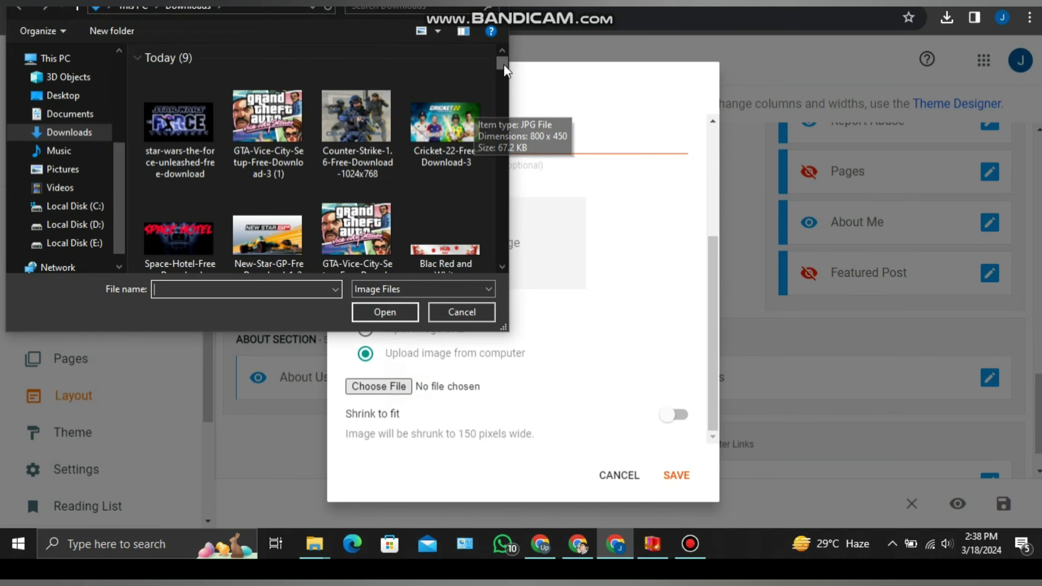
scroll(311, 165, "down", 5)
left_click(179, 95)
left_click(384, 312)
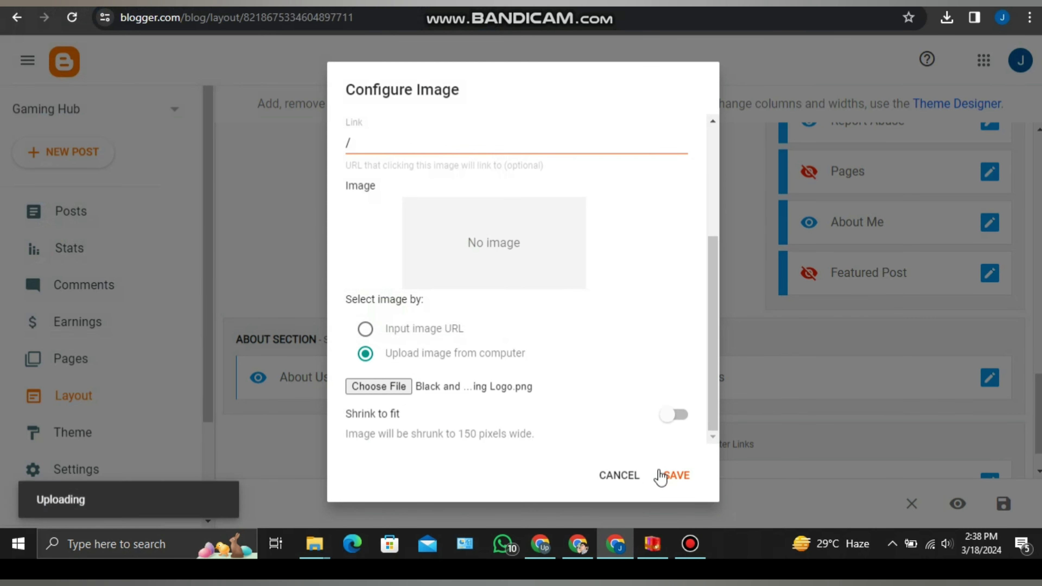
left_click(672, 478)
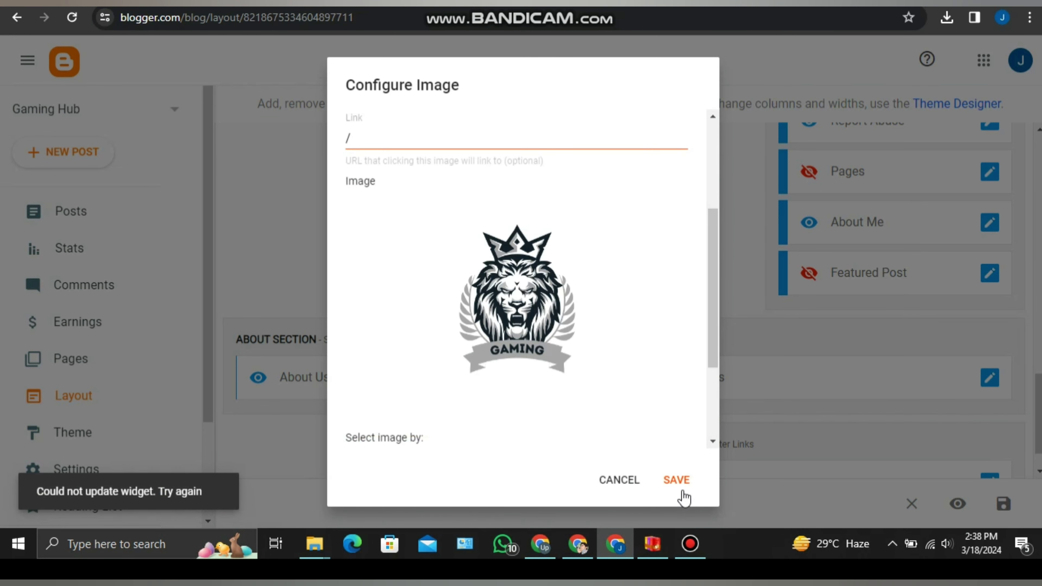
left_click(682, 493)
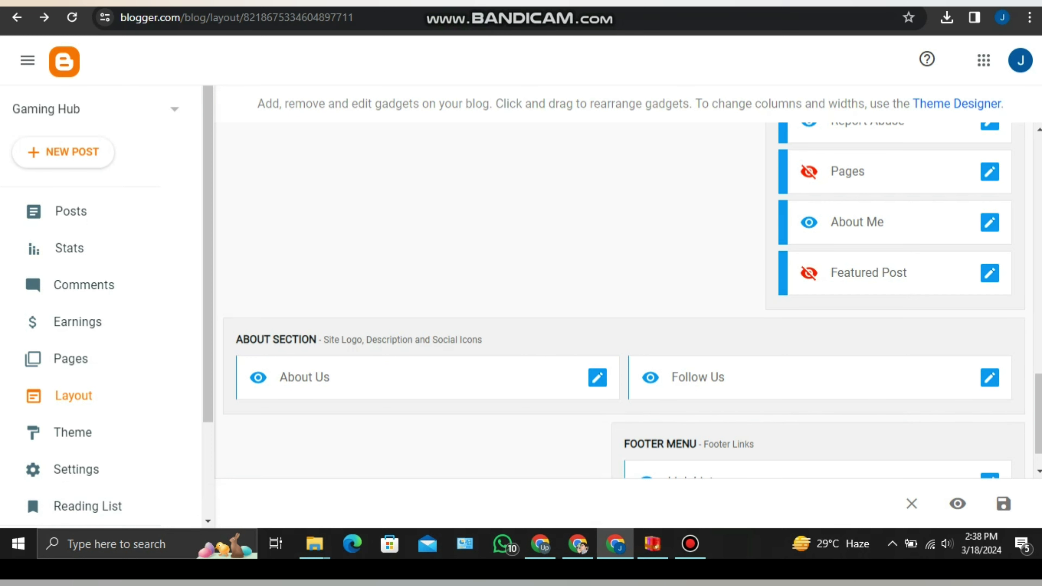
key("ctrl+Tab")
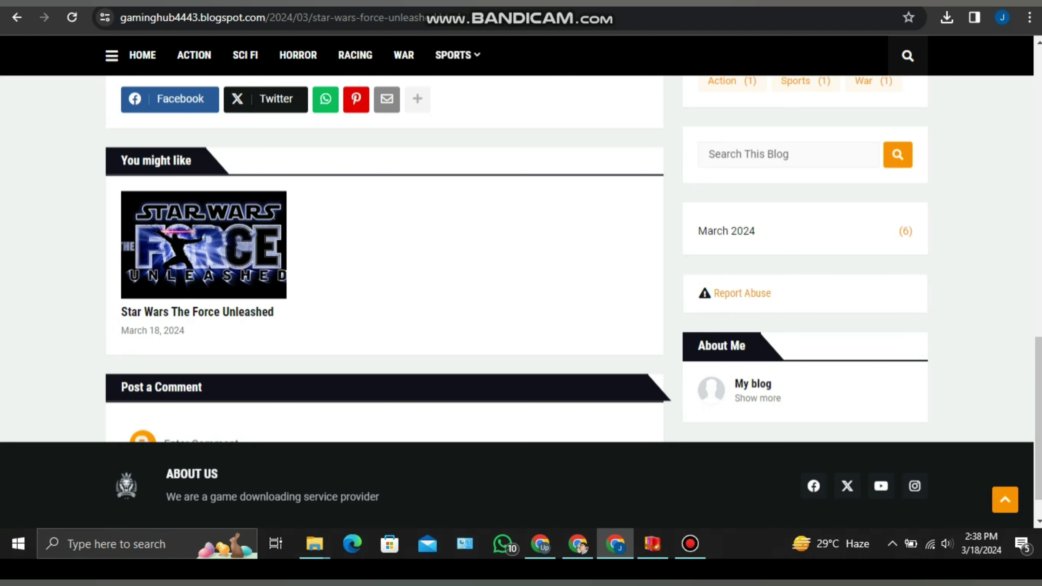
Hide the Follow Us gadget in the layout's About Section and save it.
key("alt+Left")
left_click(996, 382)
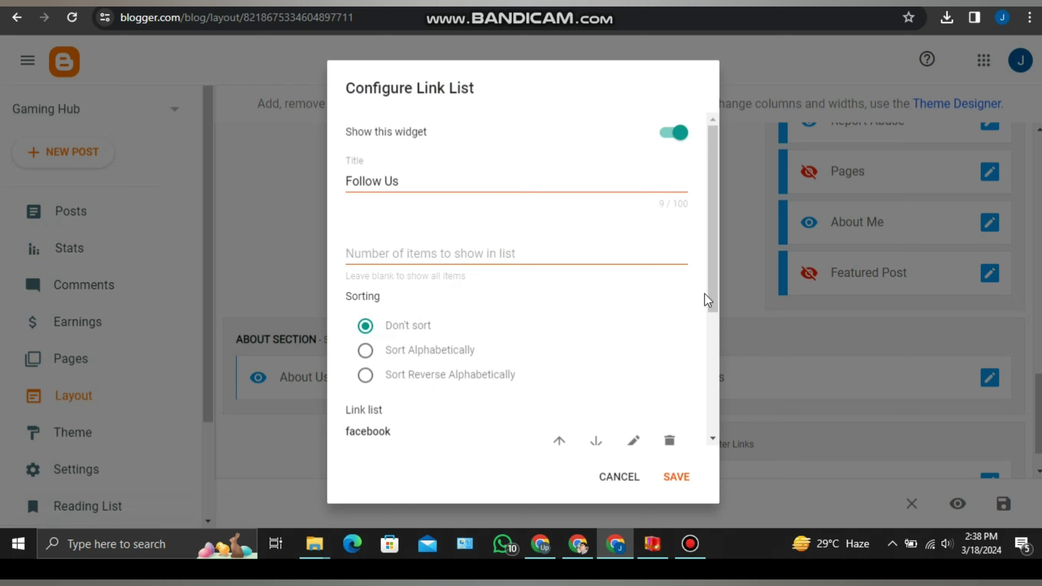
left_click_drag(709, 303, 707, 430)
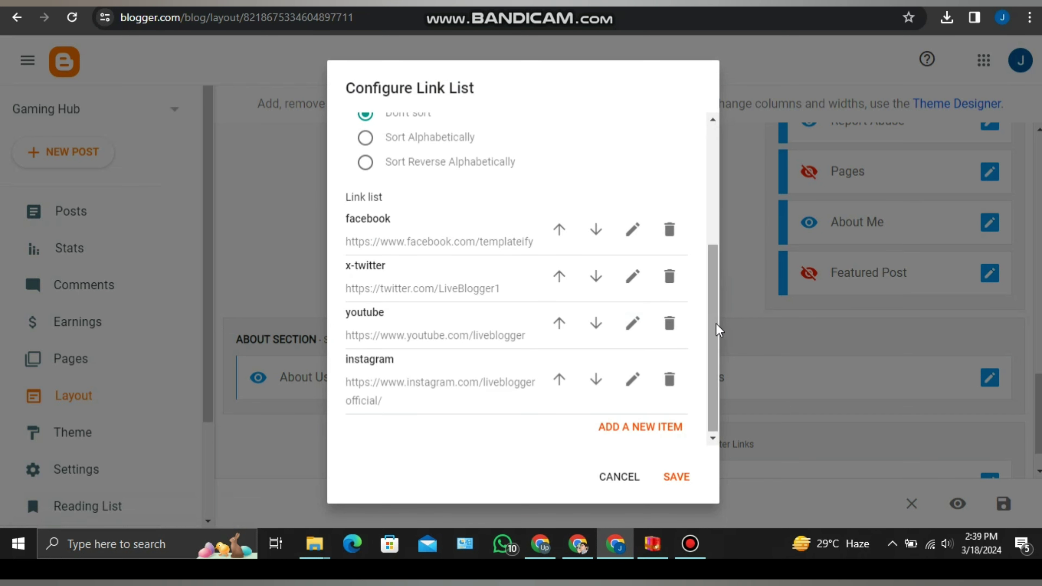
left_click_drag(713, 326, 691, 102)
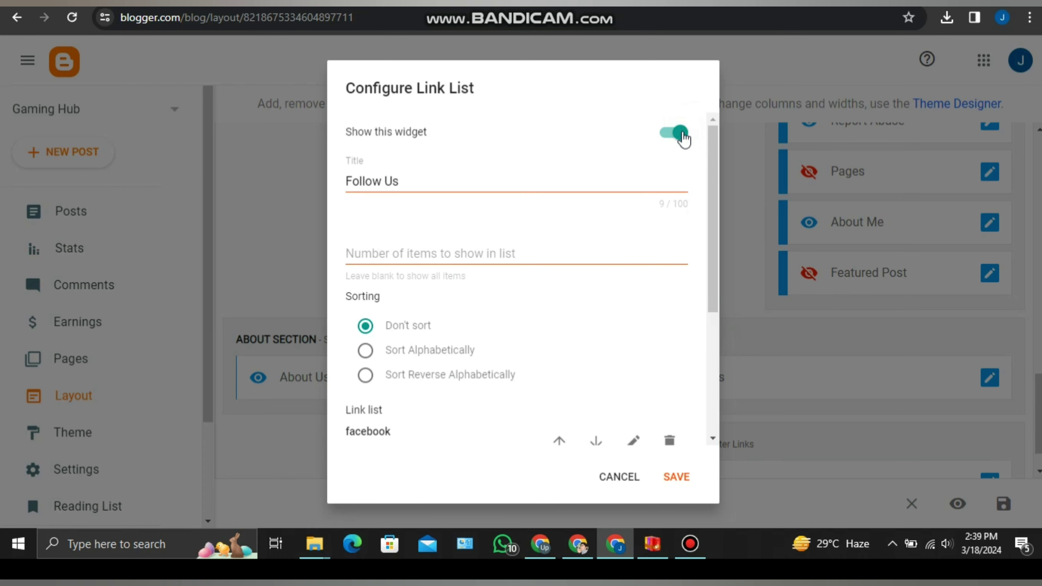
left_click(681, 133)
left_click(668, 480)
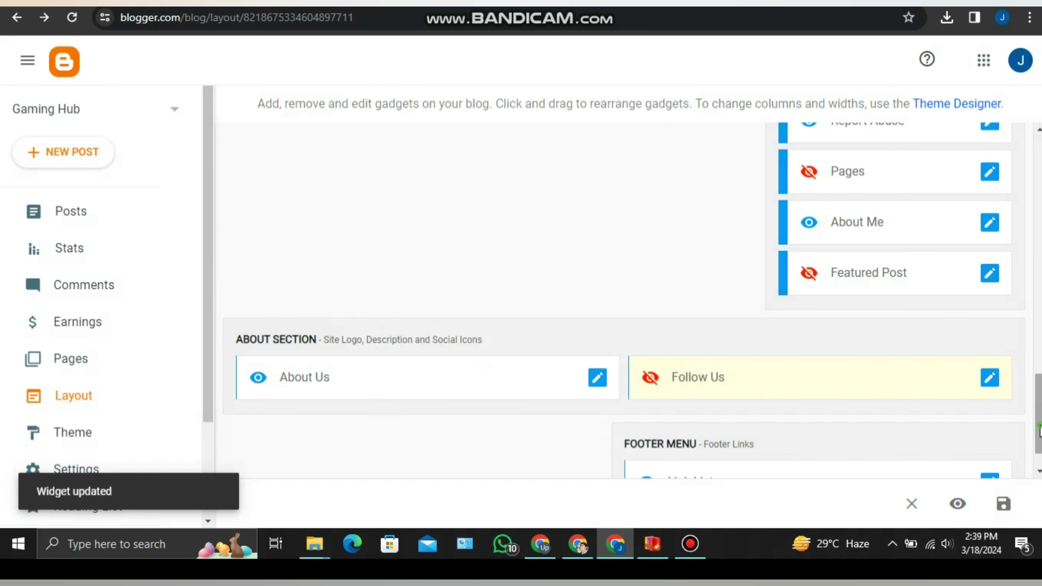
Open the Footer Menu's Link List gadget for editing and go through its links.
scroll(1040, 431, "down", 1)
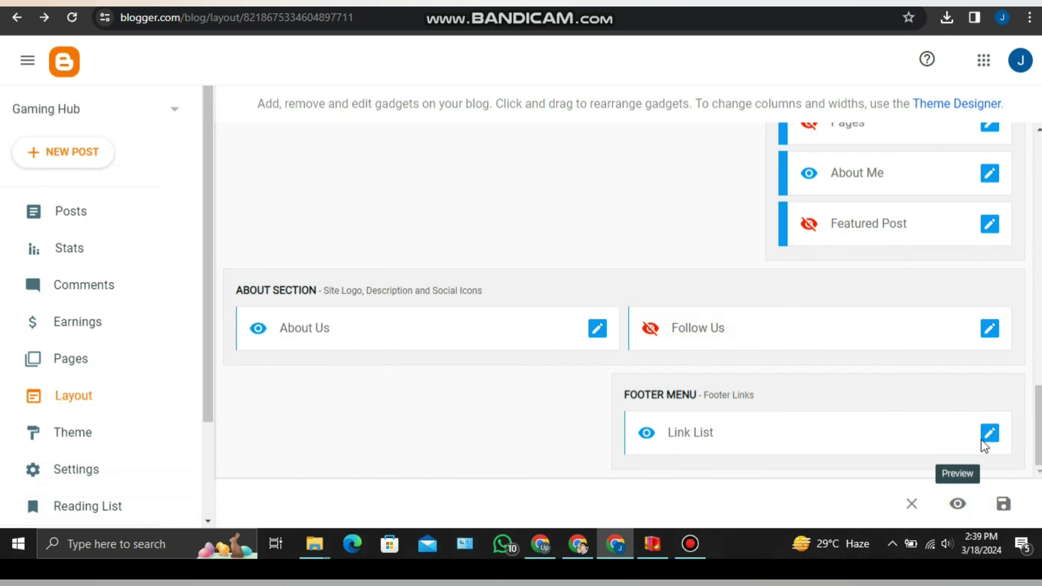
left_click(989, 433)
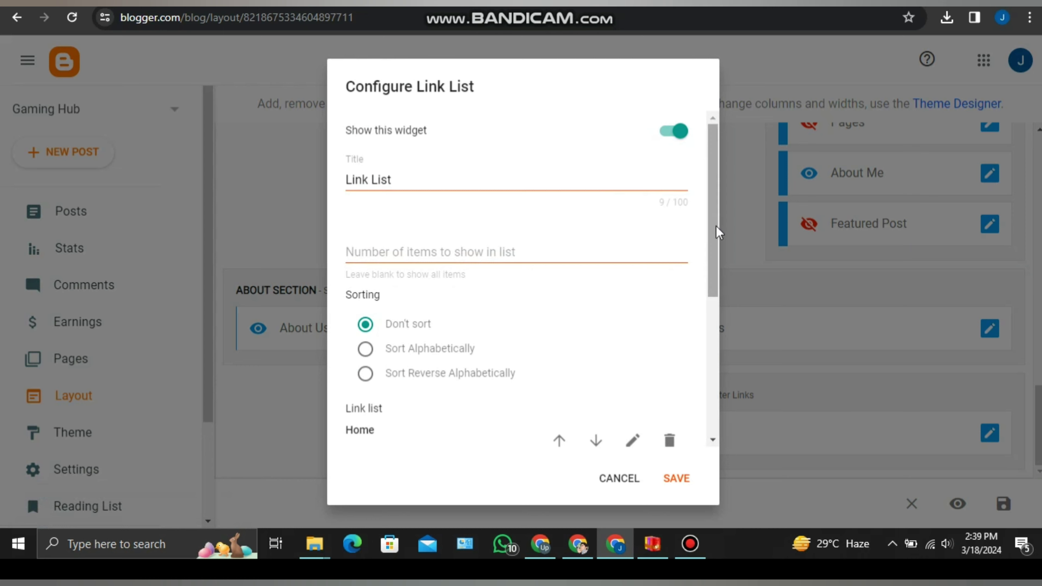
left_click_drag(716, 226, 699, 343)
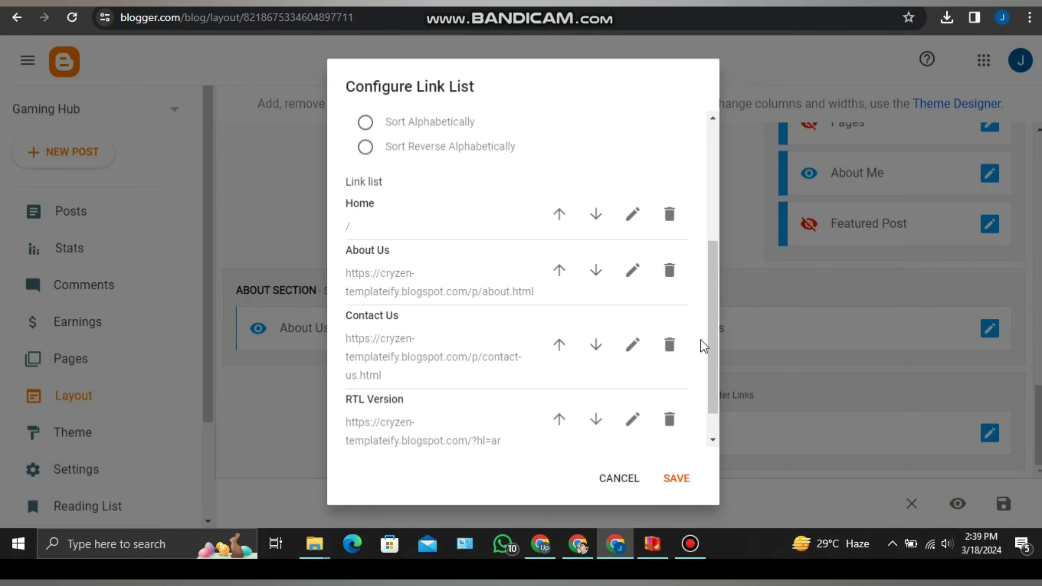
scroll(712, 364, "down", 1)
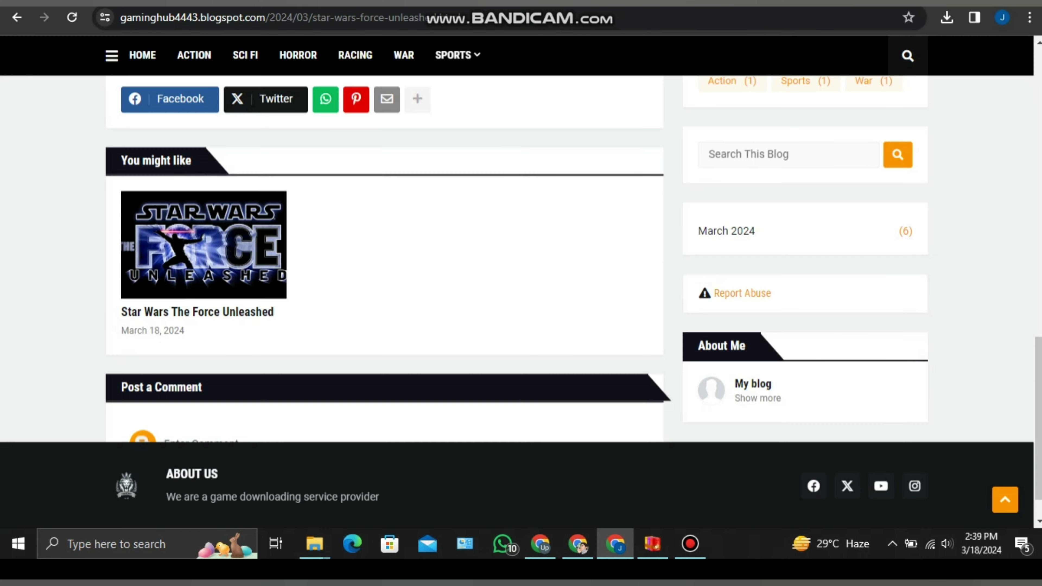
Reload the Star Wars post, check its footer, and return to the Link List settings.
left_click(72, 17)
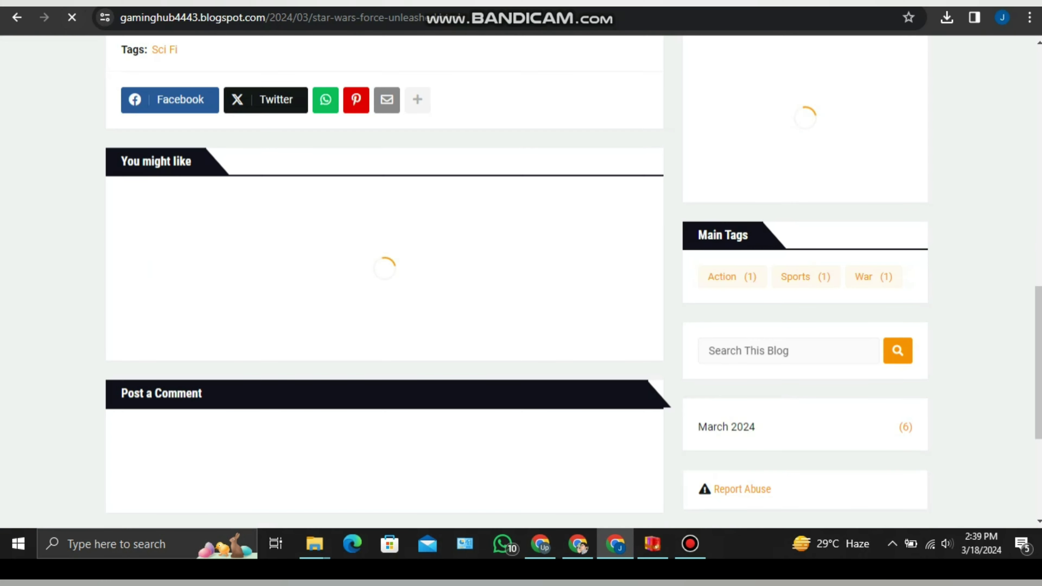
scroll(1036, 380, "down", 4)
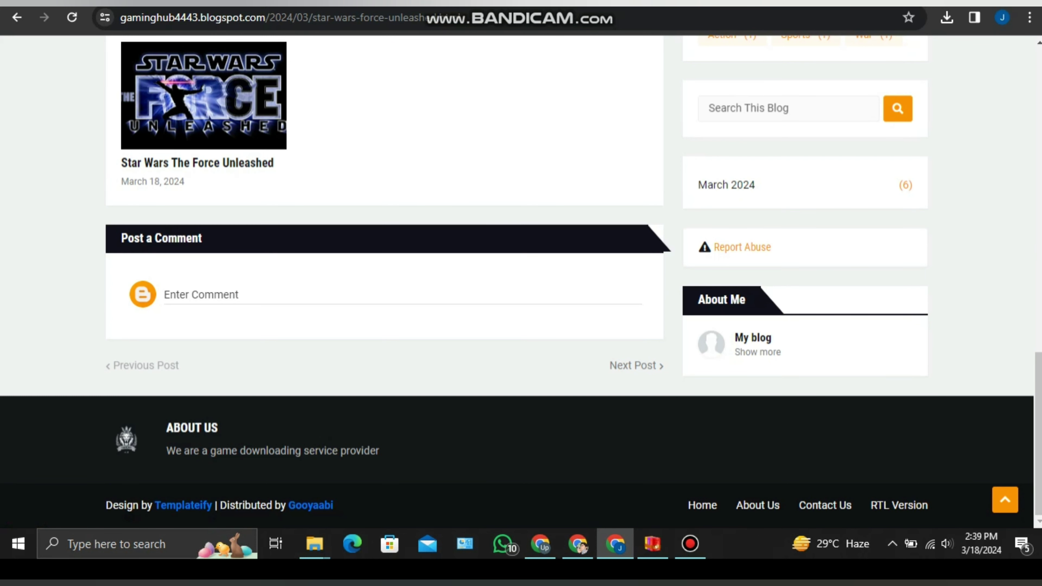
key("ctrl+Tab")
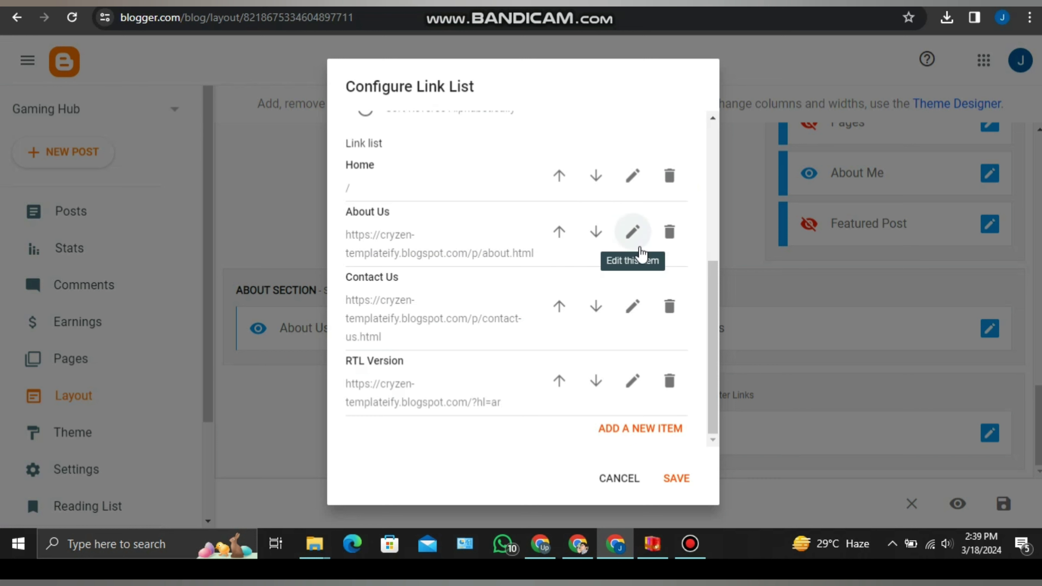
Rename the footer menu's RTL Version link to "Disclaimer" and save the Link List gadget.
left_click(633, 386)
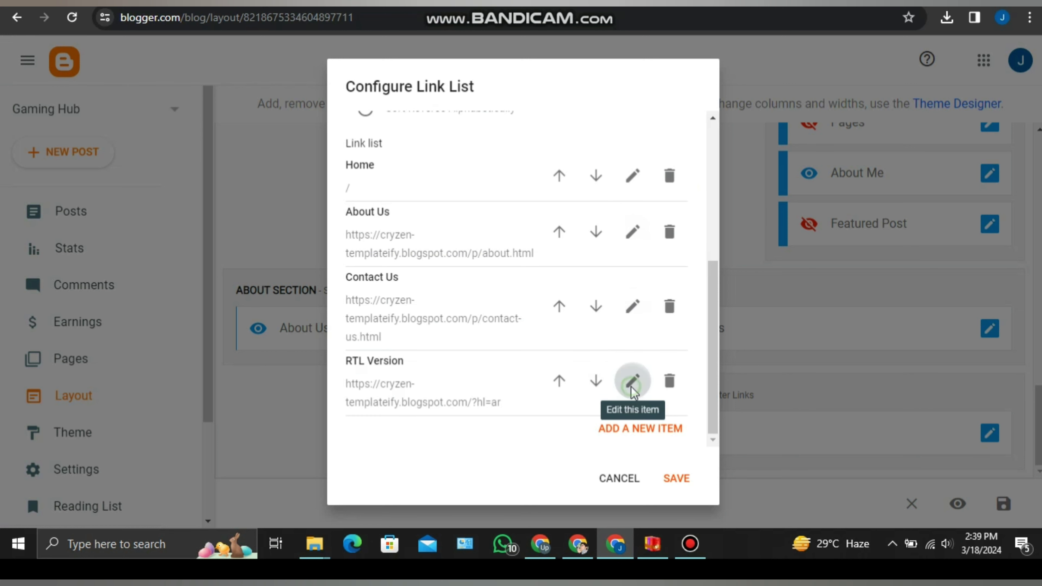
left_click(532, 396)
key("BackSpace")
key("BackSpace")
key("BackSpace")
key("BackSpace")
key("BackSpace")
key("BackSpace")
key("BackSpace")
key("BackSpace")
key("BackSpace")
key("BackSpace")
key("BackSpace")
scroll(427, 235, "down", 3)
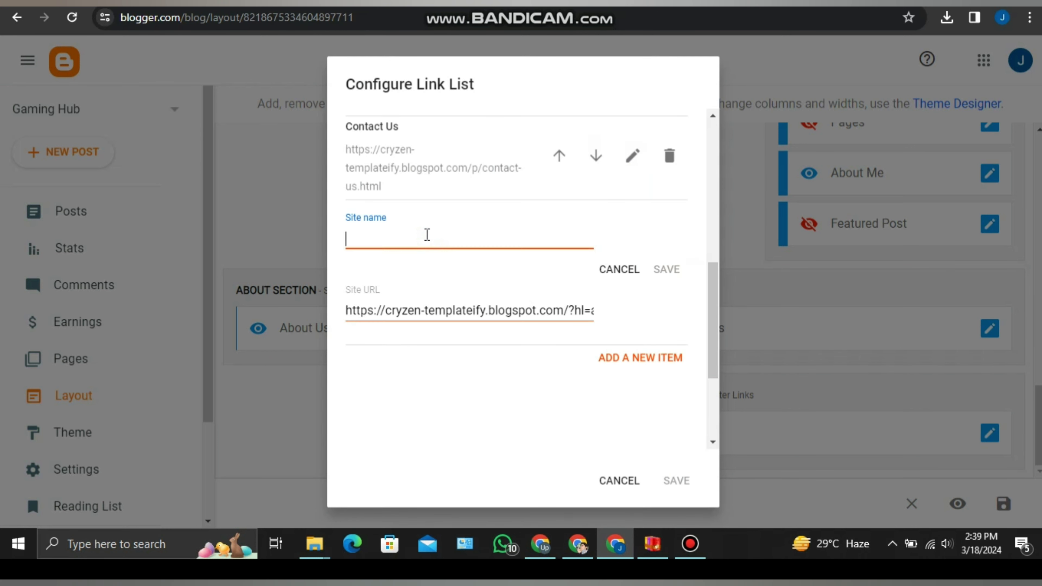
type("Disclaomer")
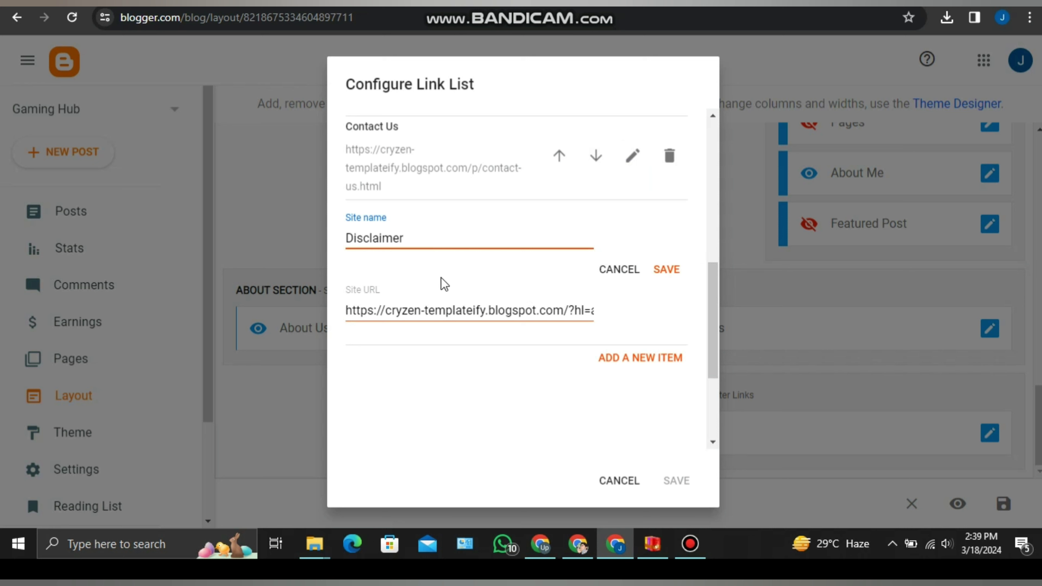
left_click(659, 277)
left_click(677, 492)
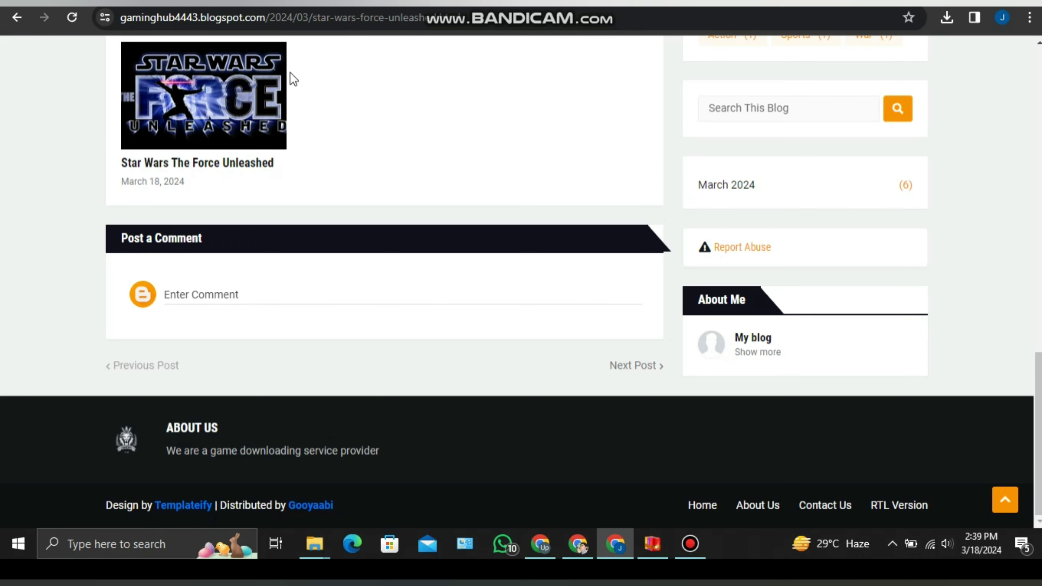
Reload the Star Wars post to check its footer menu, and open the blog's home page.
left_click(77, 18)
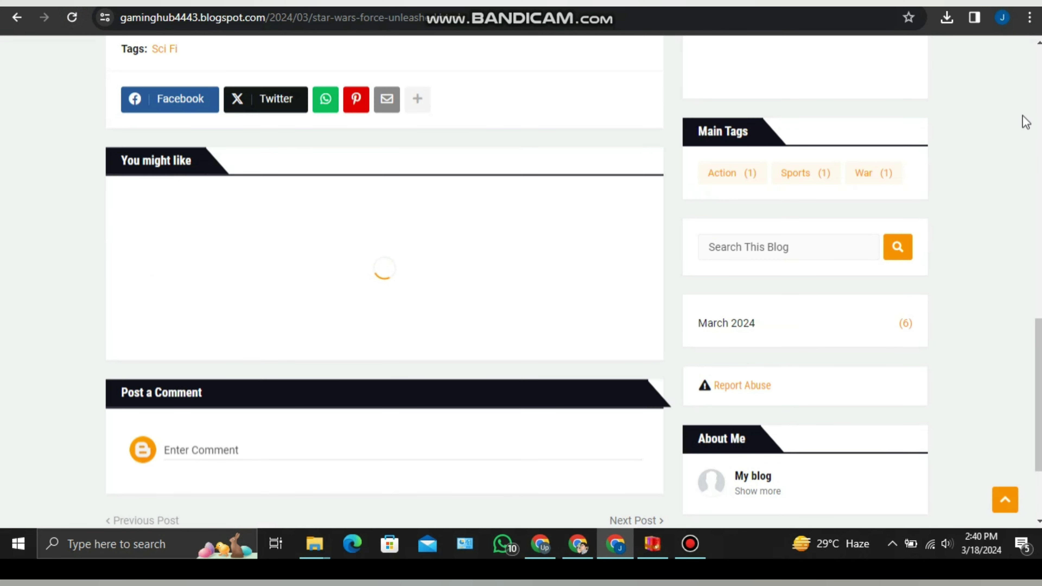
scroll(1040, 312, "down", 4)
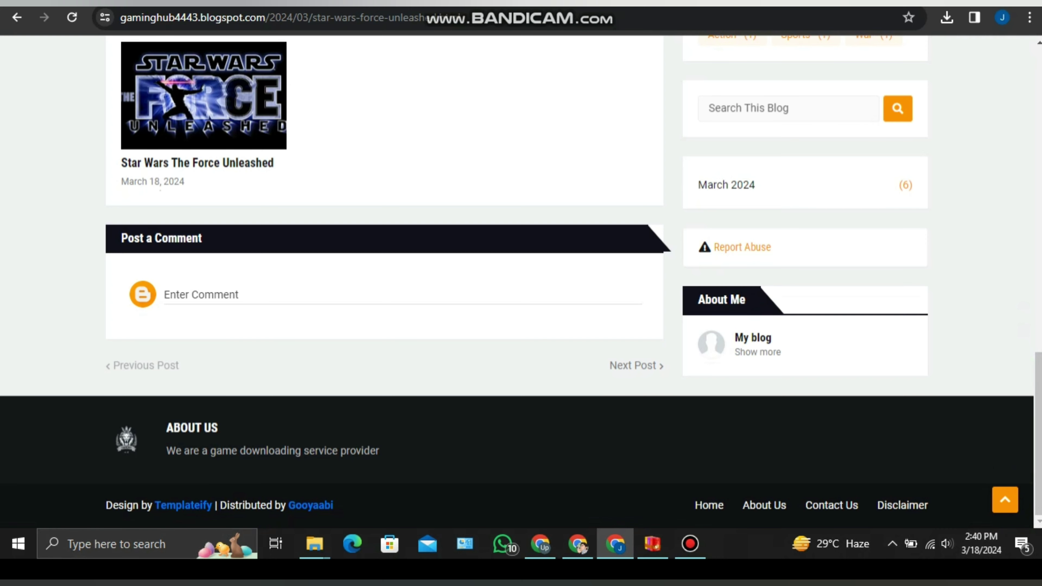
left_click(1005, 500)
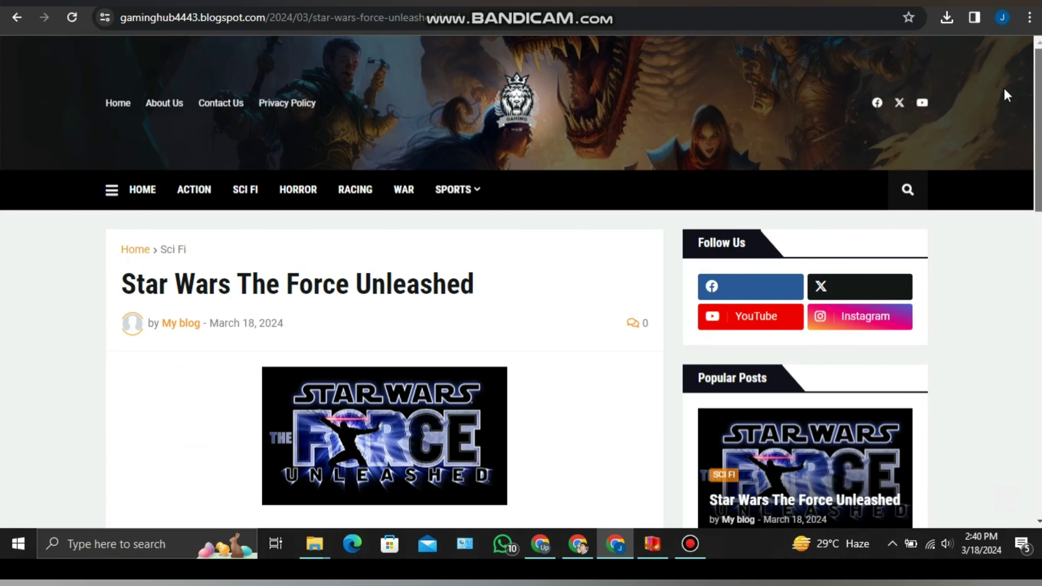
left_click(142, 190)
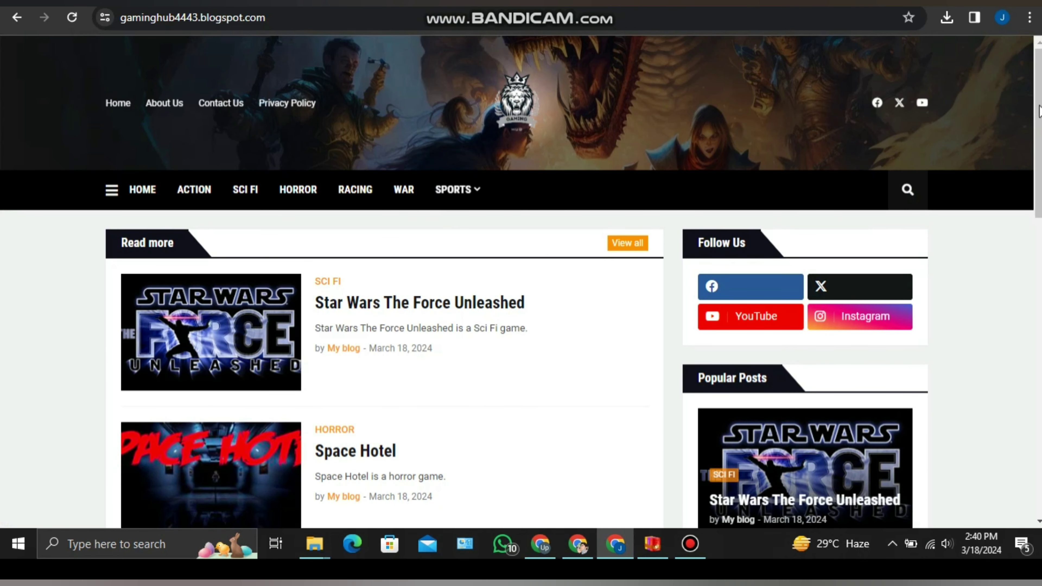
left_click_drag(1039, 110, 1040, 84)
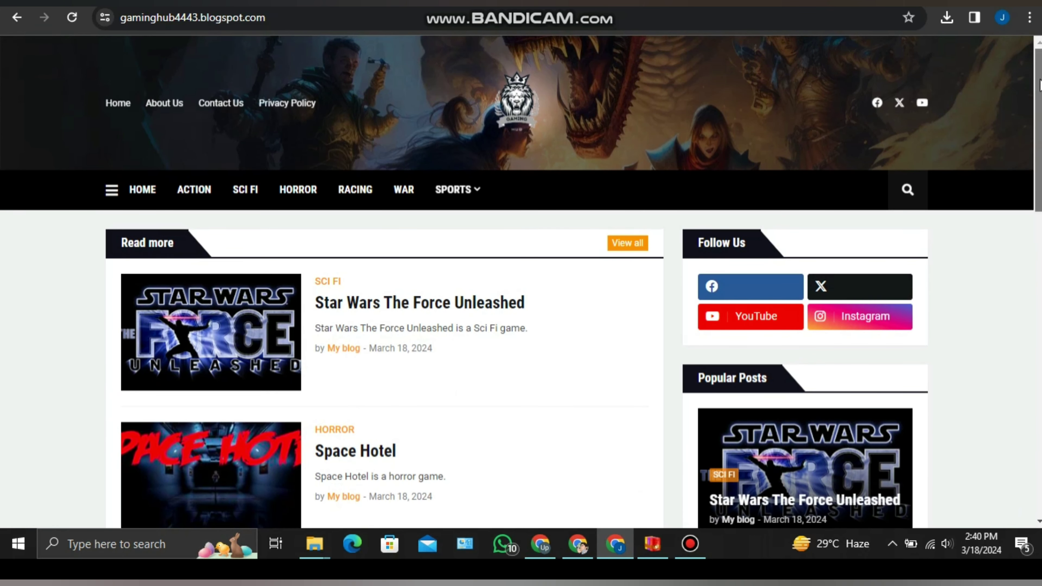